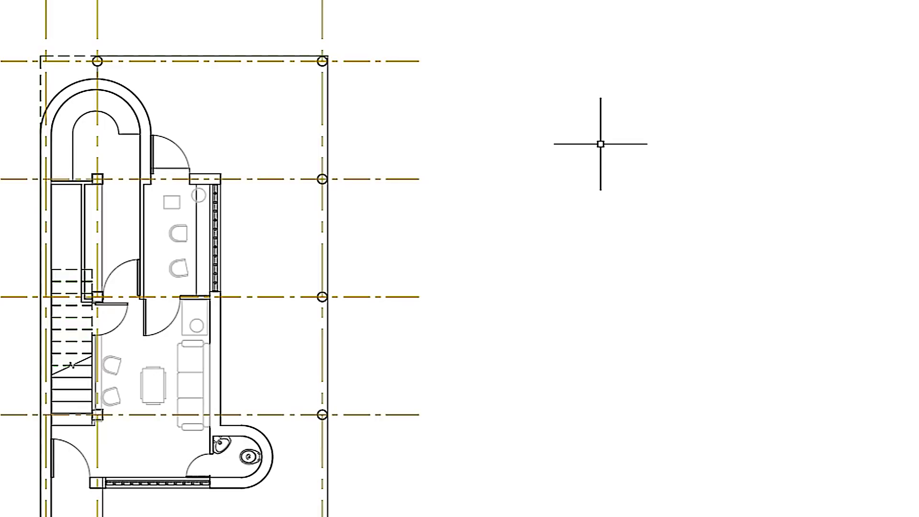
- Try a global linetype scale (LTSCALE) of 3 on the dashed lines, then set it back to 1
type("lt")
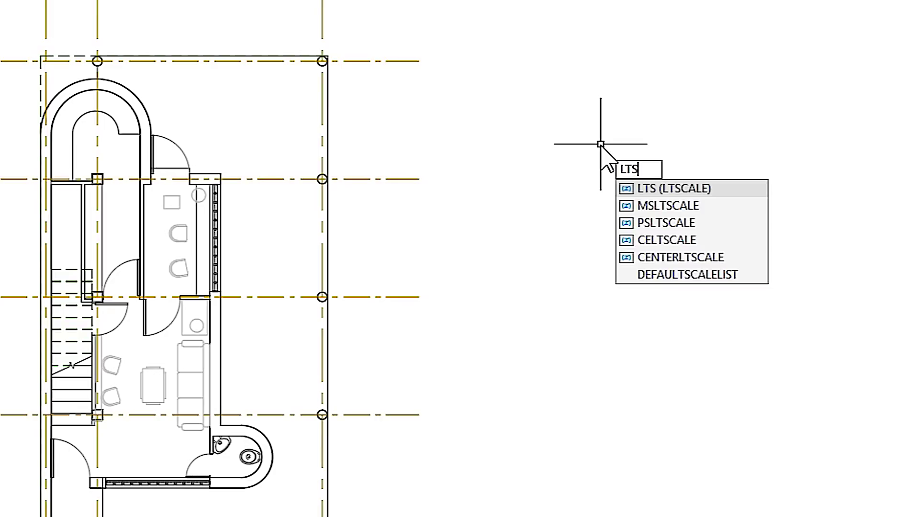
key("Return")
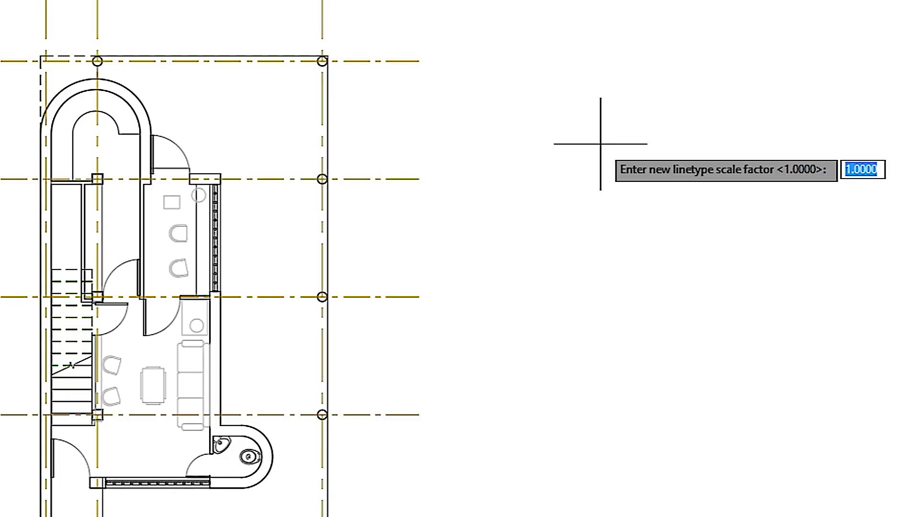
type("3")
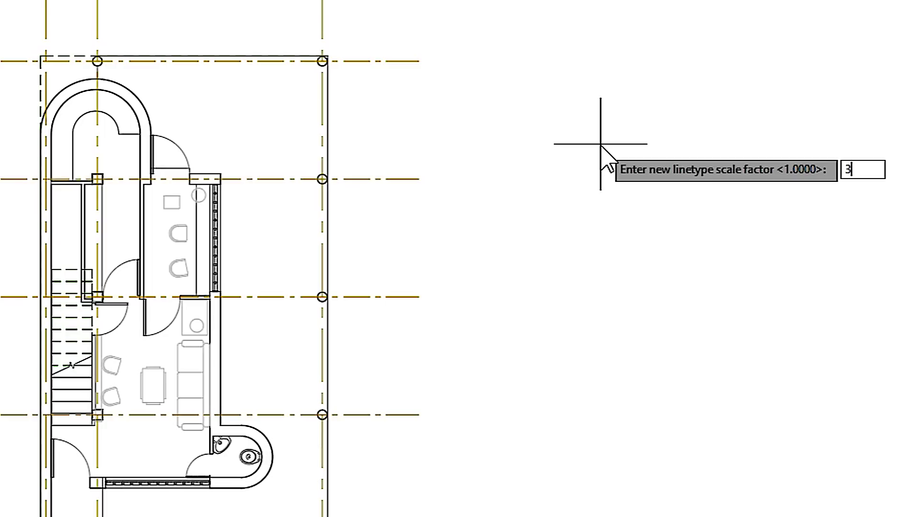
key("Return")
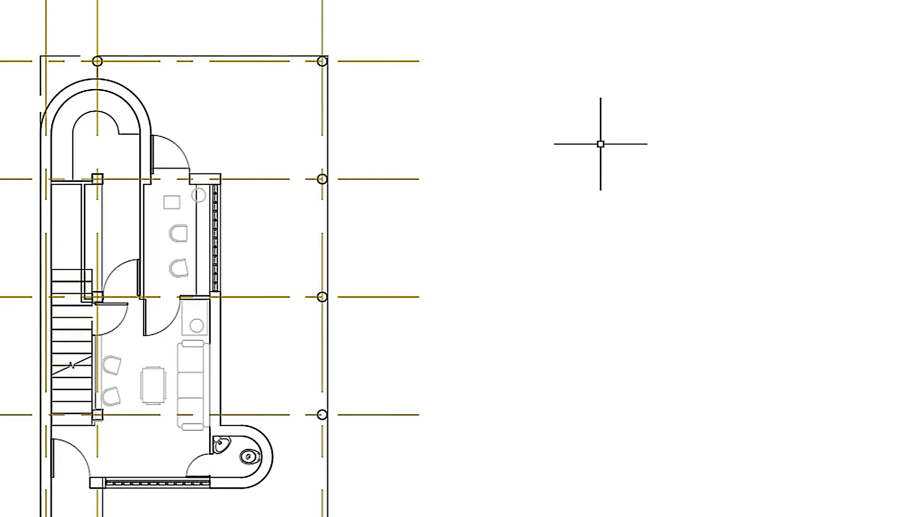
type("LTS")
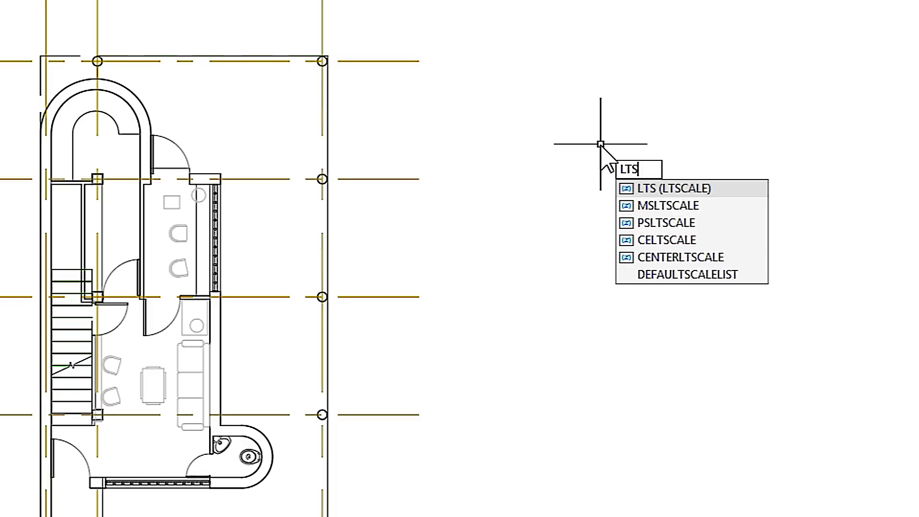
key("Return")
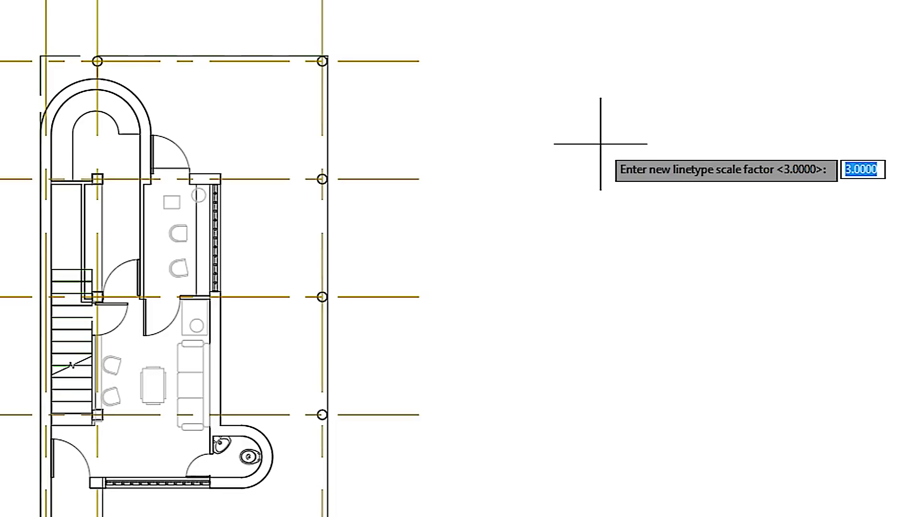
type("1")
key("Return")
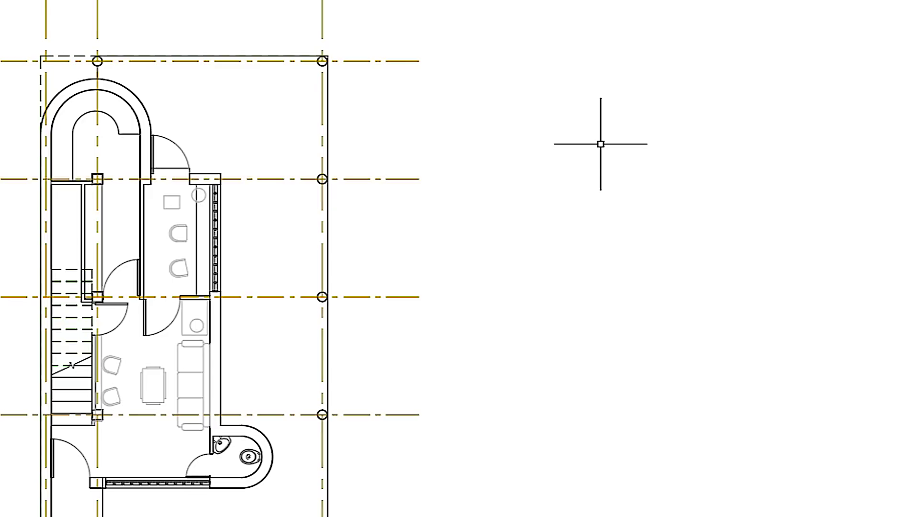
- Try LTSCALE 0.1 on the dashed lines, then restore it to 1
type("LTS")
key("Return")
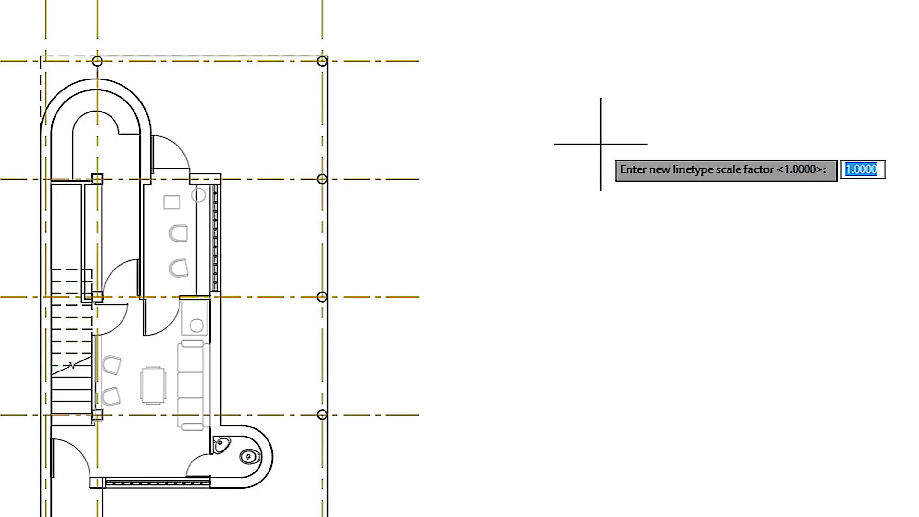
type("0.1")
key("Return")
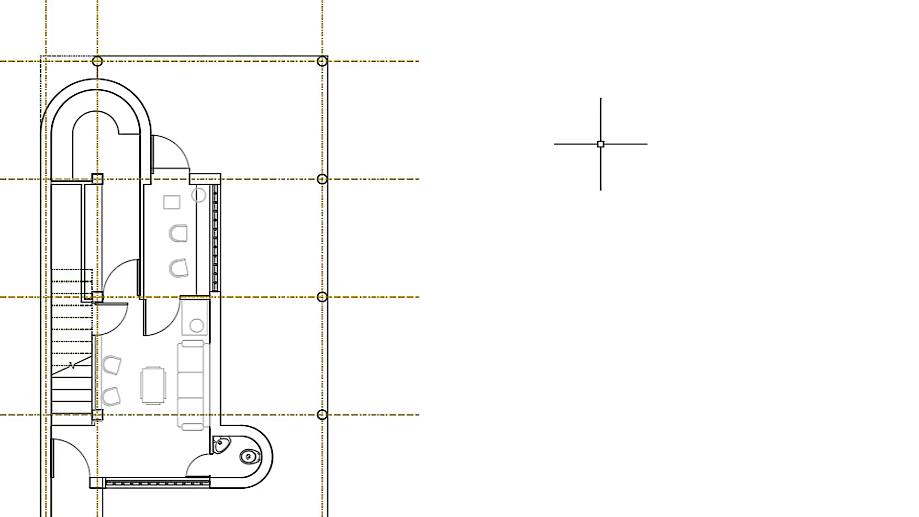
type("LTS")
key("Return")
type("1")
key("Return")
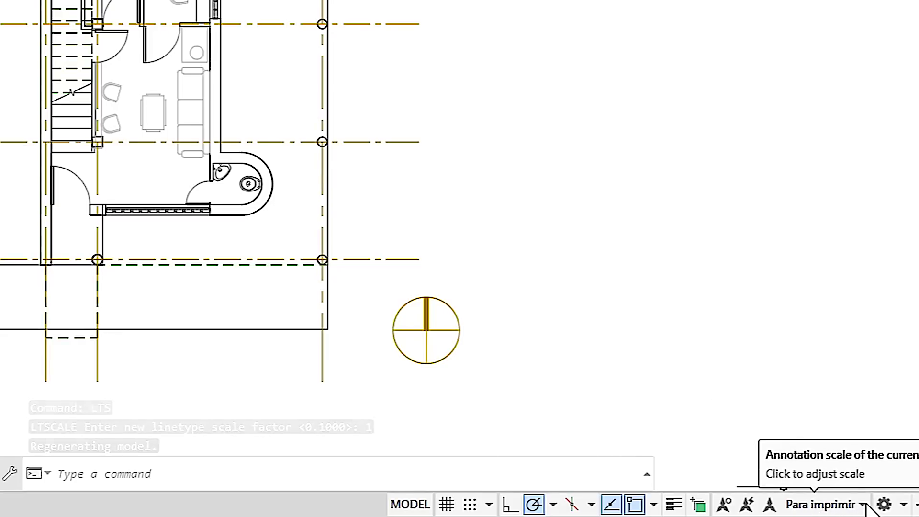
- Review the Edit Drawing Scales list down to 1:1000, keeping Para imprimir as the annotation scale
left_click(861, 504)
left_click(776, 429)
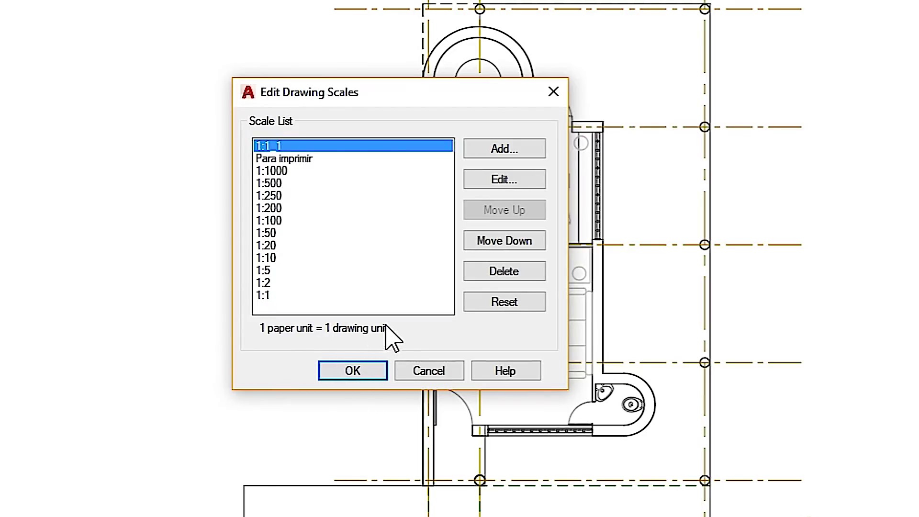
key("Down")
key("Down")
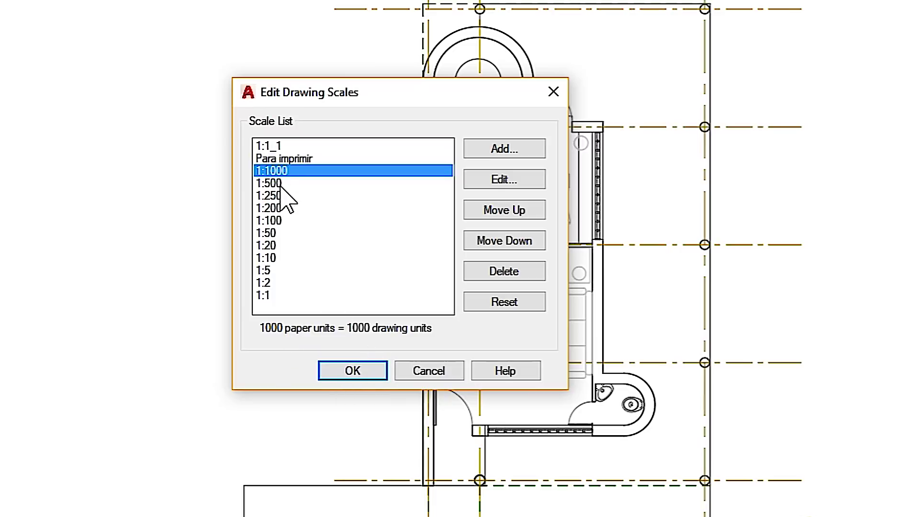
left_click(350, 373)
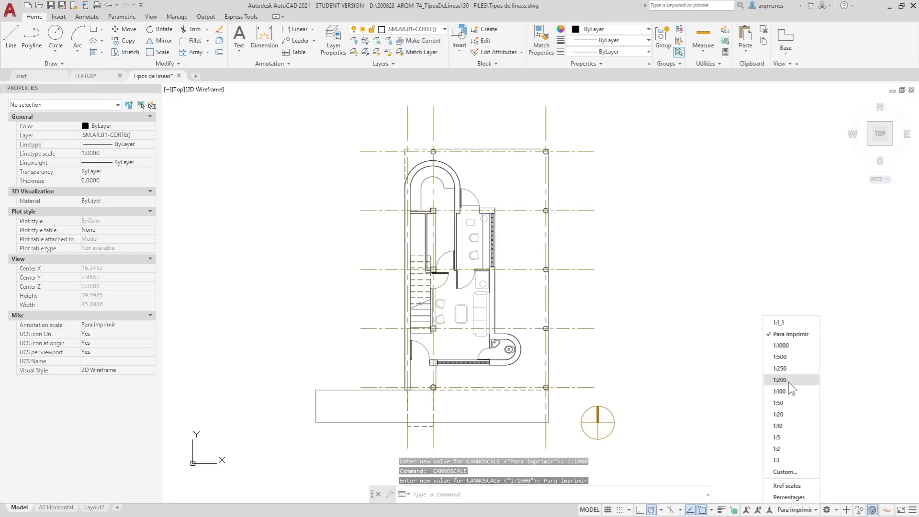
- Preview the plan at a 1:500 annotation scale and regenerate it with REGEN
left_click(788, 358)
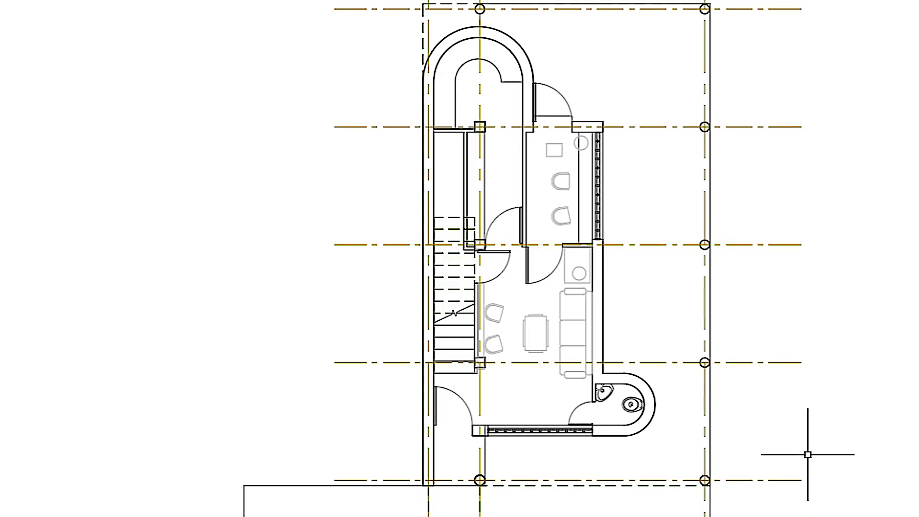
type("regen")
key("Return")
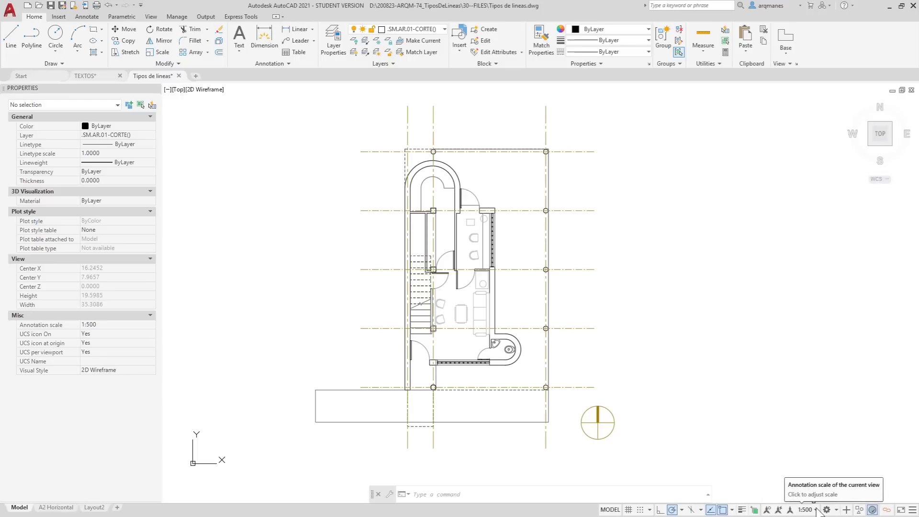
- Return the annotation scale to Para imprimir
left_click(816, 510)
left_click(809, 474)
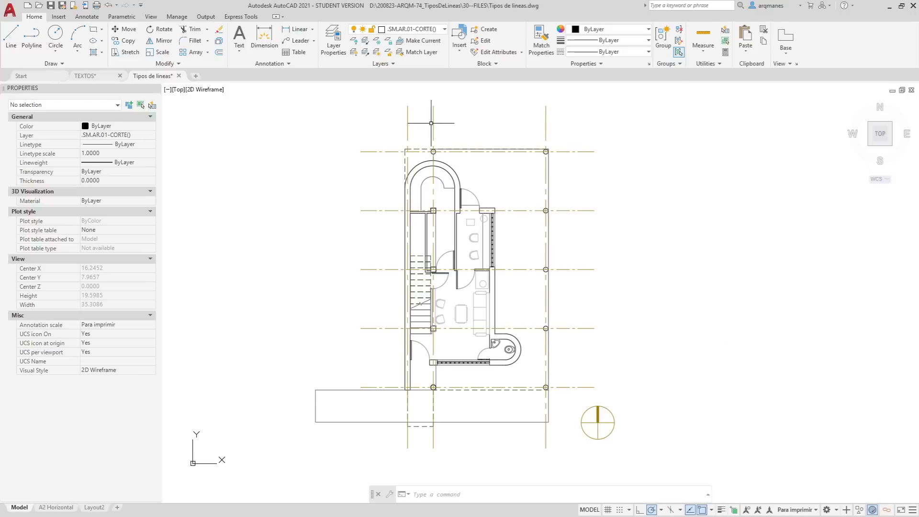
left_click(797, 510)
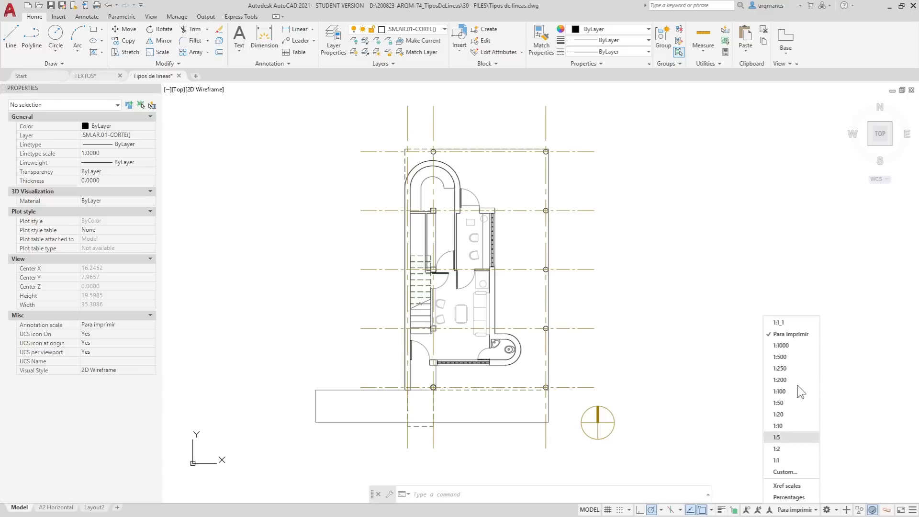
left_click(708, 252)
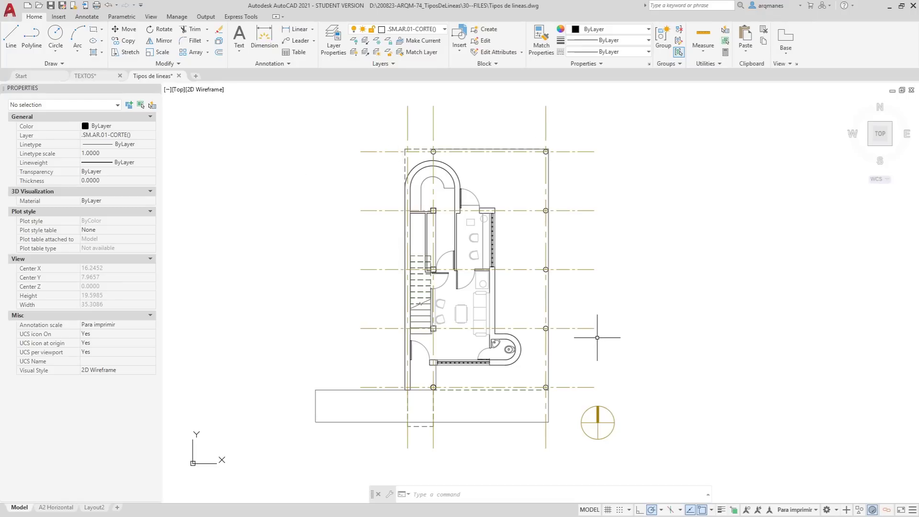
left_click(815, 510)
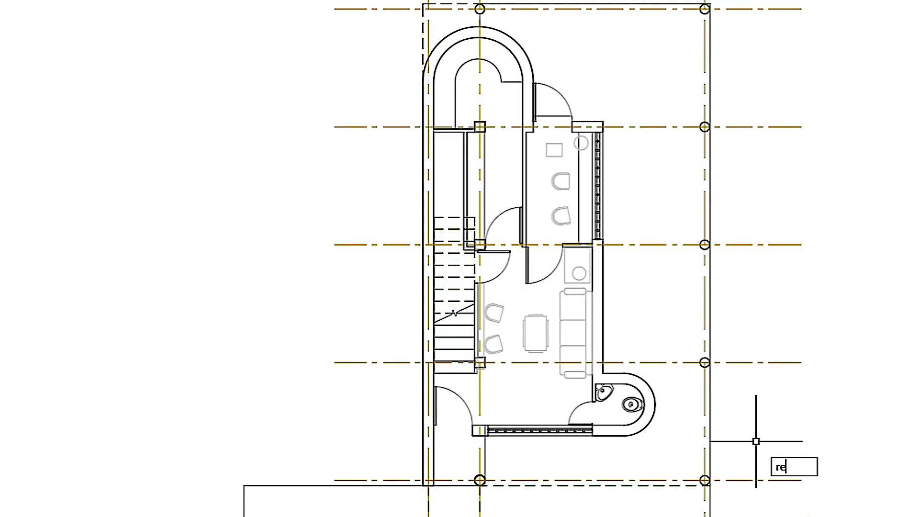
- Zoom to the stairs, view them at 1:50 annotation scale, then revert to Para imprimir
scroll(425, 368, "up", 5)
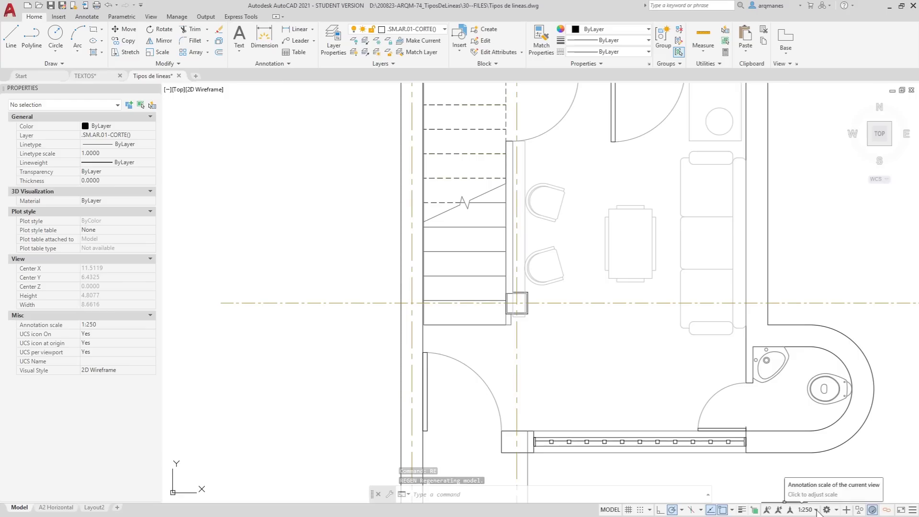
left_click(790, 509)
left_click(809, 422)
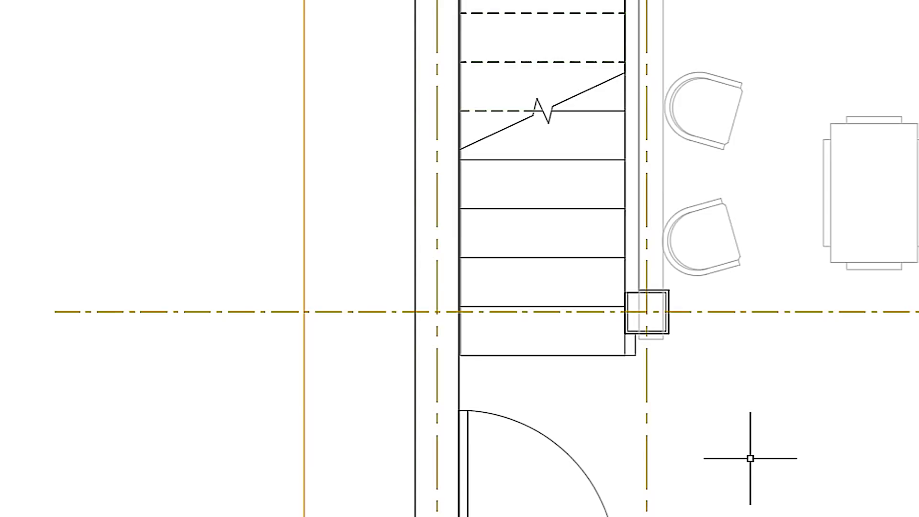
scroll(207, 331, "up", 2)
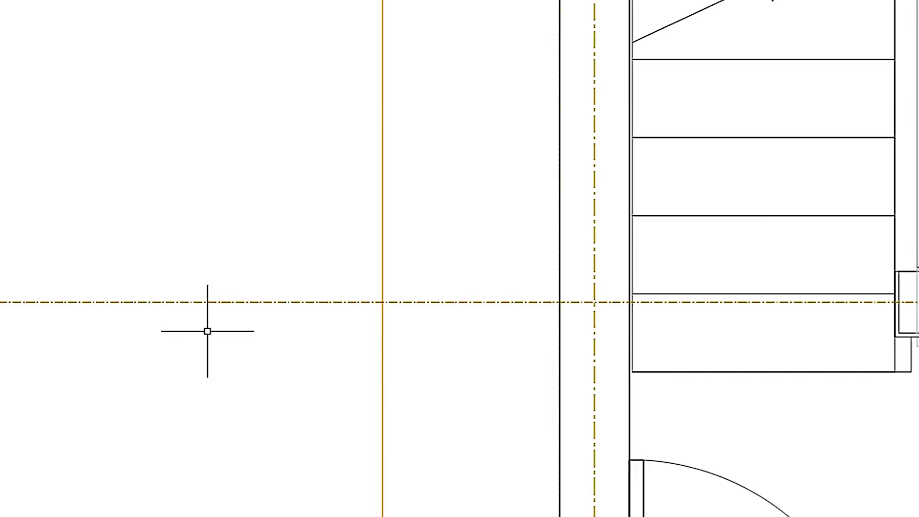
scroll(207, 332, "up", 2)
scroll(349, 308, "down", 5)
scroll(340, 299, "down", 1)
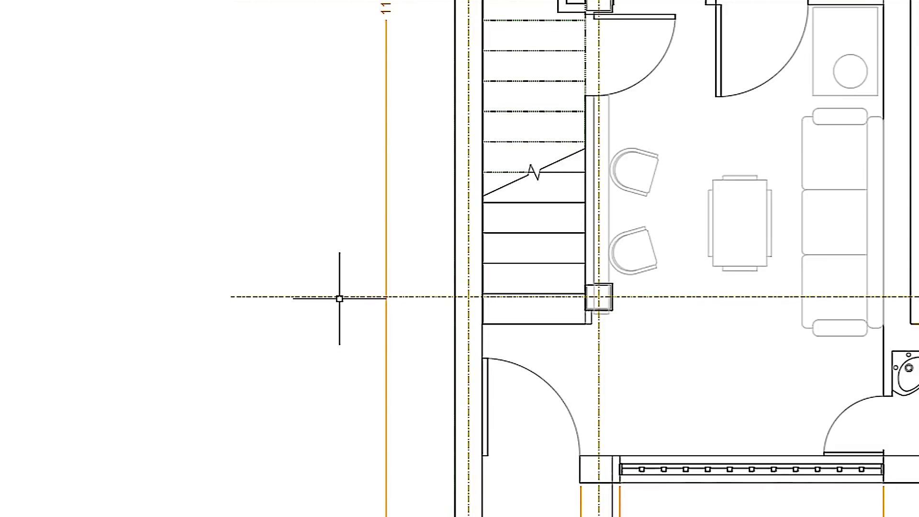
left_click(808, 510)
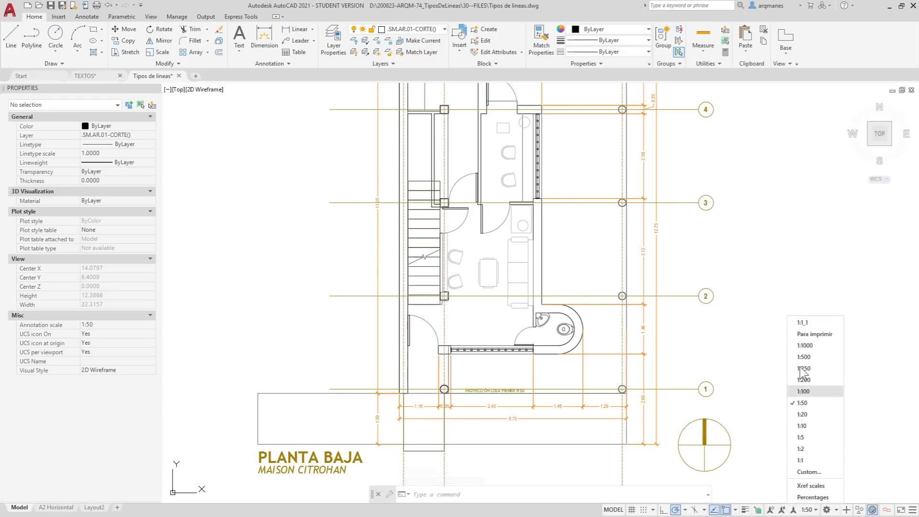
left_click(805, 338)
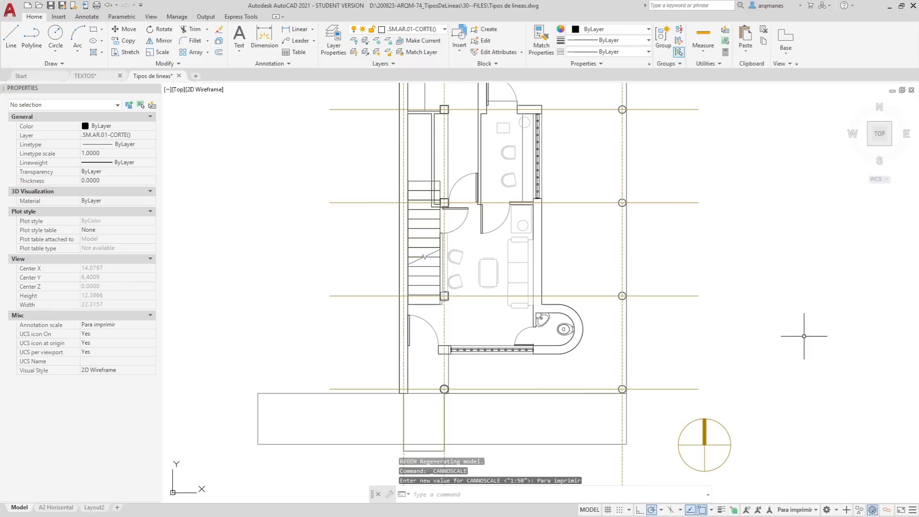
scroll(431, 352, "down", 4)
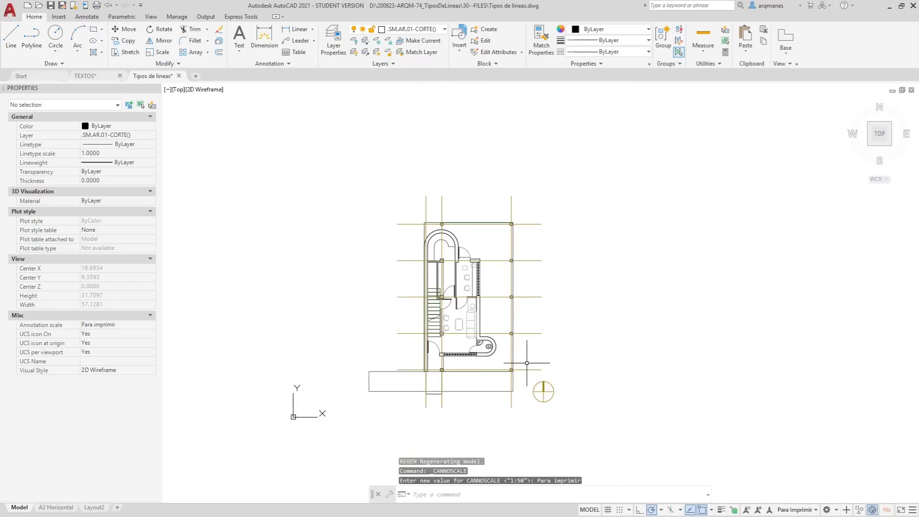
- Switch to the A2 Horizontal layout, select its three viewports, and regenerate it with RE
left_click(56, 508)
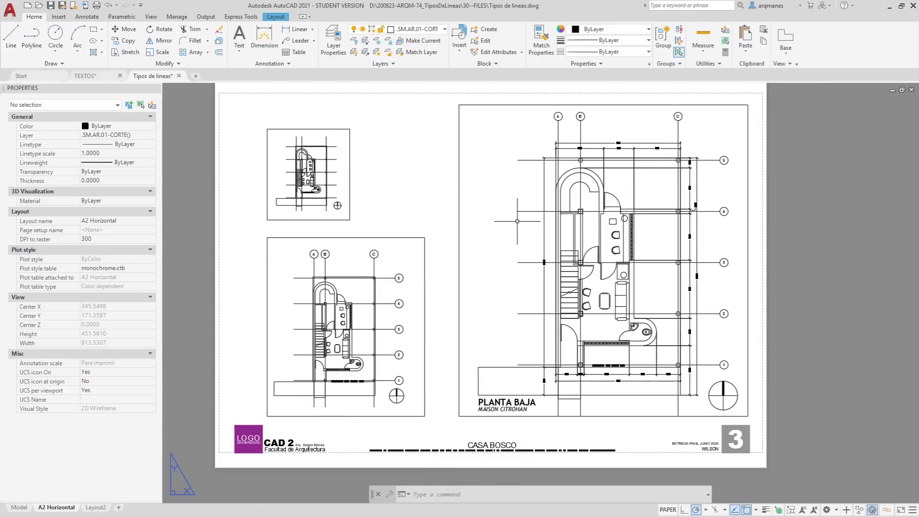
left_click(459, 168)
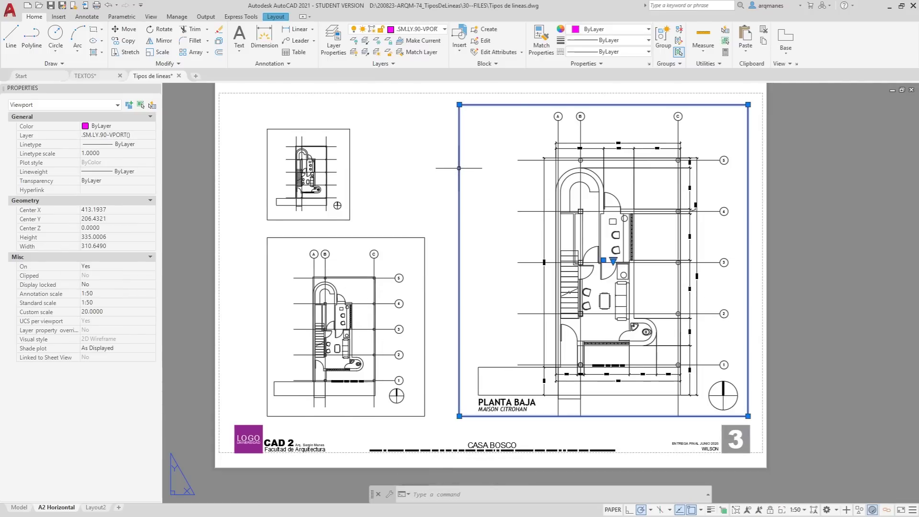
left_click(398, 238)
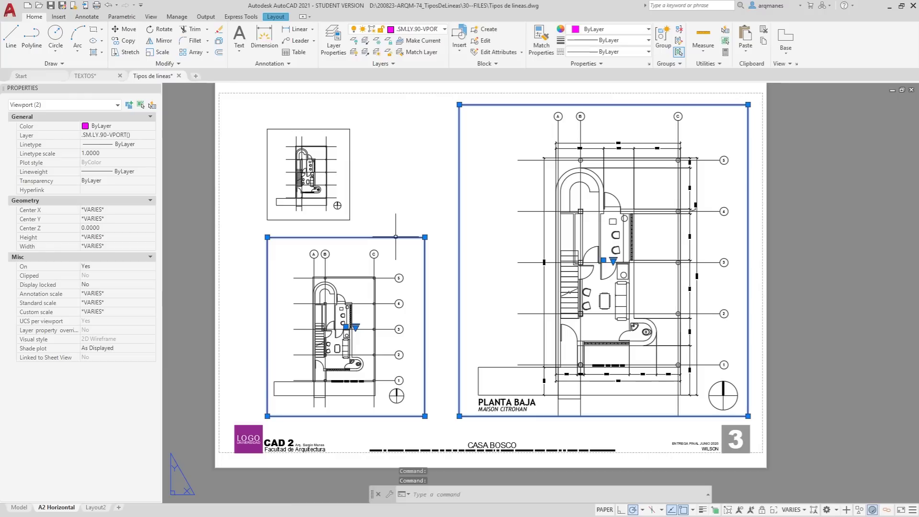
left_click(351, 193)
key("Escape")
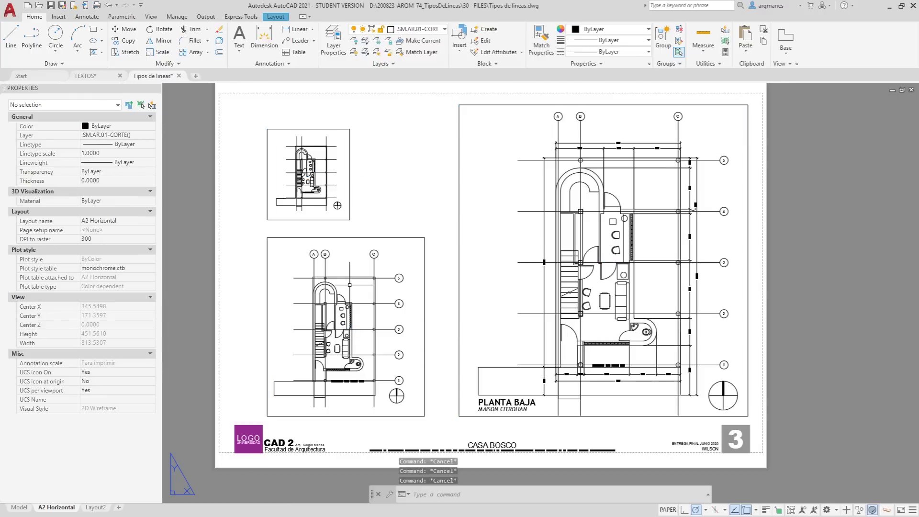
type("RE")
key("Return")
- Zoom and pan to inspect the dashed and center lines, then zoom back out to the sheet
scroll(567, 264, "up", 10)
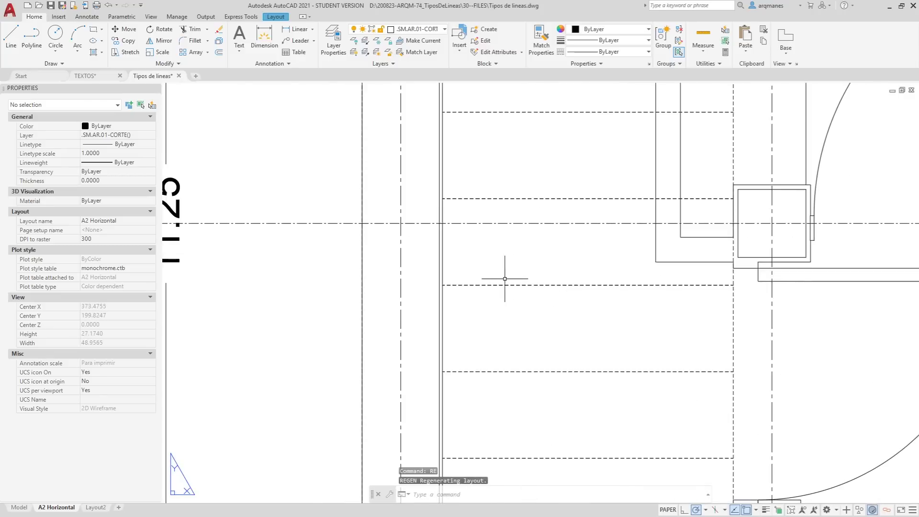
scroll(505, 275, "up", 2)
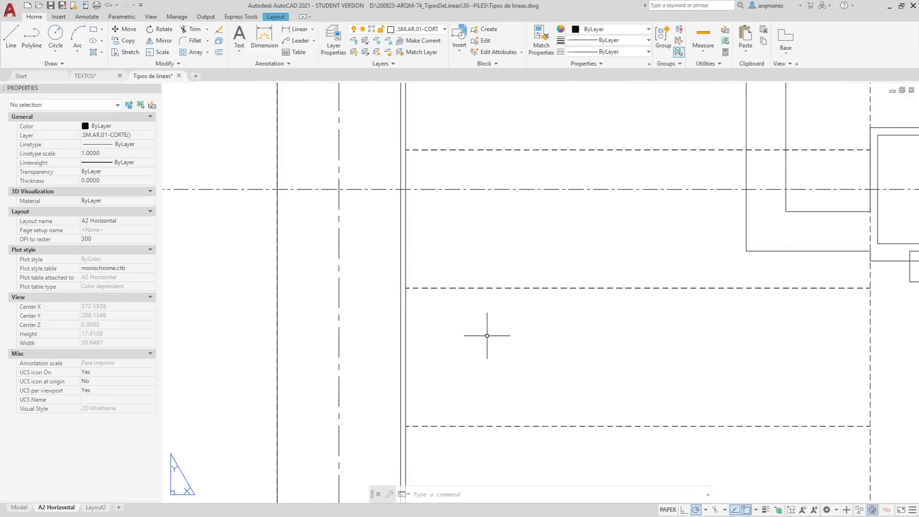
scroll(487, 335, "down", 5)
scroll(302, 393, "up", 4)
scroll(311, 369, "up", 1)
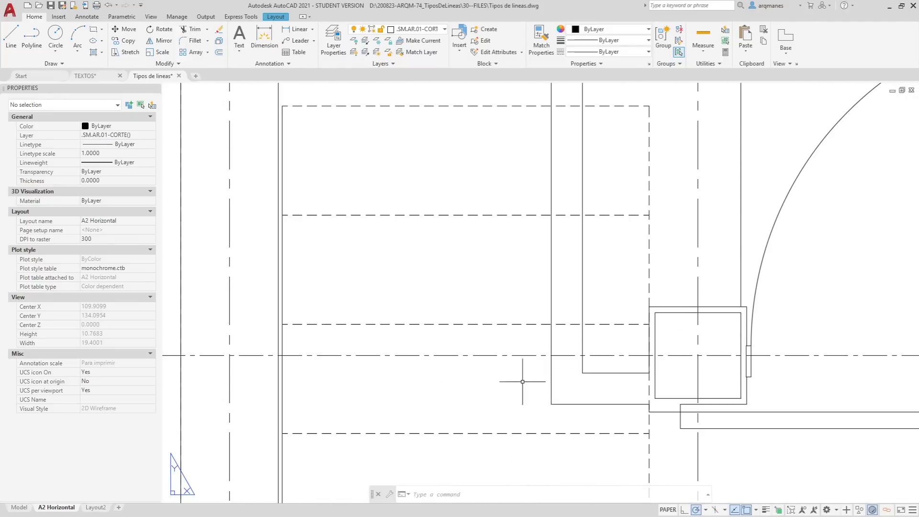
scroll(495, 395, "down", 4)
scroll(496, 394, "down", 5)
scroll(489, 347, "down", 4)
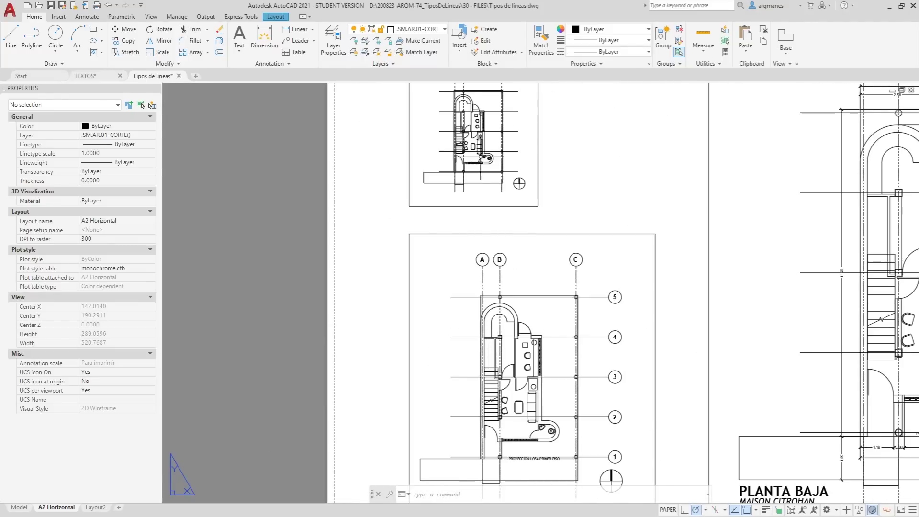
scroll(462, 126, "up", 13)
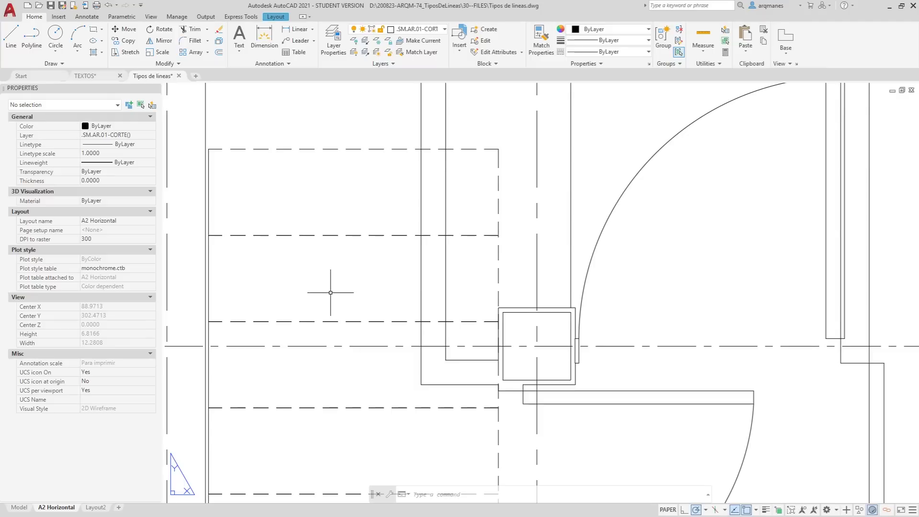
middle_click_drag(331, 293, 677, 328)
scroll(677, 329, "down", 3)
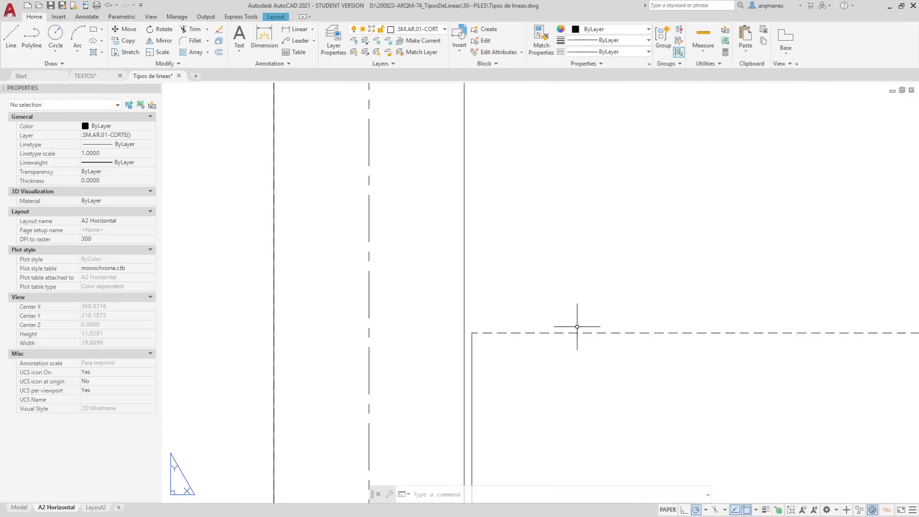
scroll(581, 322, "up", 3)
scroll(569, 328, "down", 3)
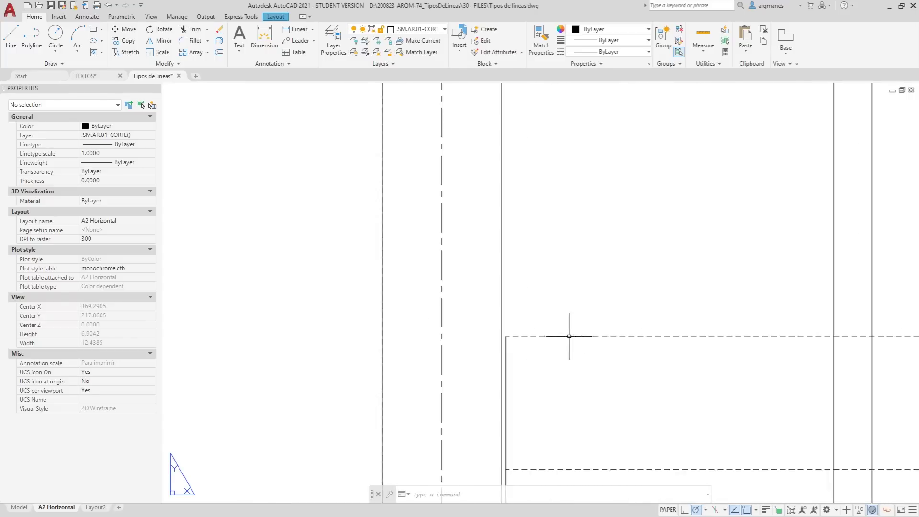
scroll(550, 345, "down", 6)
scroll(528, 370, "down", 8)
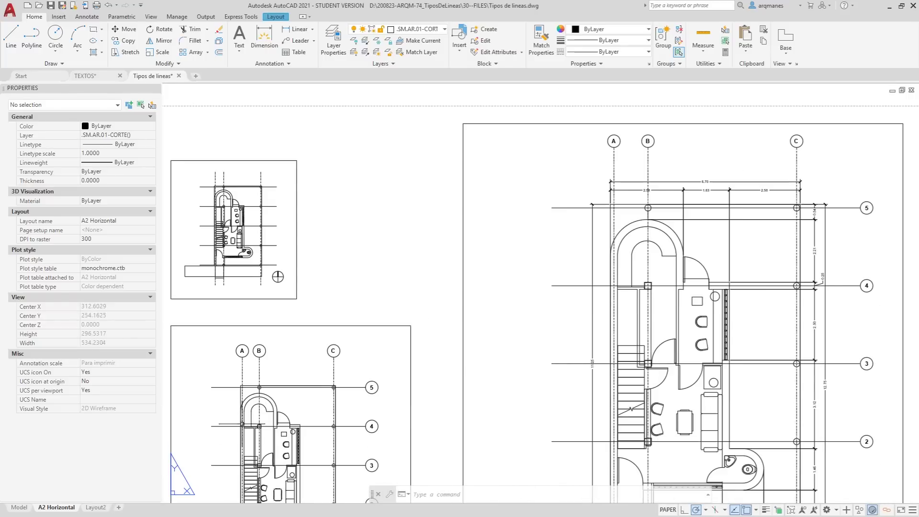
scroll(374, 313, "down", 5)
type("dist")
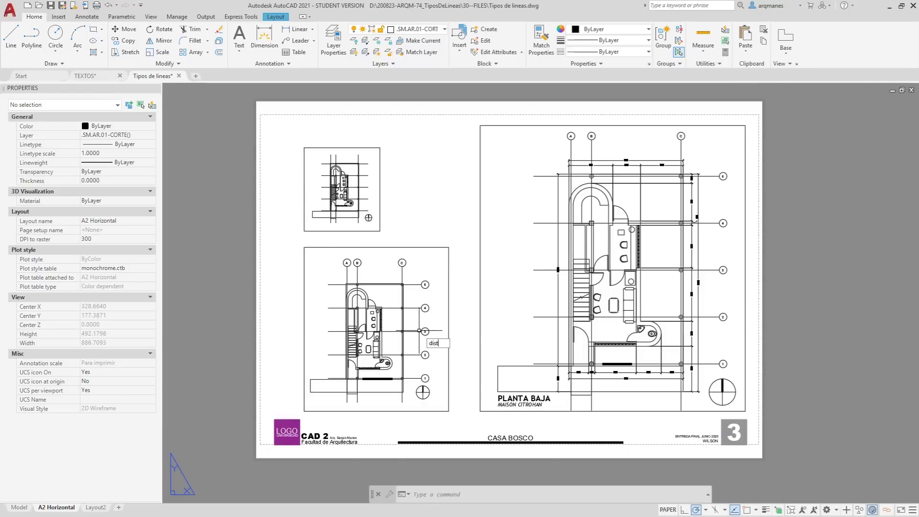
key("Return")
left_click(466, 298)
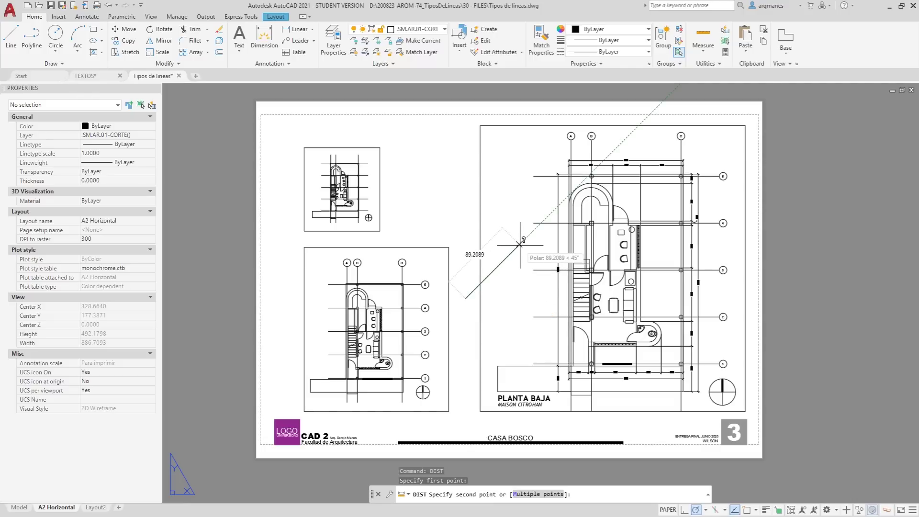
key("Escape")
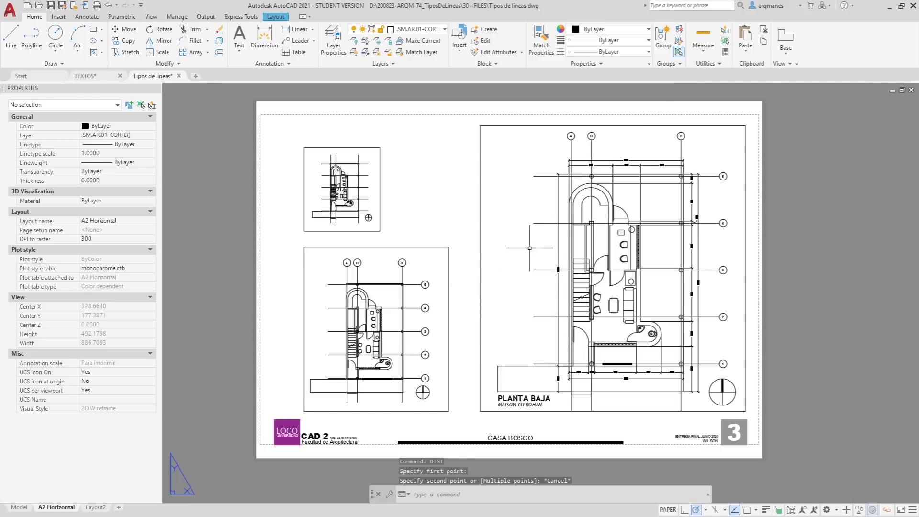
scroll(598, 275, "up", 6)
scroll(407, 231, "up", 4)
scroll(407, 232, "up", 4)
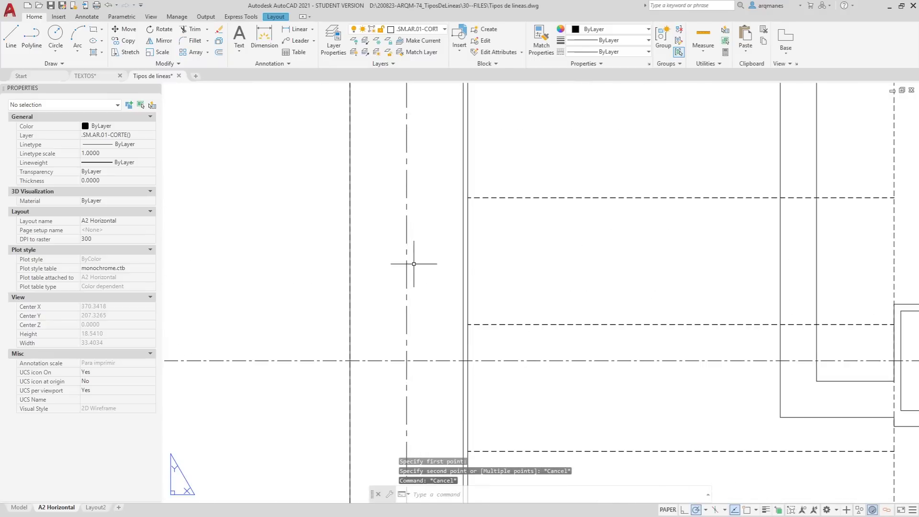
scroll(411, 257, "up", 4)
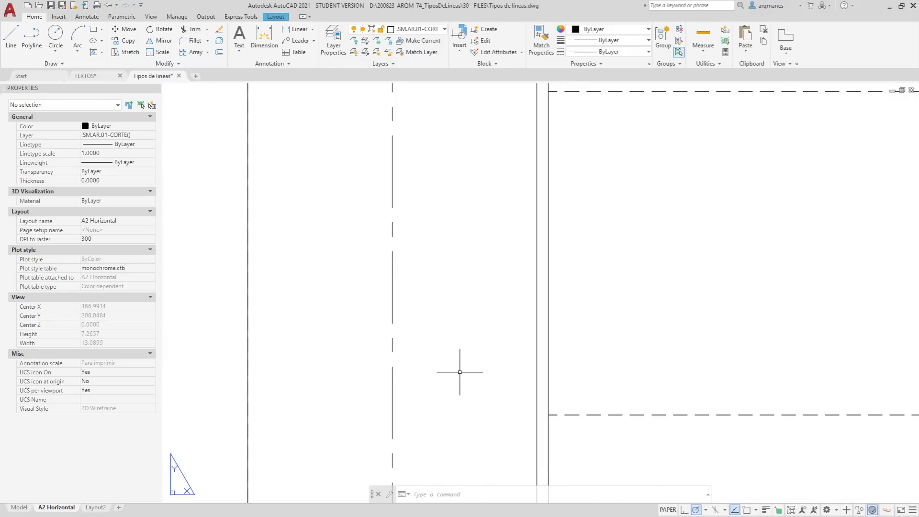
type("di")
key("Return")
left_click(393, 323)
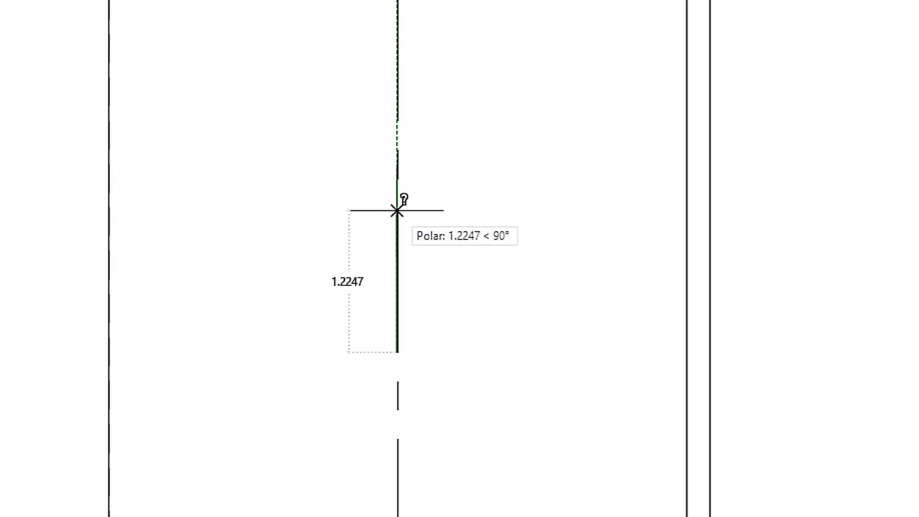
left_click(397, 212)
scroll(503, 212, "down", 2)
scroll(503, 213, "down", 3)
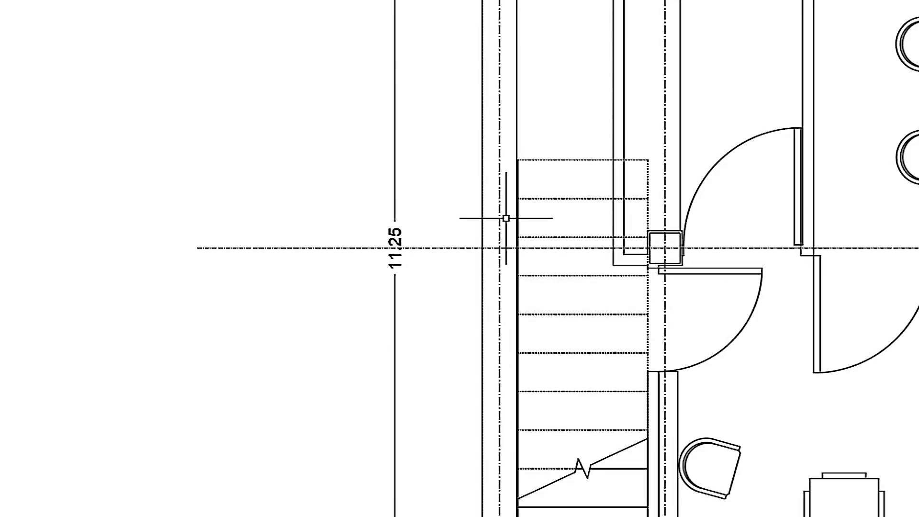
scroll(506, 217, "down", 1)
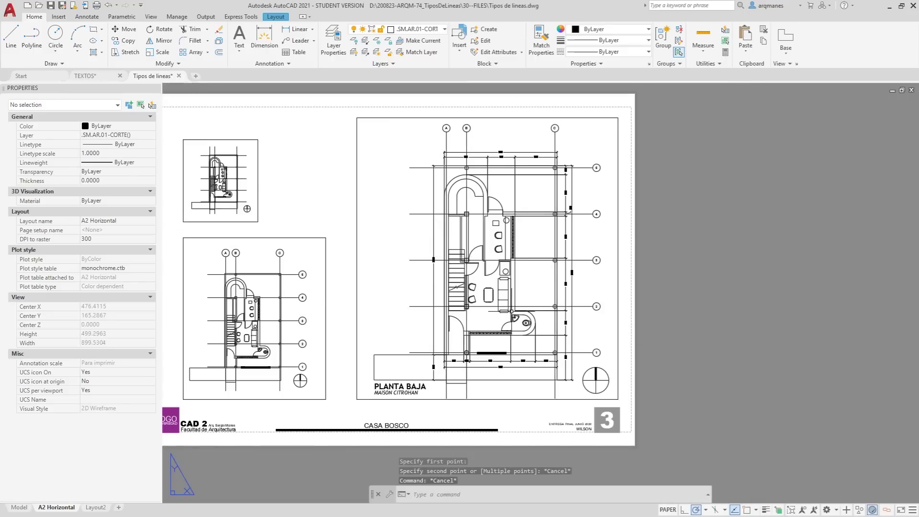
middle_click_drag(290, 298, 465, 294)
scroll(400, 273, "up", 5)
scroll(405, 266, "up", 10)
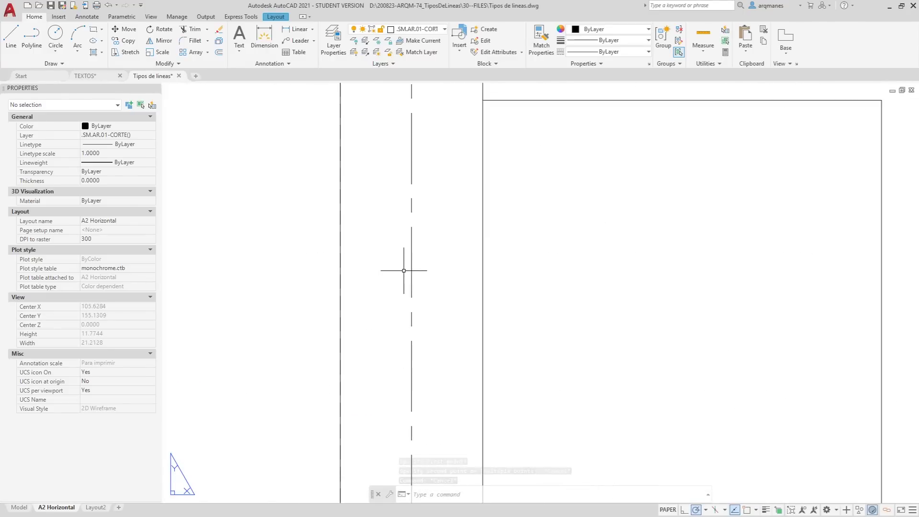
type("di")
key("Return")
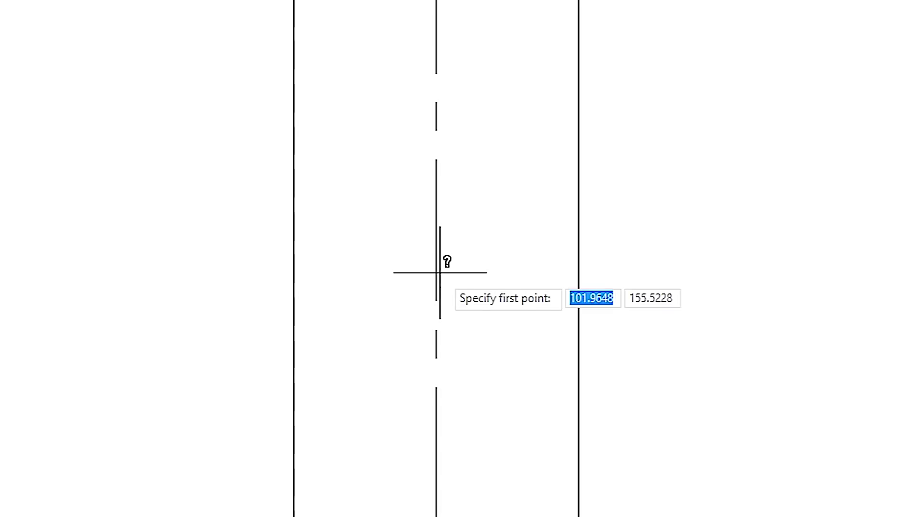
left_click(436, 301)
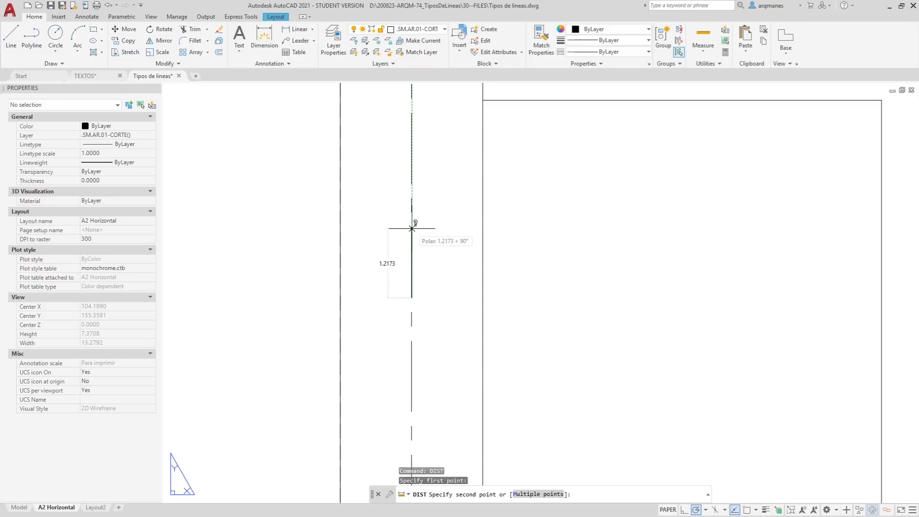
key("Escape")
scroll(412, 228, "down", 5)
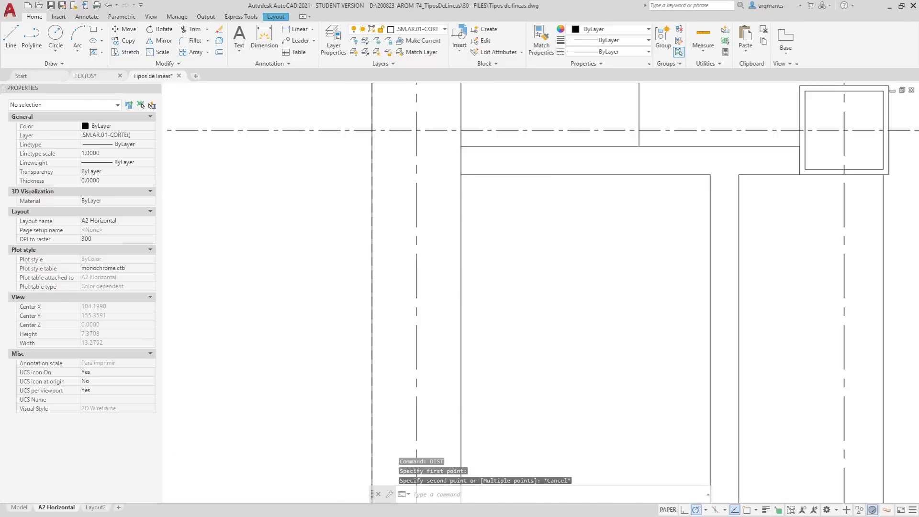
scroll(412, 228, "down", 5)
scroll(412, 228, "down", 5)
mouse_move(411, 190)
middle_mouse_down()
mouse_move(440, 195)
mouse_move(436, 212)
middle_mouse_up()
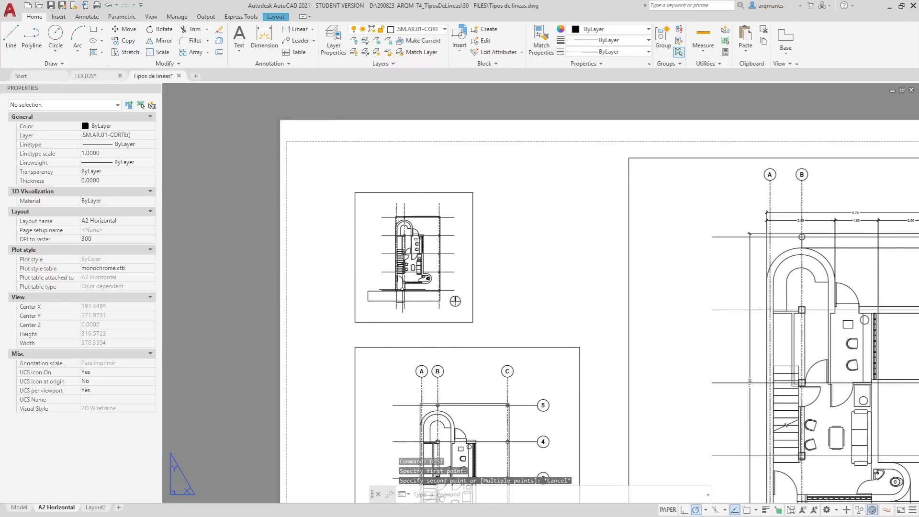
scroll(396, 258, "up", 5)
scroll(397, 240, "up", 5)
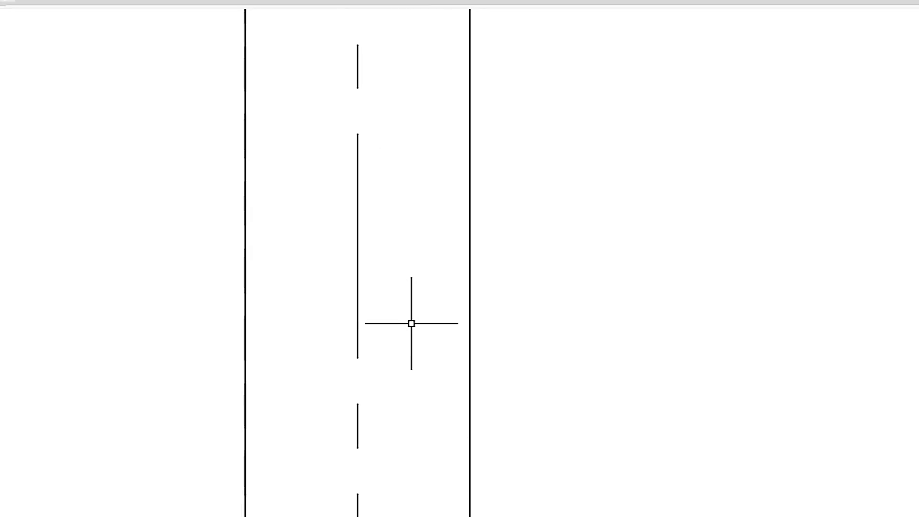
type("di")
key("Return")
left_click(358, 357)
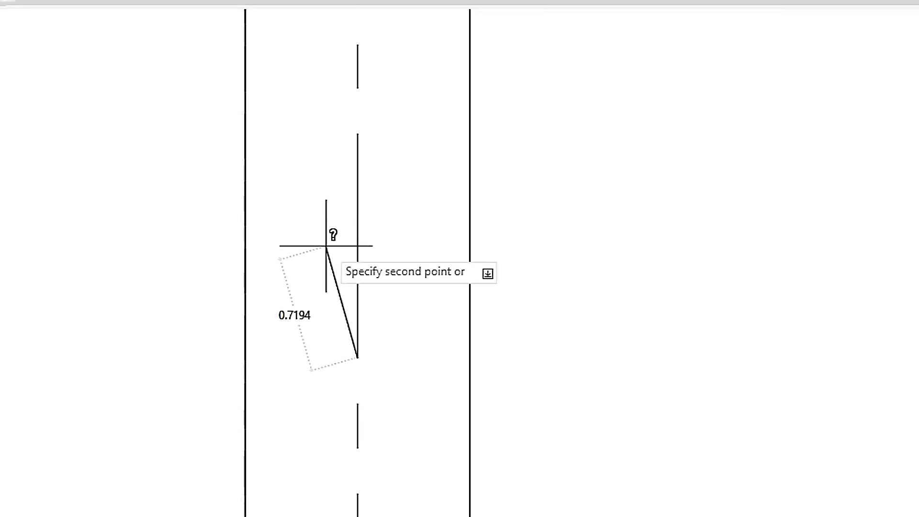
key("Escape")
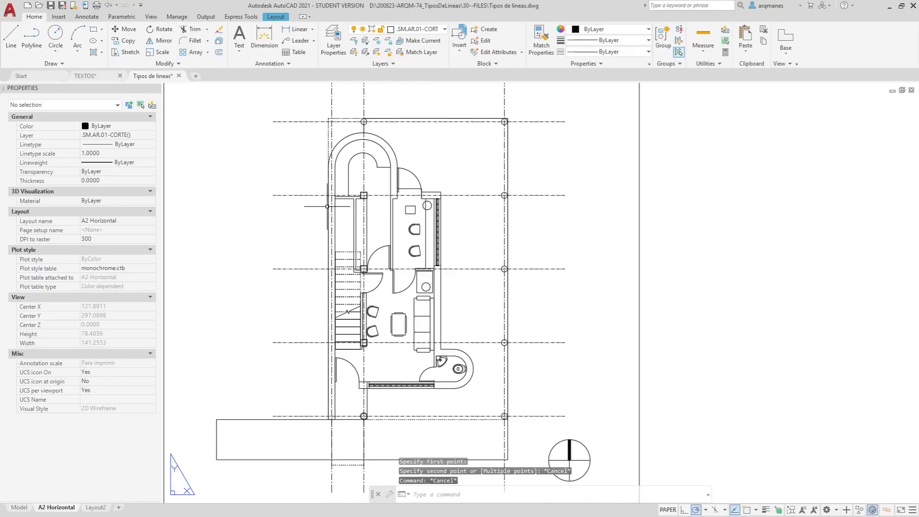
scroll(327, 206, "down", 2)
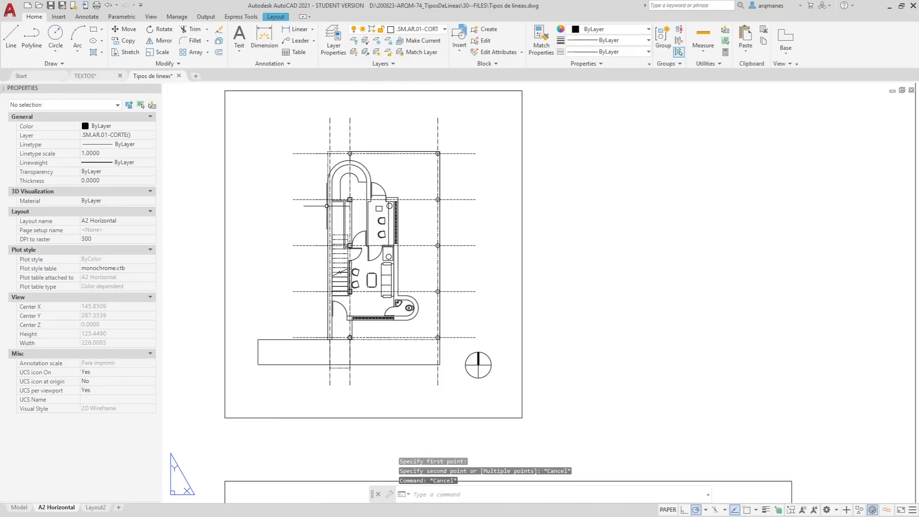
scroll(289, 197, "down", 4)
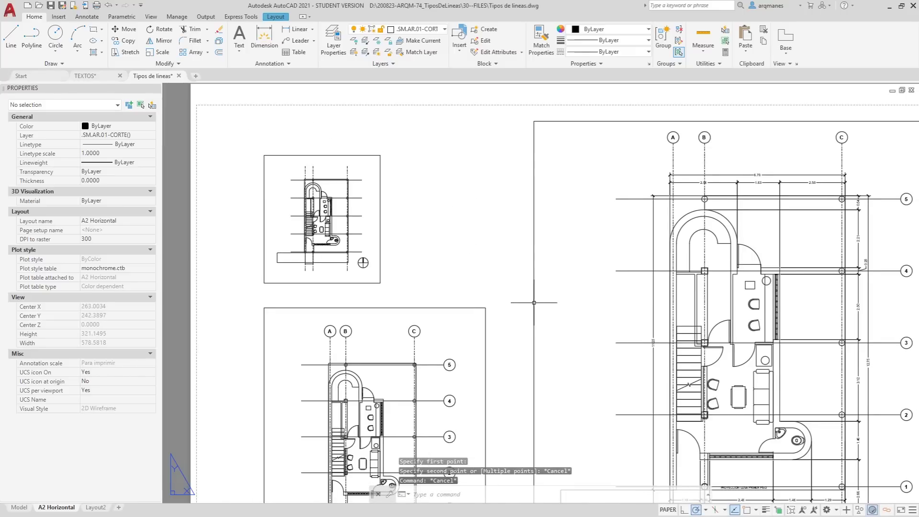
middle_click_drag(535, 303, 496, 226)
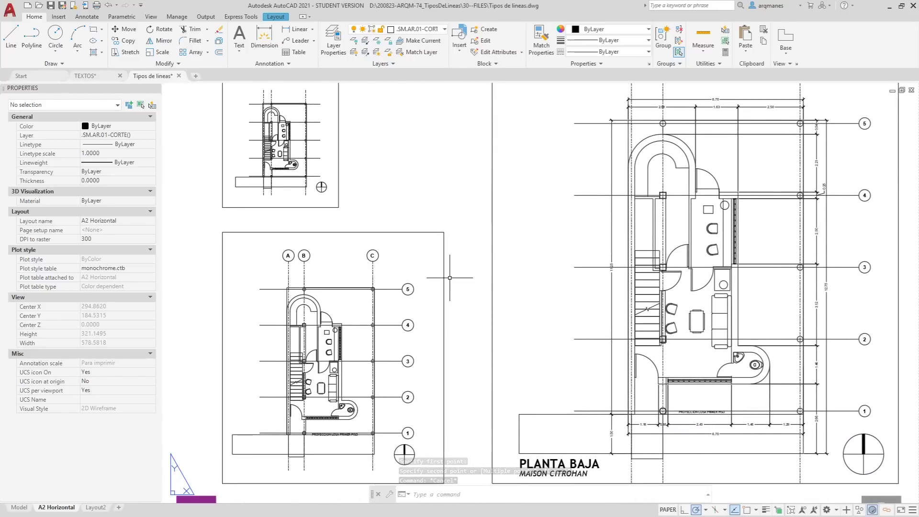
middle_click_drag(419, 301, 440, 305)
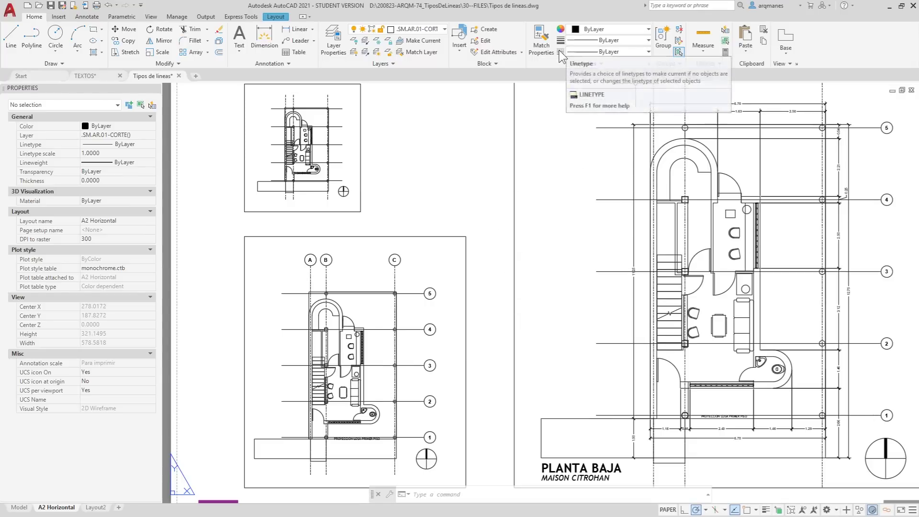
left_click(604, 41)
left_click(796, 20)
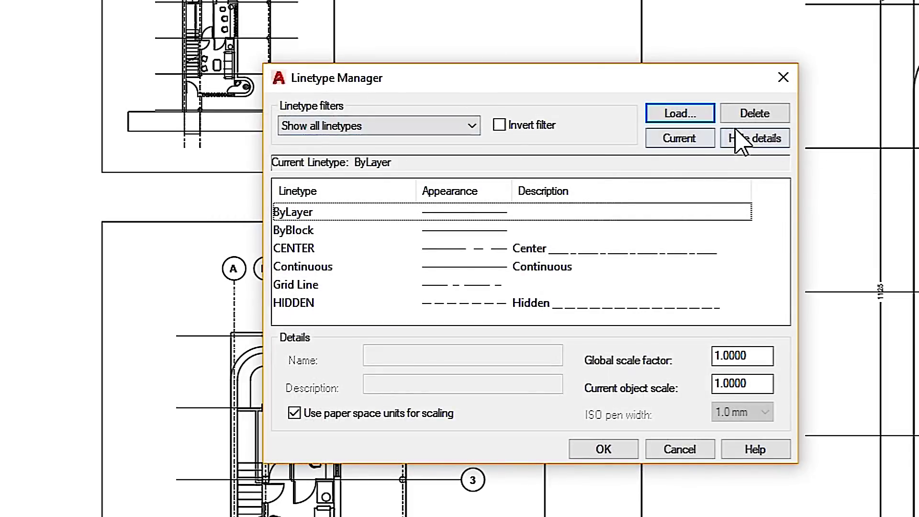
left_click(747, 143)
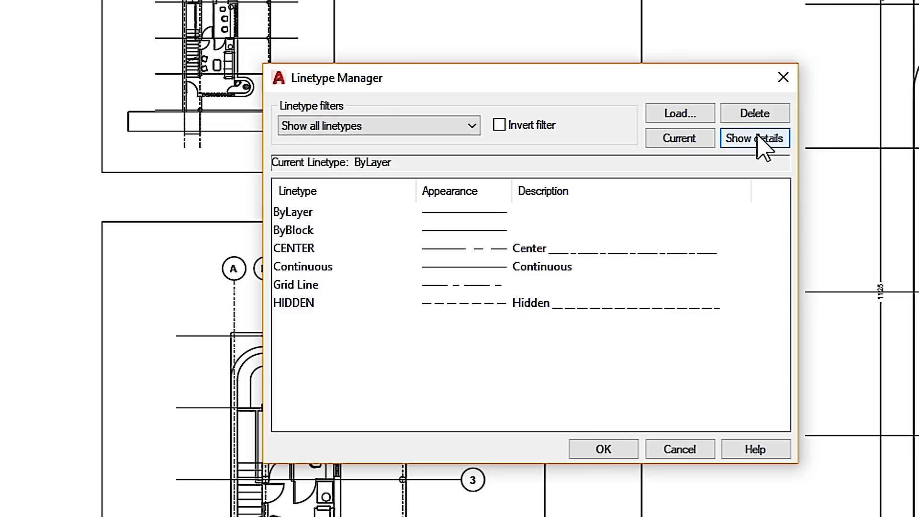
left_click(763, 140)
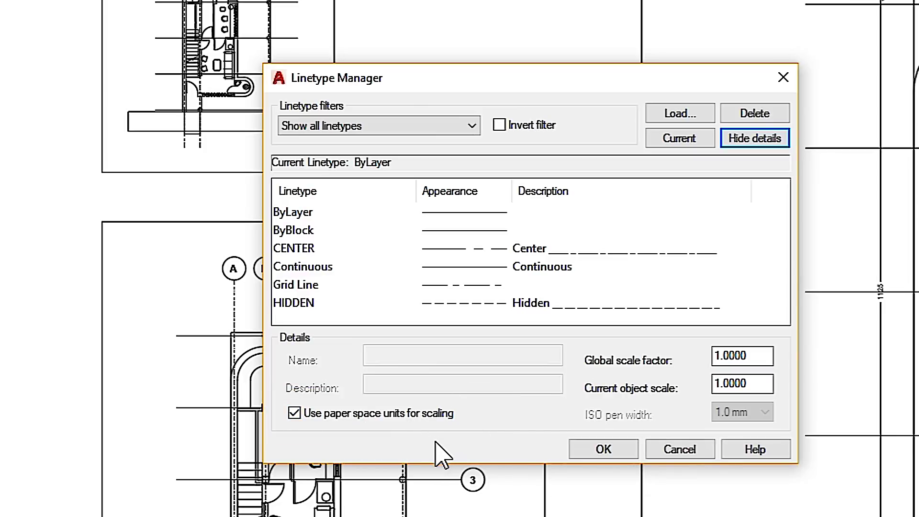
mouse_move(295, 414)
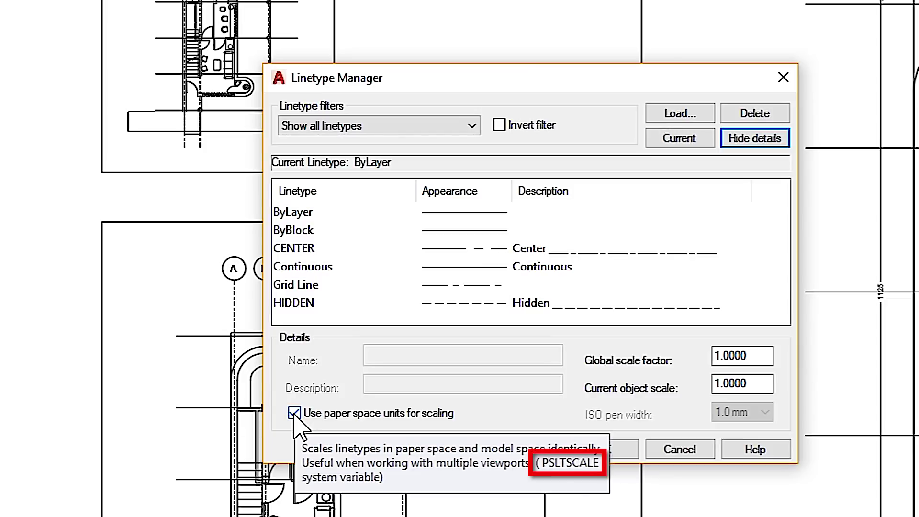
left_click(668, 452)
type("p")
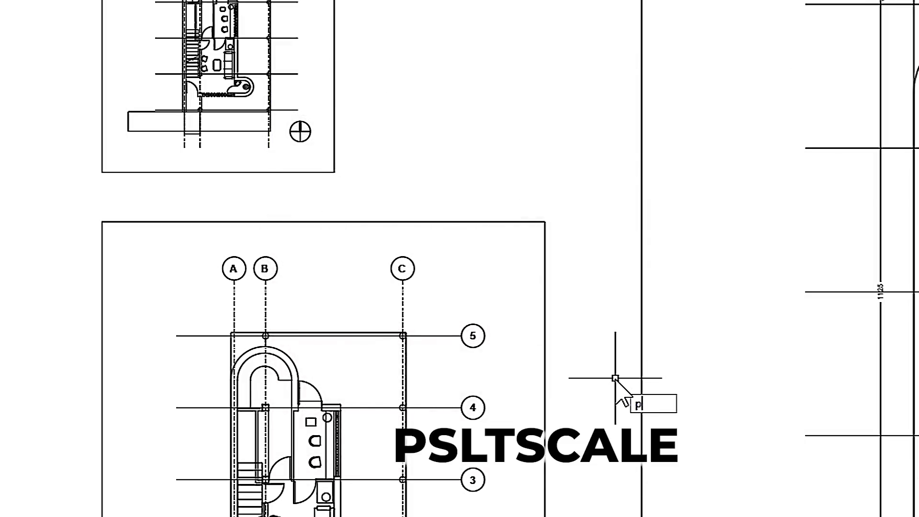
type("sltscale")
key("Return")
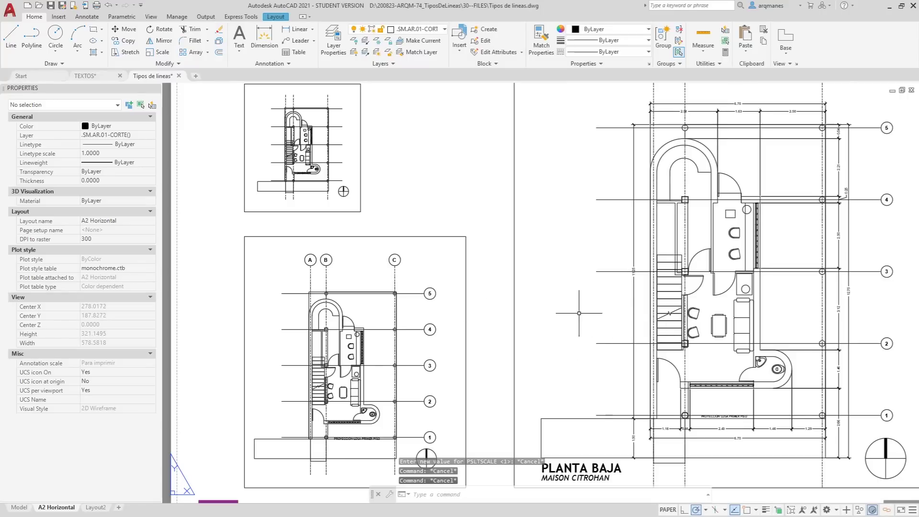
key("Escape")
key("Escape")
key("Escape")
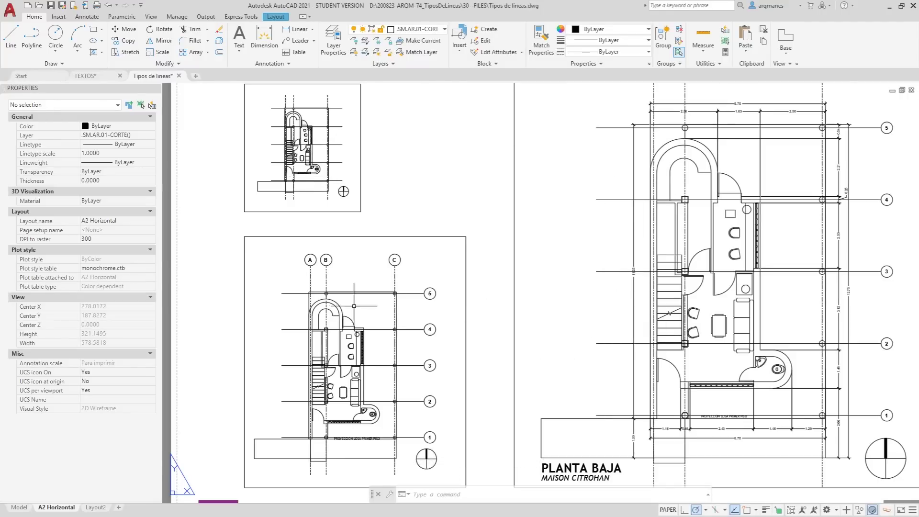
scroll(503, 263, "down", 2)
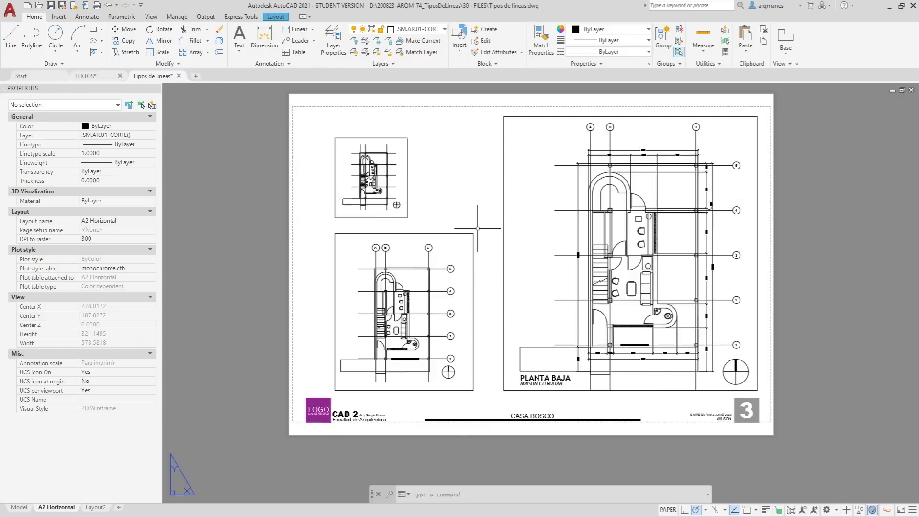
scroll(479, 201, "down", 3)
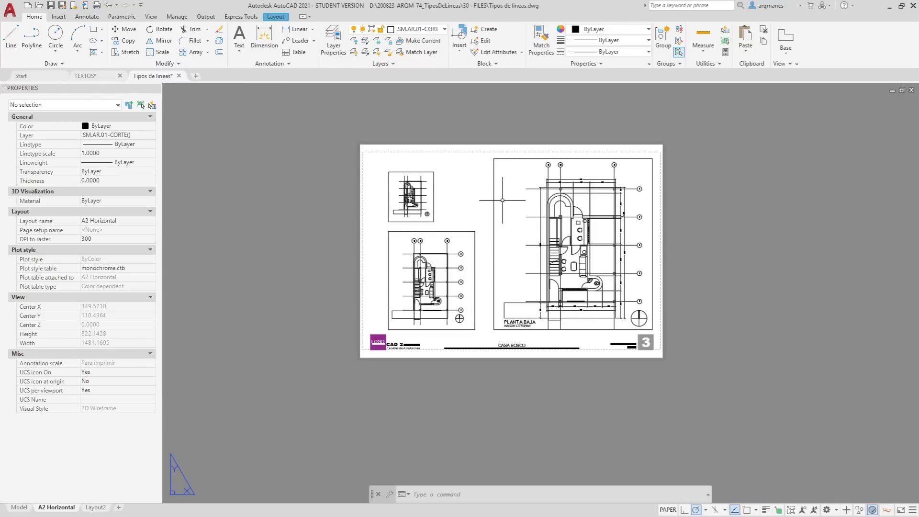
- Switch to model space and regenerate the floor plan
key("ctrl+Page_Up")
scroll(595, 329, "up", 3)
type("re")
key("Return")
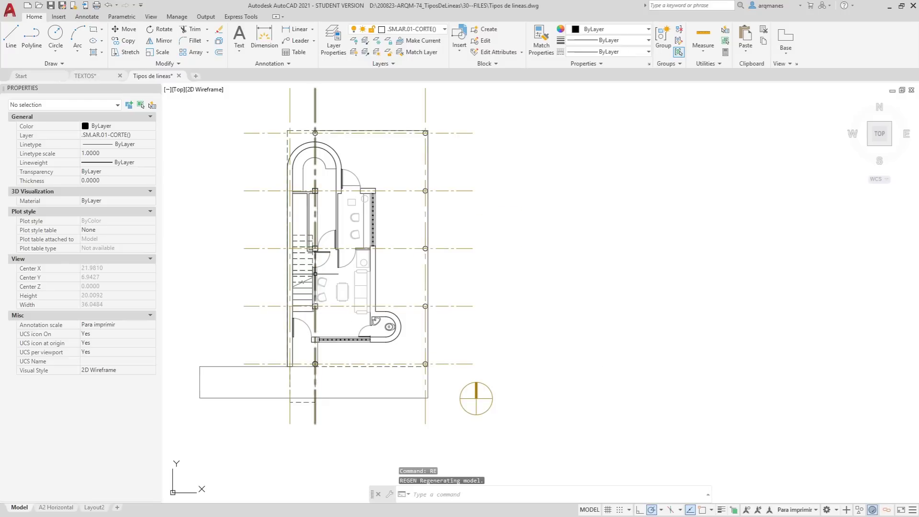
middle_click_drag(322, 271, 392, 282)
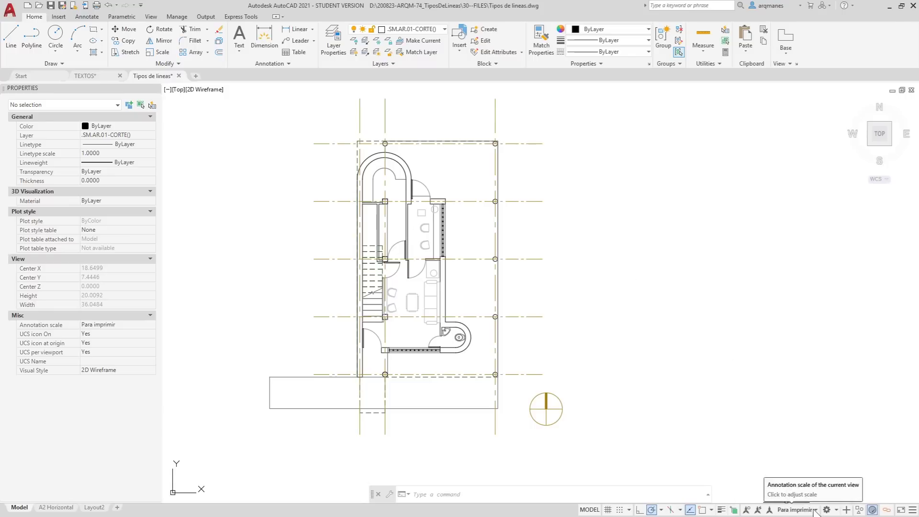
- Try a 1:200 annotation scale, return to Para imprimir, and regenerate
left_click(803, 510)
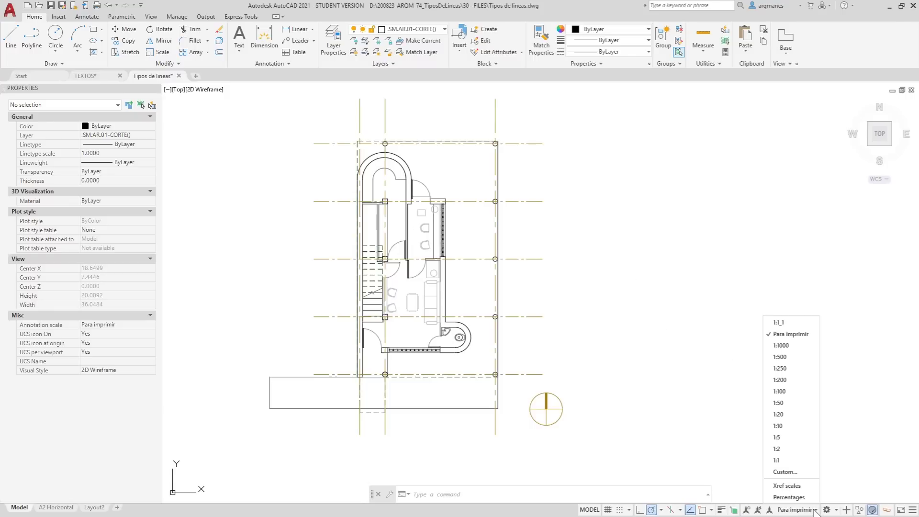
left_click(793, 380)
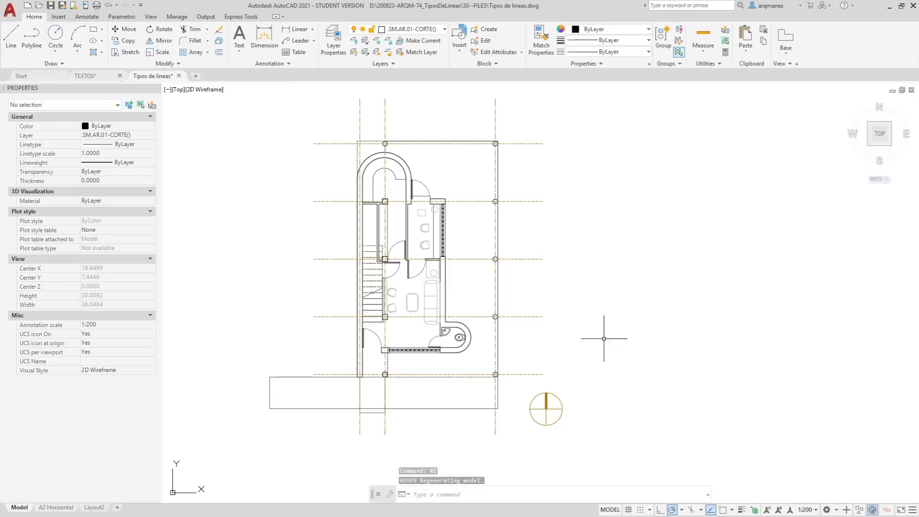
left_click(810, 510)
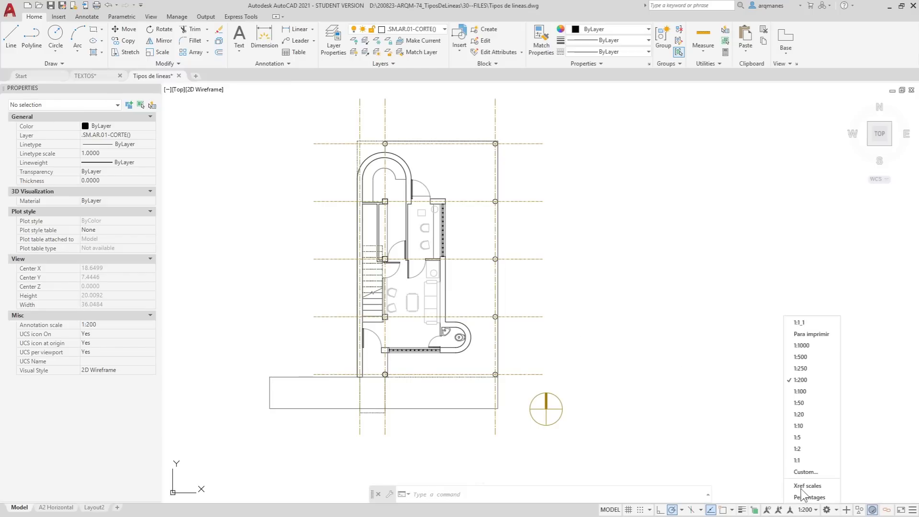
left_click(811, 334)
type("RE")
key("Return")
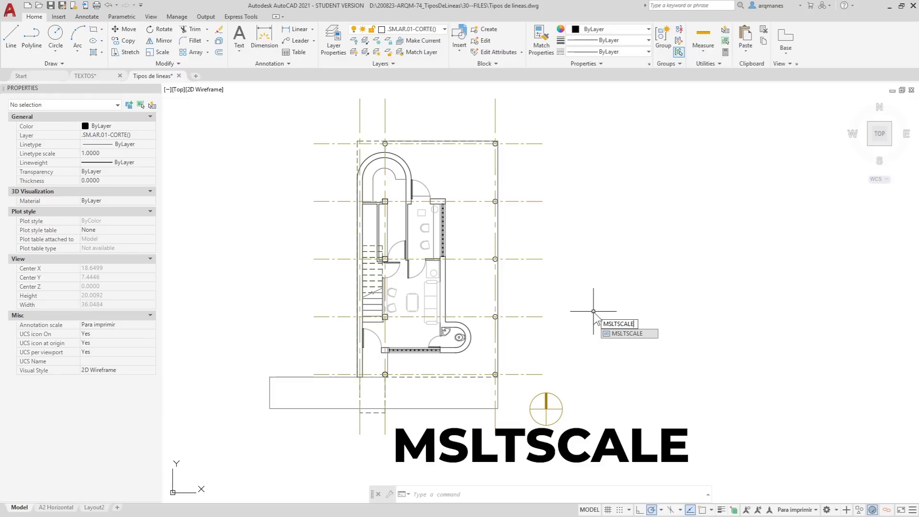
- Start the MSLTSCALE prompt, cancel it, and pick an annotation scale from the status bar
key("Return")
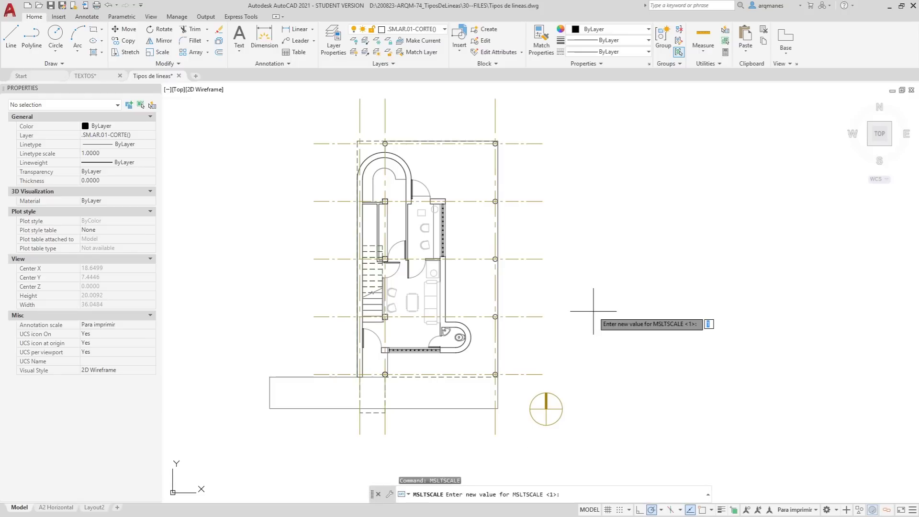
key("Escape")
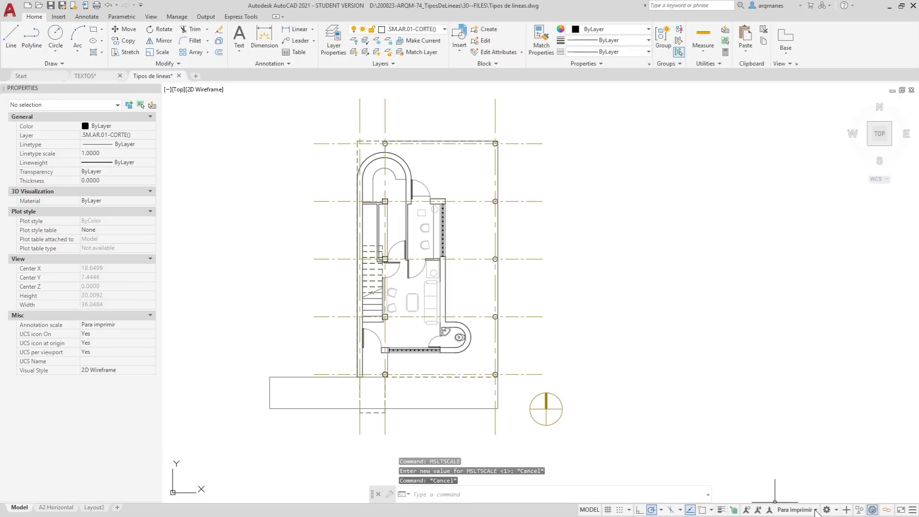
left_click(816, 510)
left_click(789, 392)
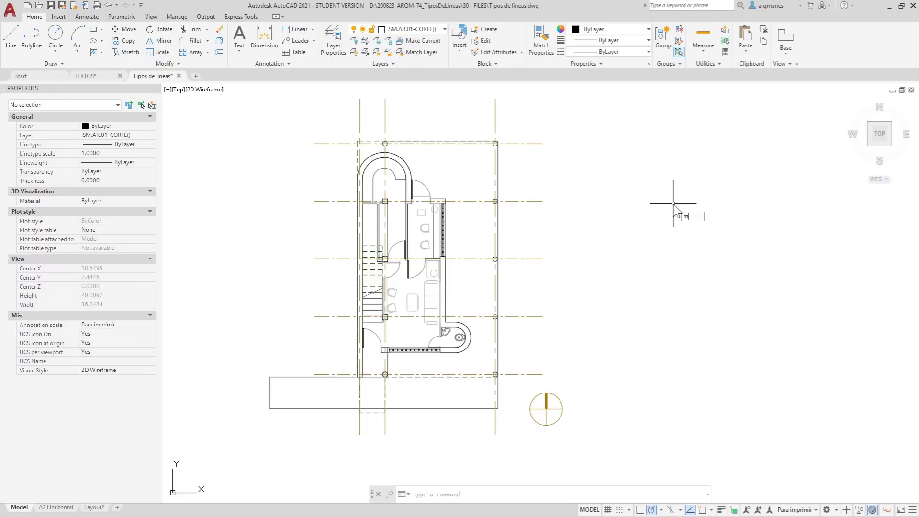
- Set MSLTSCALE to 0 and annotation scale 1:200, regenerate, and return to A2 Horizontal
type("sltscale")
key("Return")
type("0")
key("Return")
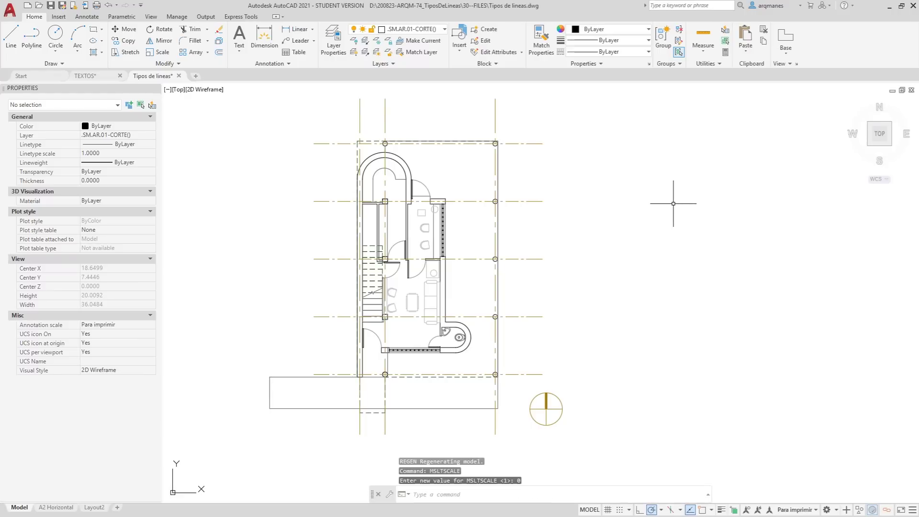
left_click(812, 512)
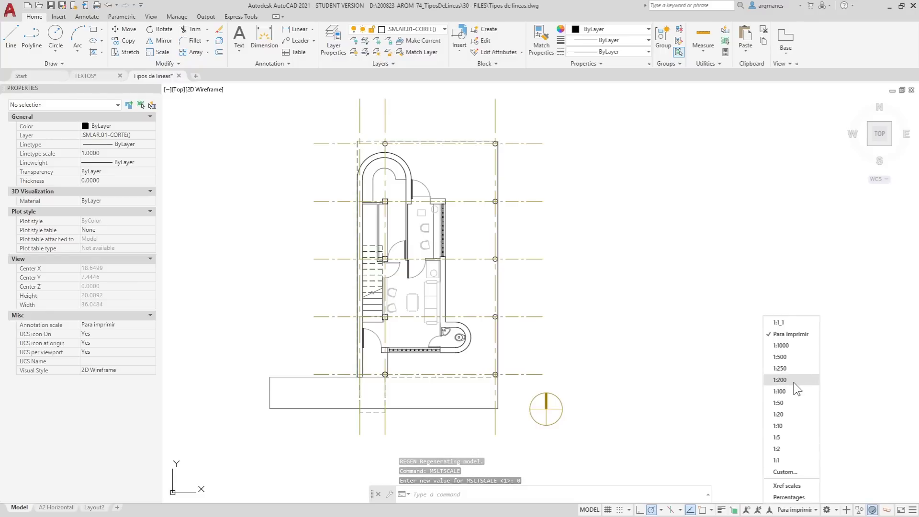
left_click(781, 380)
key("Return")
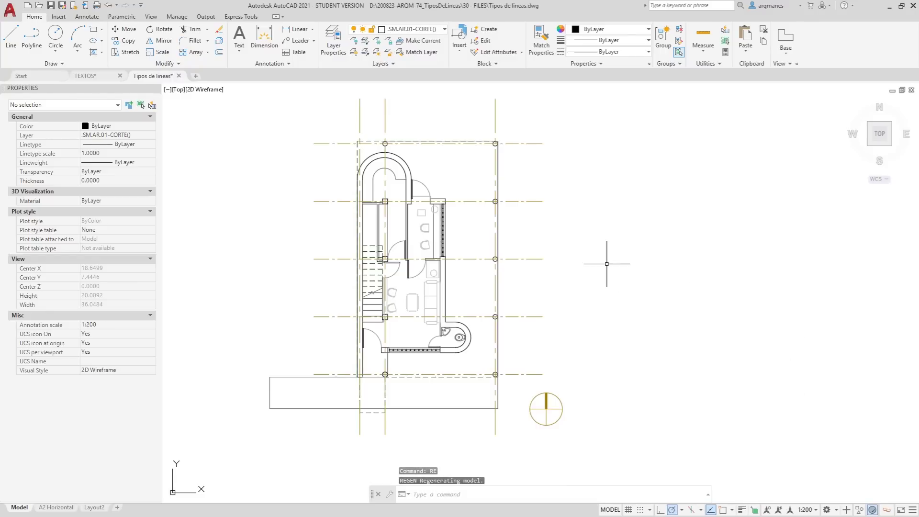
left_click(52, 508)
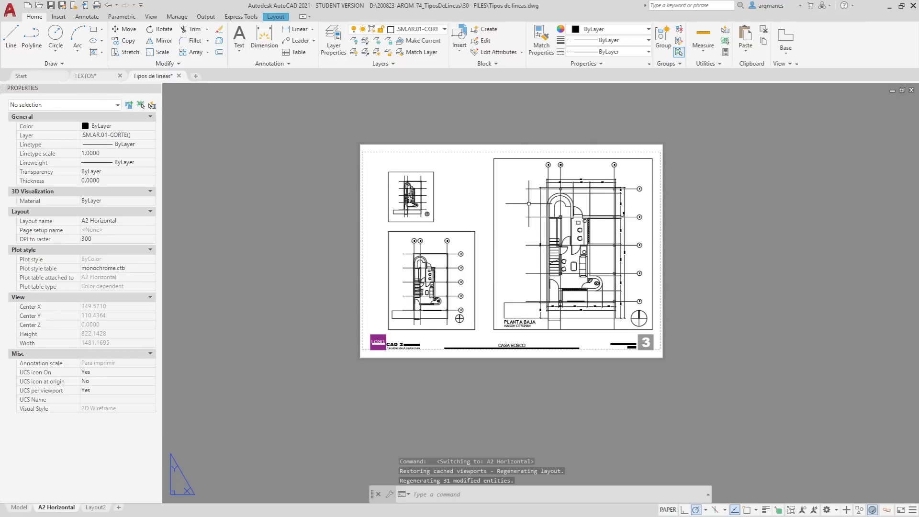
- Run REGENALL on the A2 Horizontal layout, inspect the dashed grid lines, then return to Model
scroll(638, 267, "up", 5)
scroll(637, 268, "down", 3)
scroll(637, 267, "up", 3)
scroll(638, 268, "up", 2)
type("rea")
key("Return")
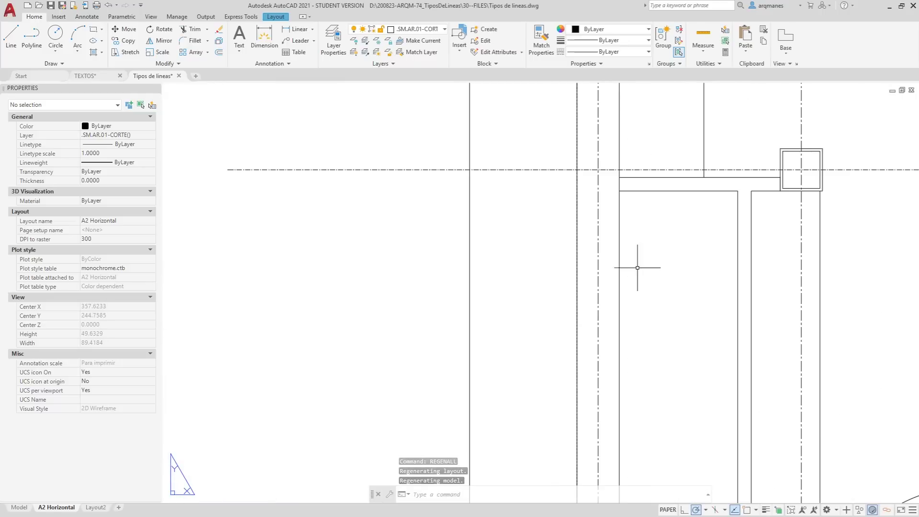
scroll(606, 251, "up", 4)
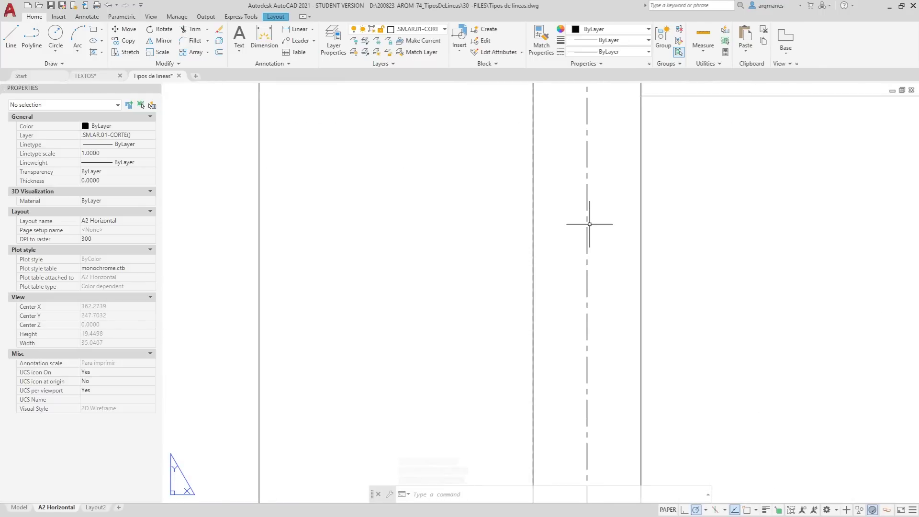
scroll(624, 236, "down", 4)
scroll(597, 261, "down", 4)
scroll(454, 309, "down", 4)
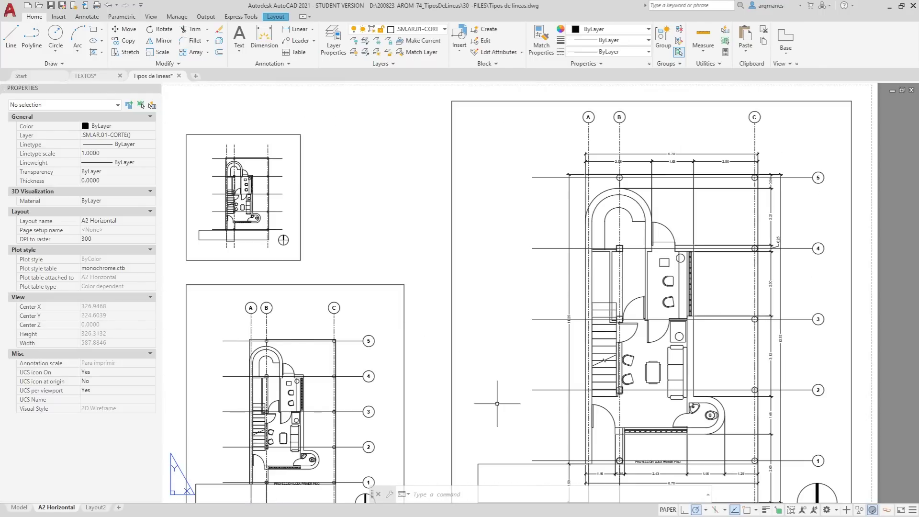
left_click(19, 507)
type("mslt")
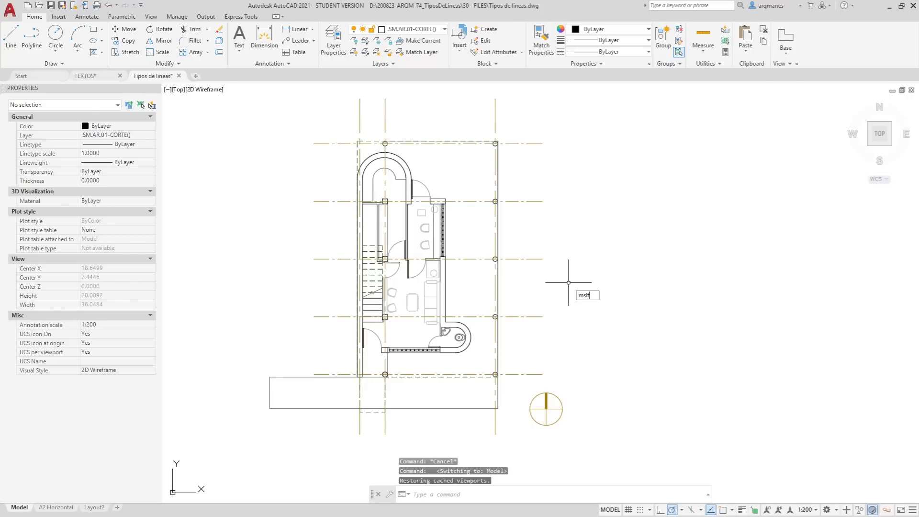
- Set MSLTSCALE to 1, regenerate, and change the model annotation scale to 1:50
type("sle")
key("Return")
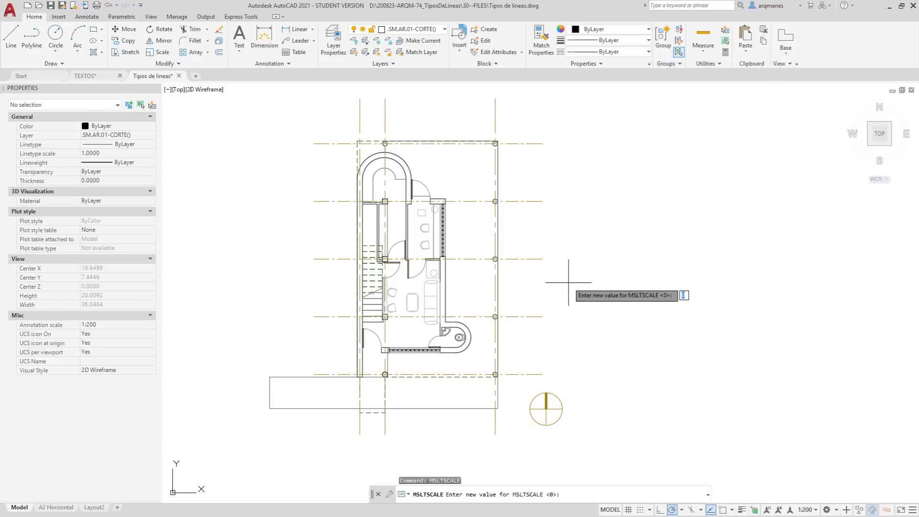
type("1")
key("Return")
type("re")
key("Return")
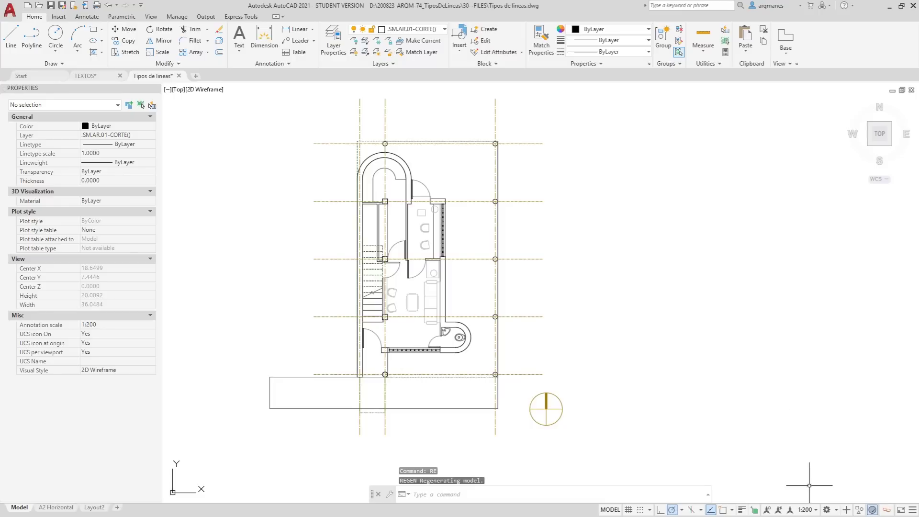
left_click(815, 513)
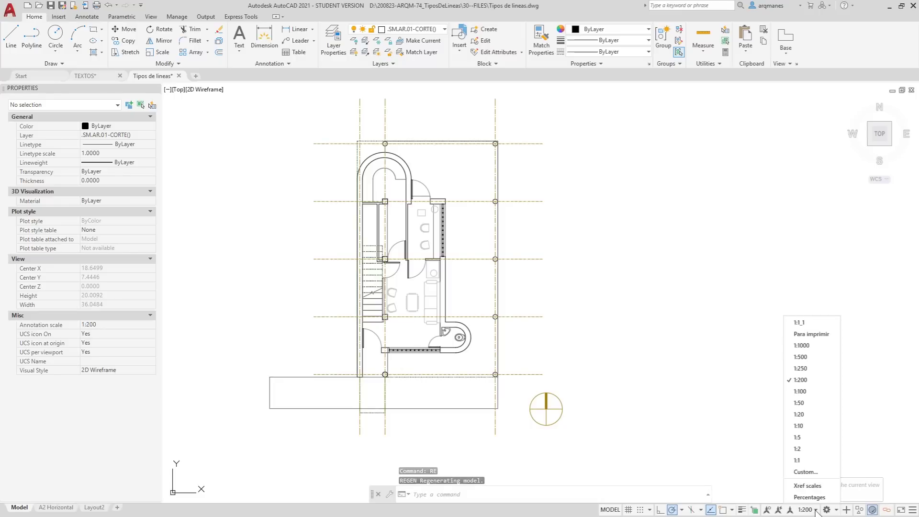
left_click(815, 405)
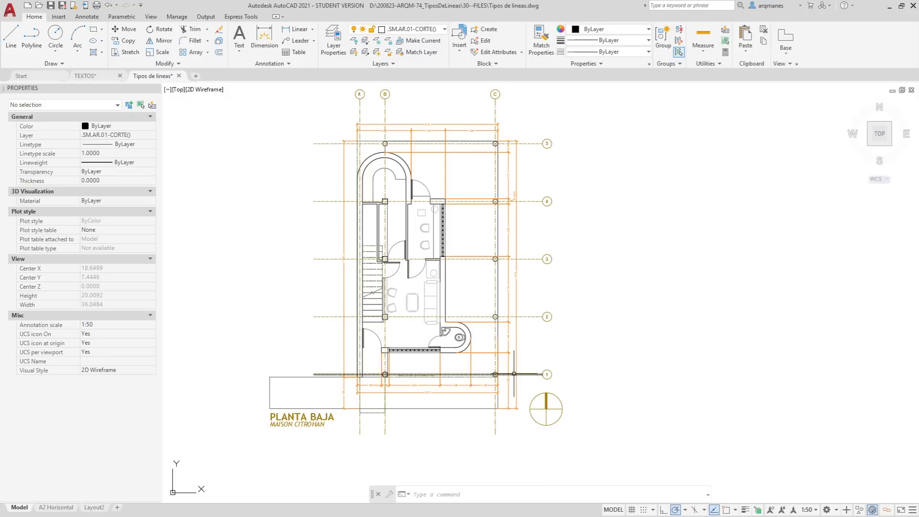
scroll(359, 290, "up", 6)
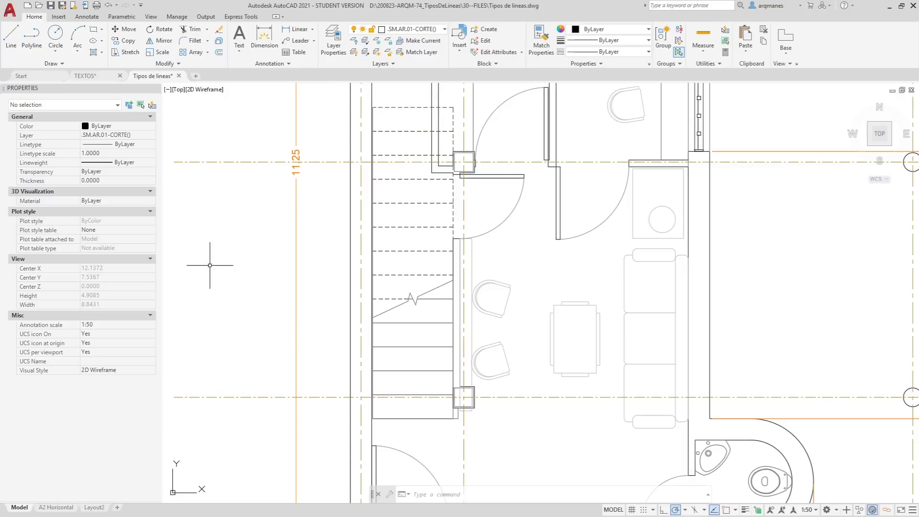
- Pan to the stair area and rerun LTSCALE, keeping the 1.0000 global scale factor
scroll(298, 318, "down", 4)
middle_click_drag(619, 412, 635, 352)
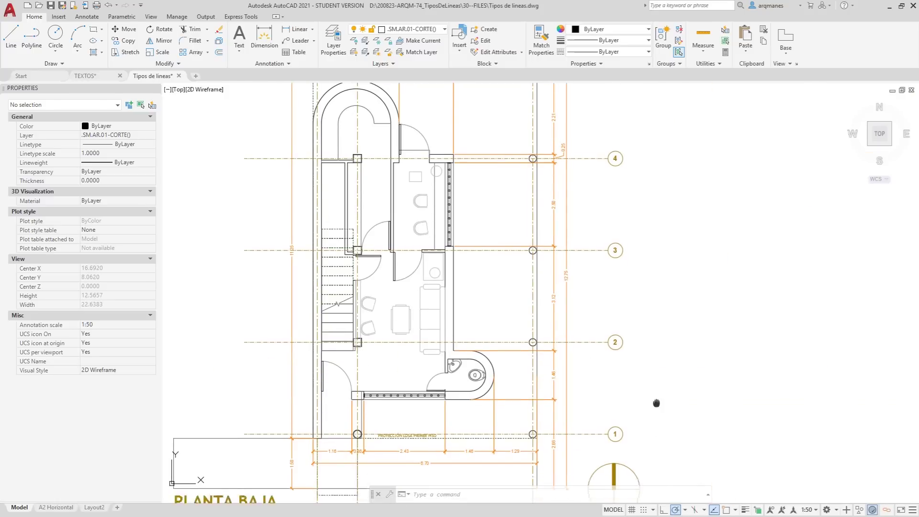
middle_click_drag(465, 250, 478, 328)
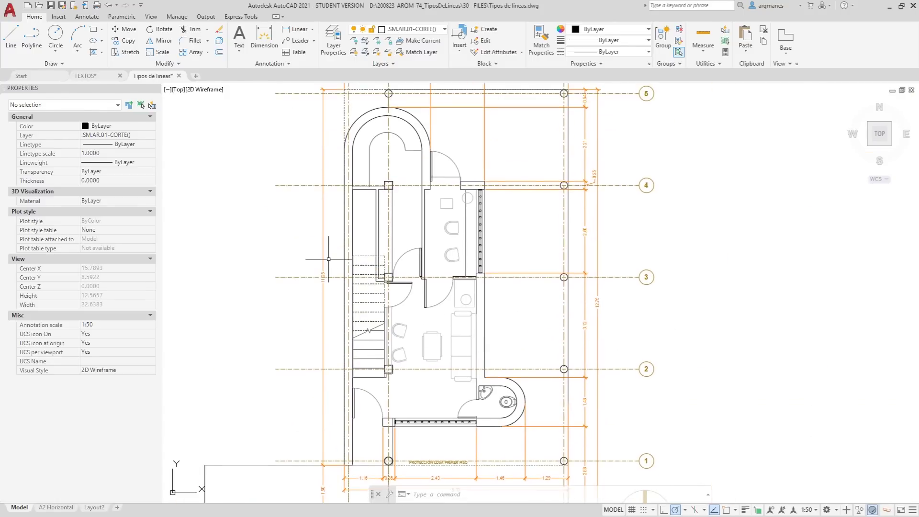
scroll(359, 260, "up", 4)
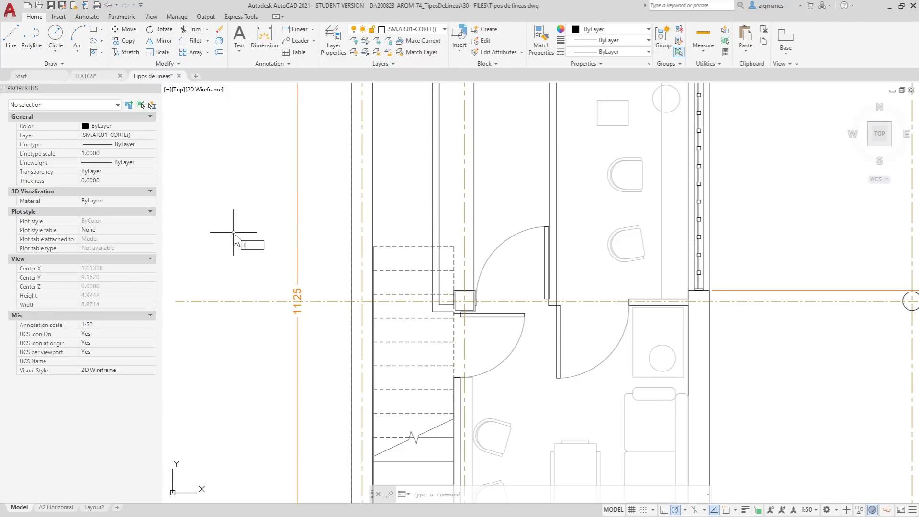
type("ts")
key("Return")
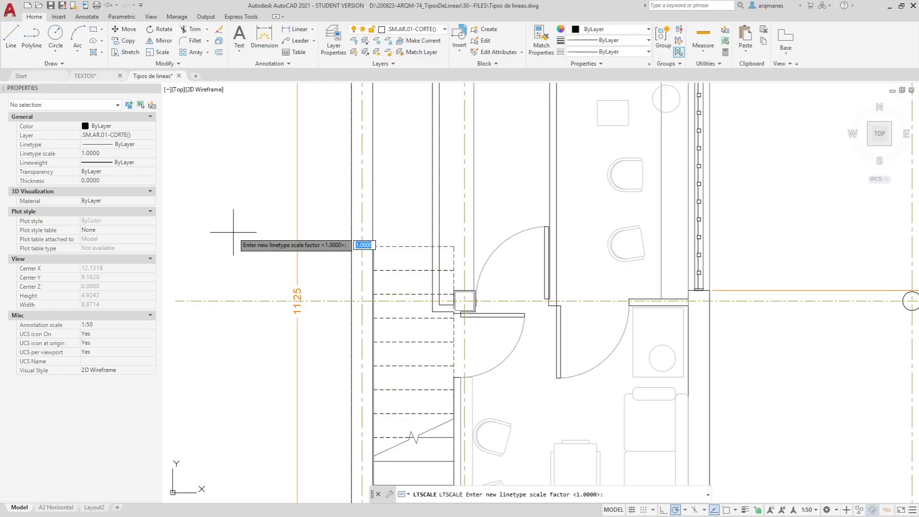
key("Return")
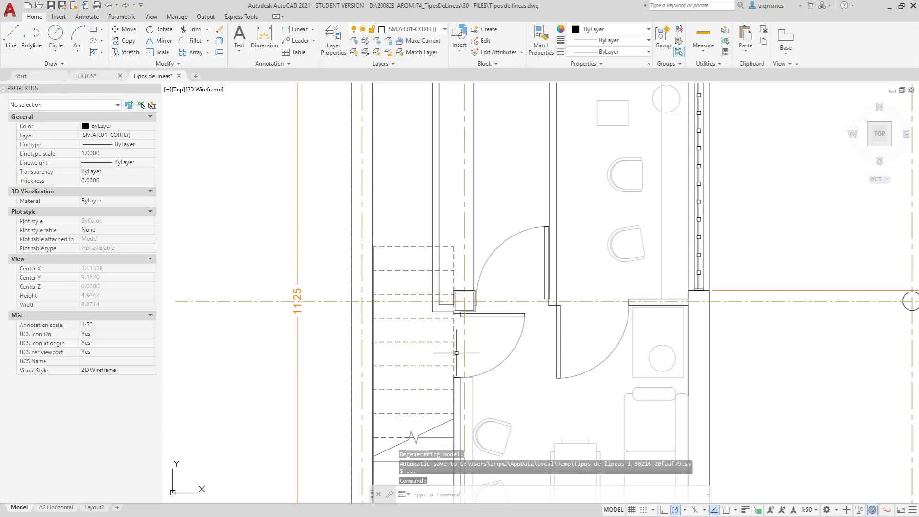
- Apply a global linetype scale of 10 and inspect the longer-dashed grid lines
scroll(380, 331, "down", 2)
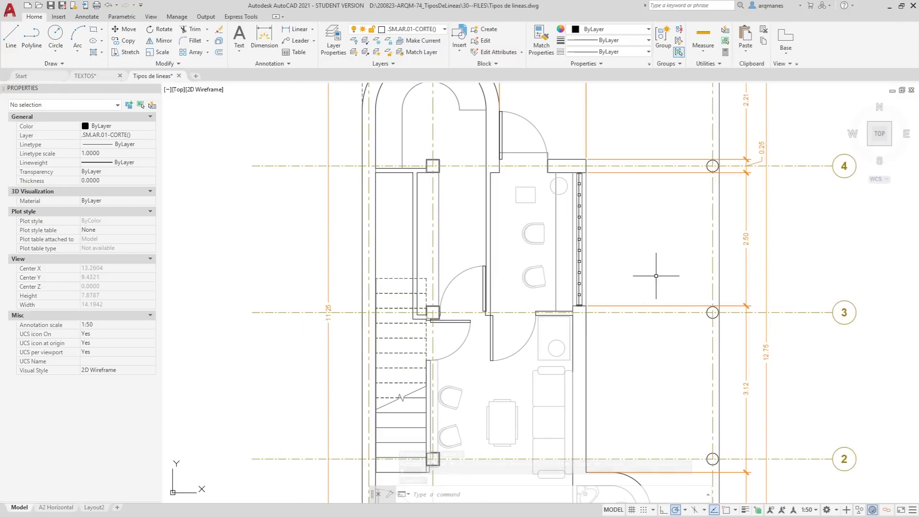
scroll(657, 273, "up", 4)
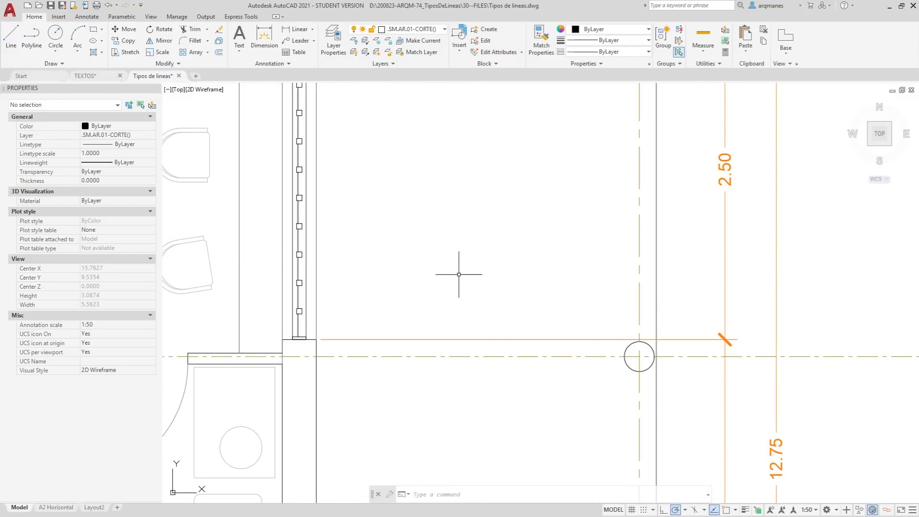
scroll(427, 259, "down", 2)
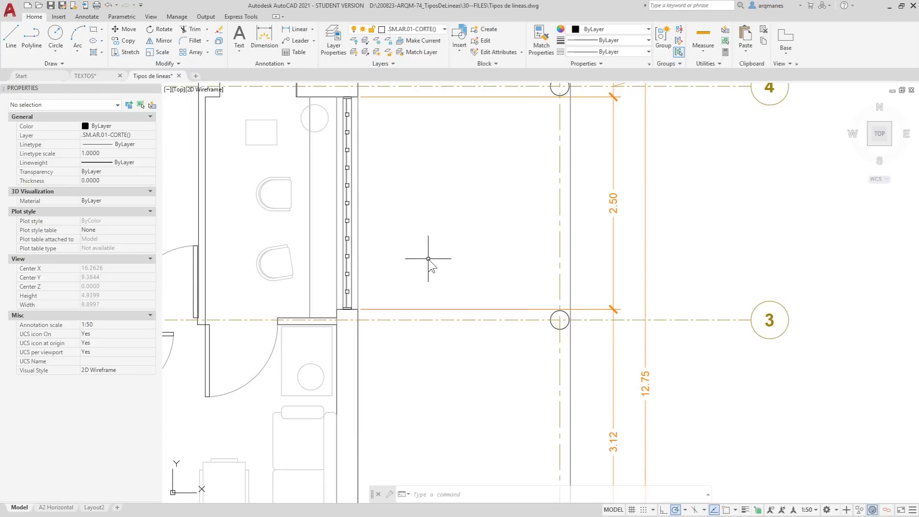
type("lts")
key("Return")
type("10")
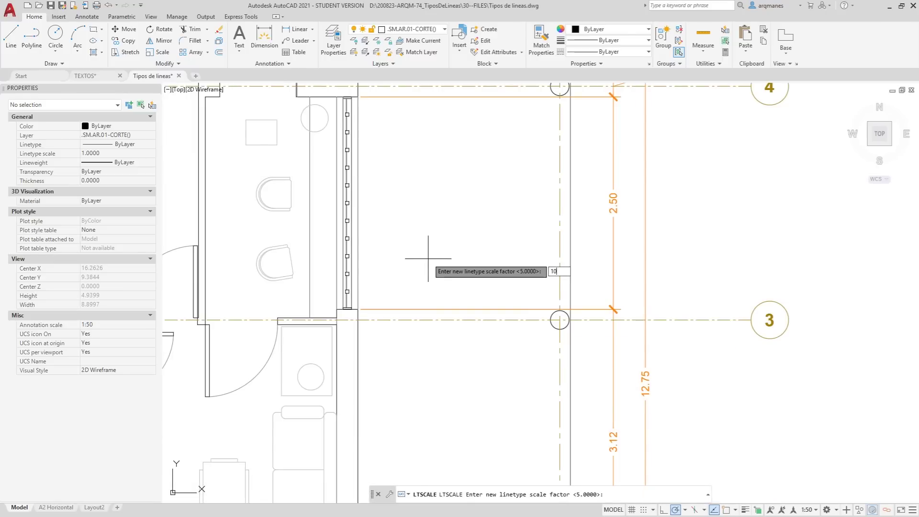
key("Return")
scroll(429, 259, "down", 2)
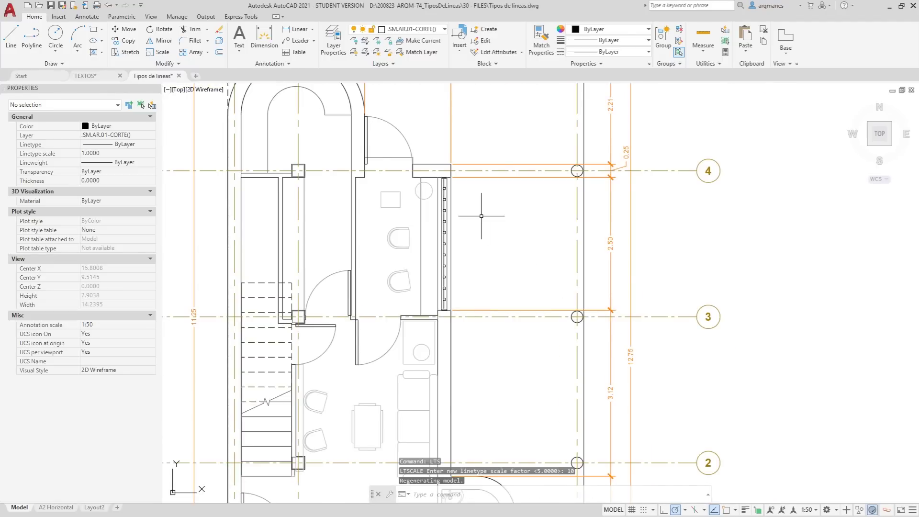
scroll(425, 158, "down", 2)
scroll(425, 158, "up", 2)
scroll(386, 164, "up", 2)
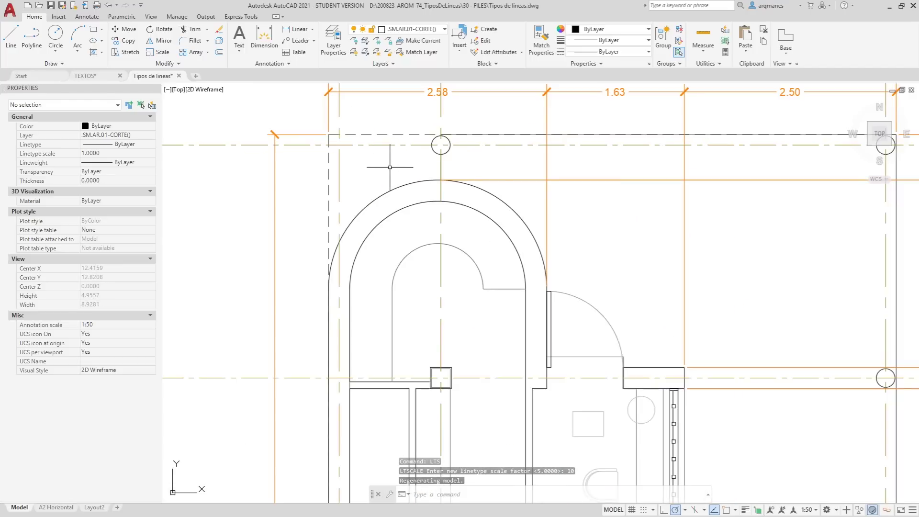
scroll(277, 177, "down", 2)
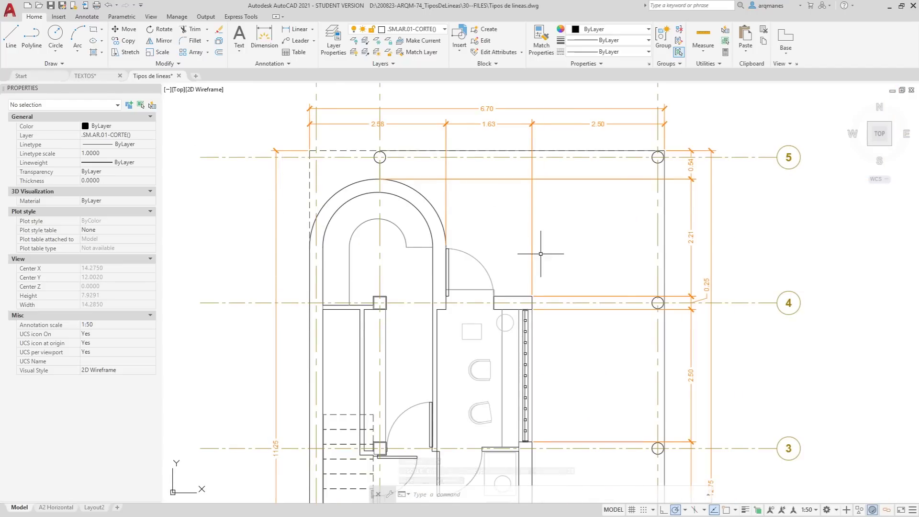
middle_click_drag(538, 251, 503, 226)
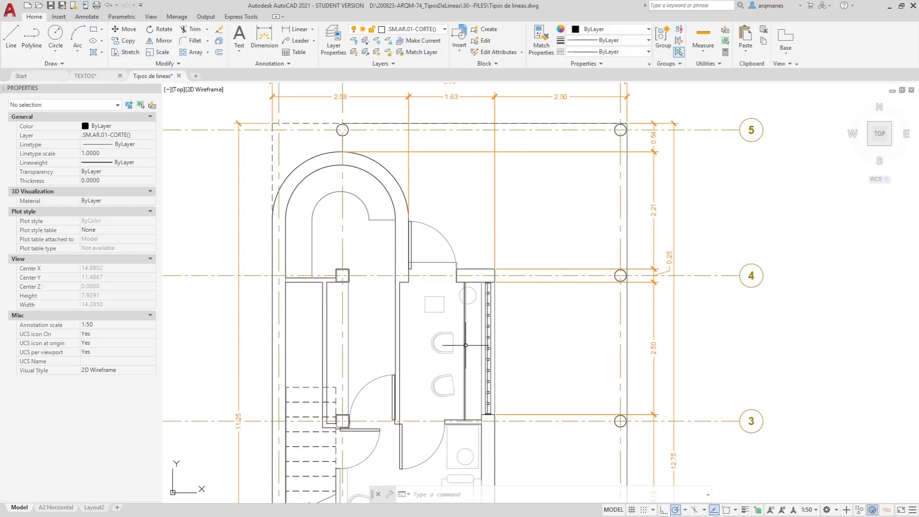
- Compare the plan's dashed and center lines in the A2 Horizontal viewports with model space
left_click(59, 509)
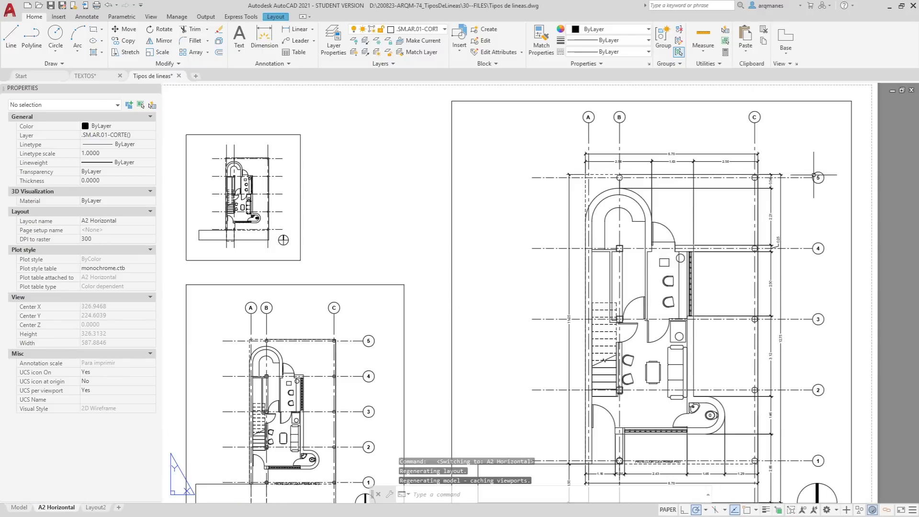
scroll(814, 177, "up", 2)
scroll(814, 177, "up", 2)
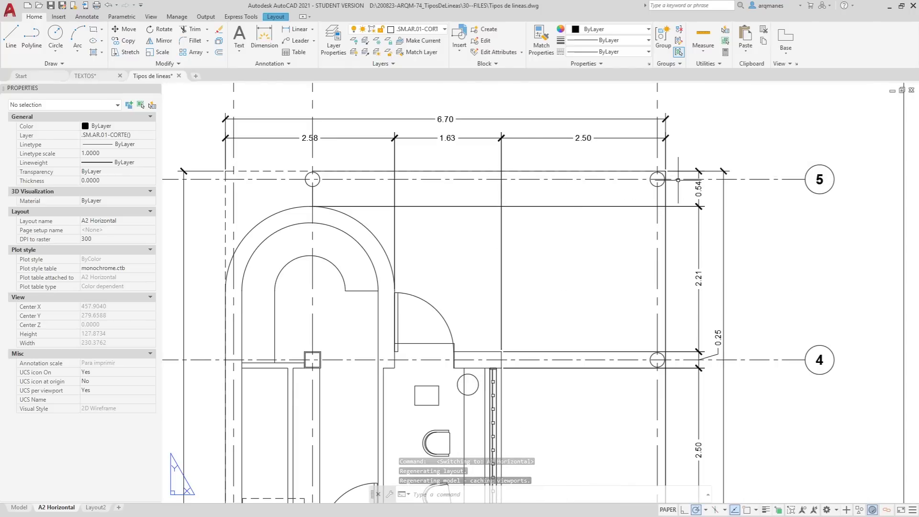
left_click(19, 507)
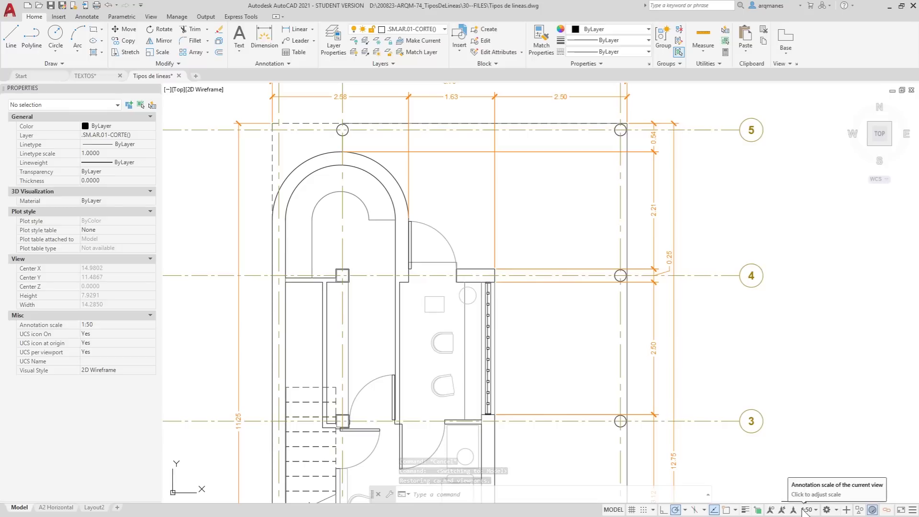
left_click(57, 507)
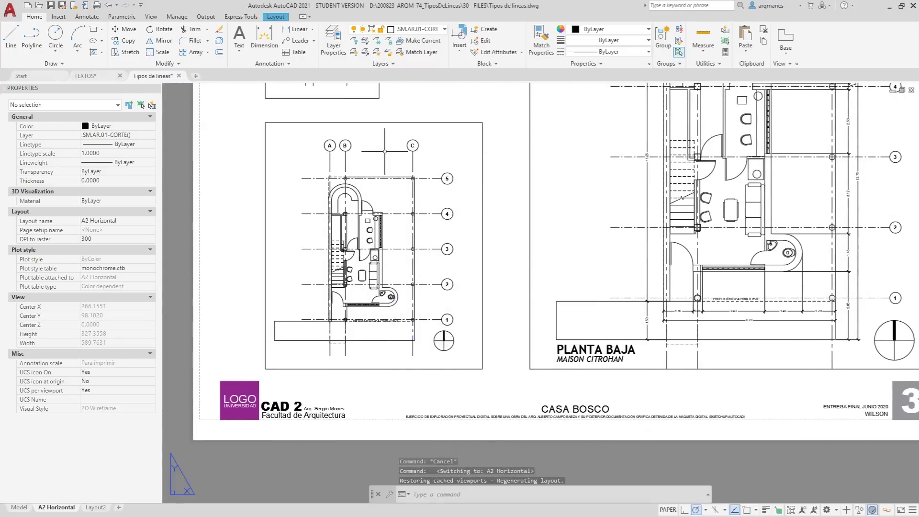
scroll(379, 151, "up", 4)
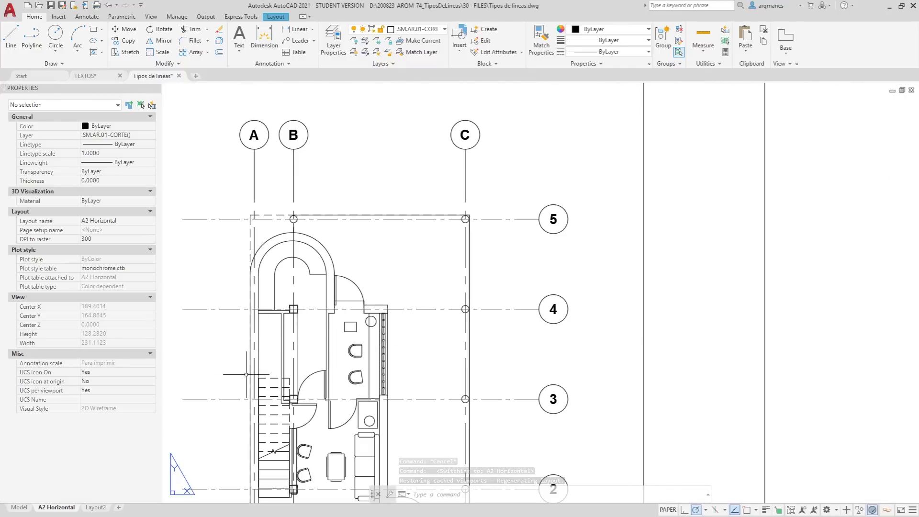
scroll(279, 329, "down", 2)
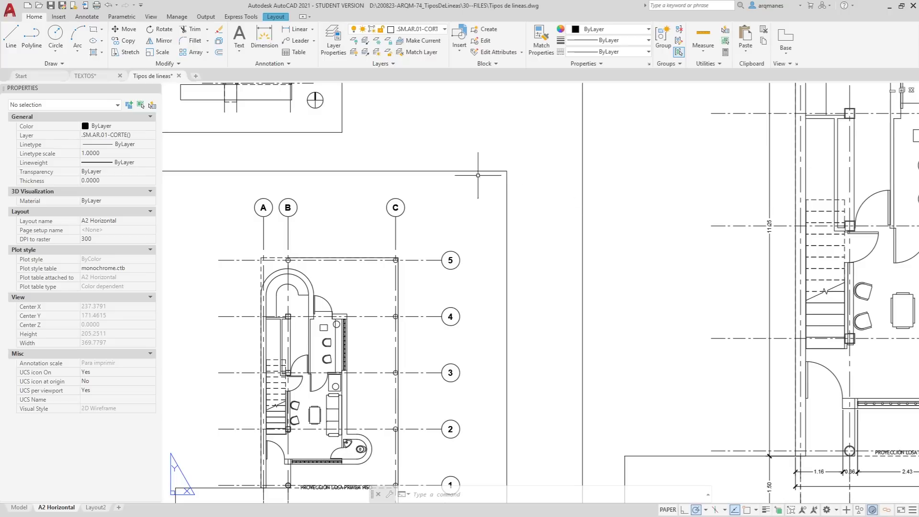
middle_click_drag(478, 175, 415, 289)
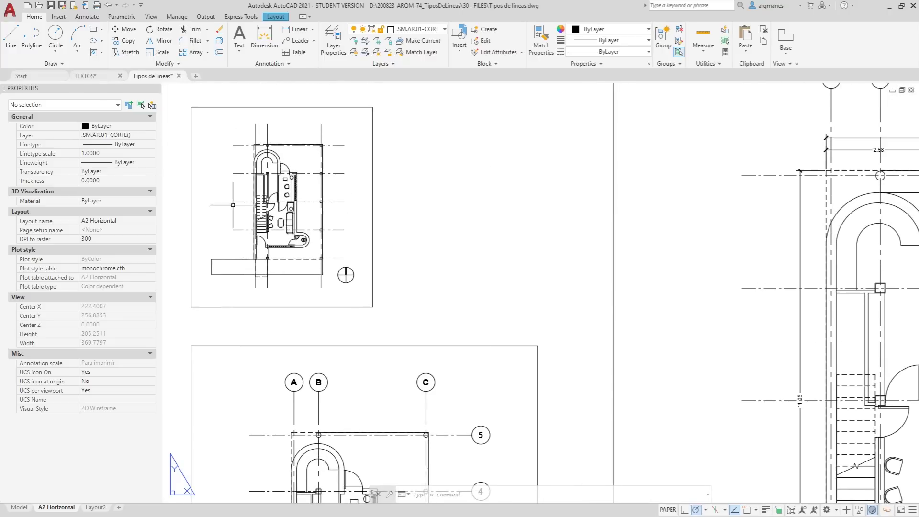
scroll(252, 143, "up", 3)
scroll(243, 146, "up", 1)
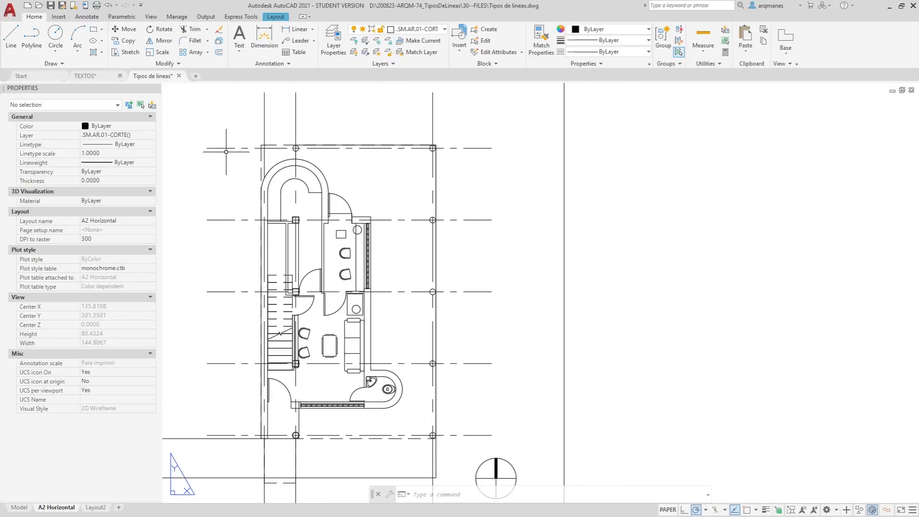
scroll(226, 151, "down", 6)
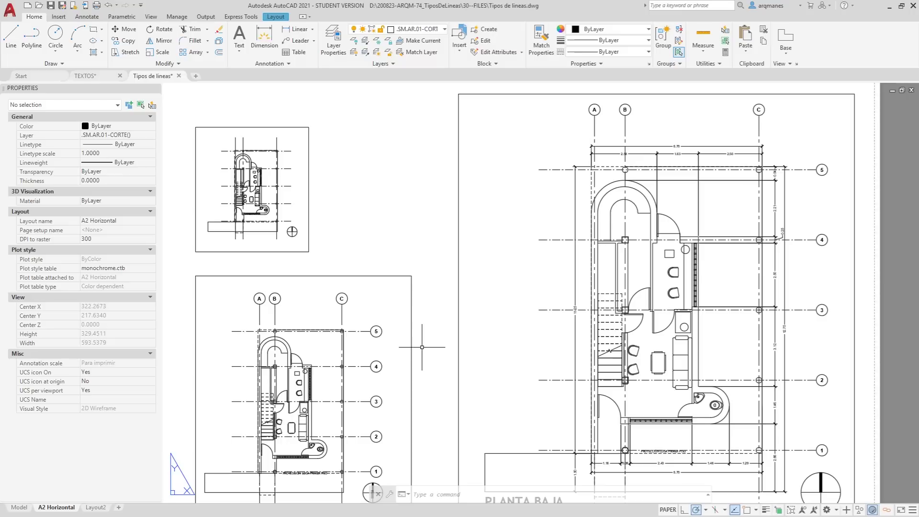
- In model space, try a linetype scale of 15, then 20
left_click(26, 508)
type("lt")
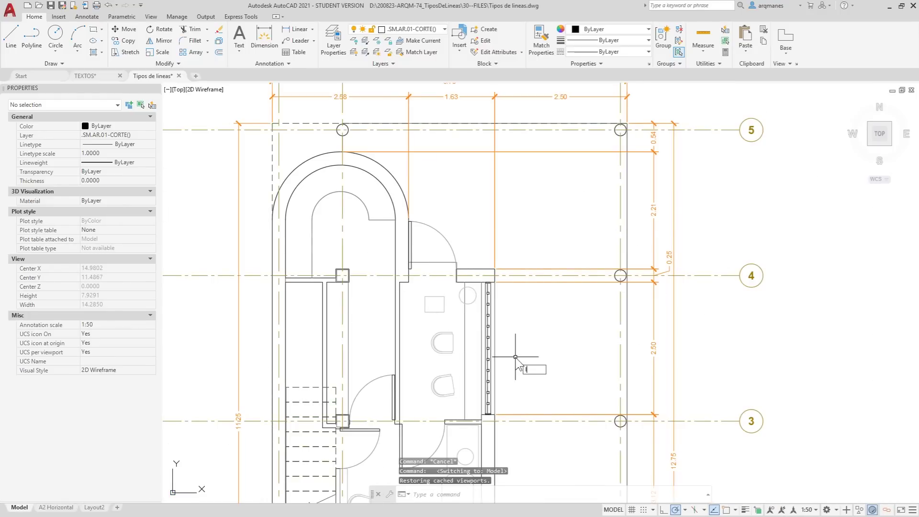
type("s")
key("Return")
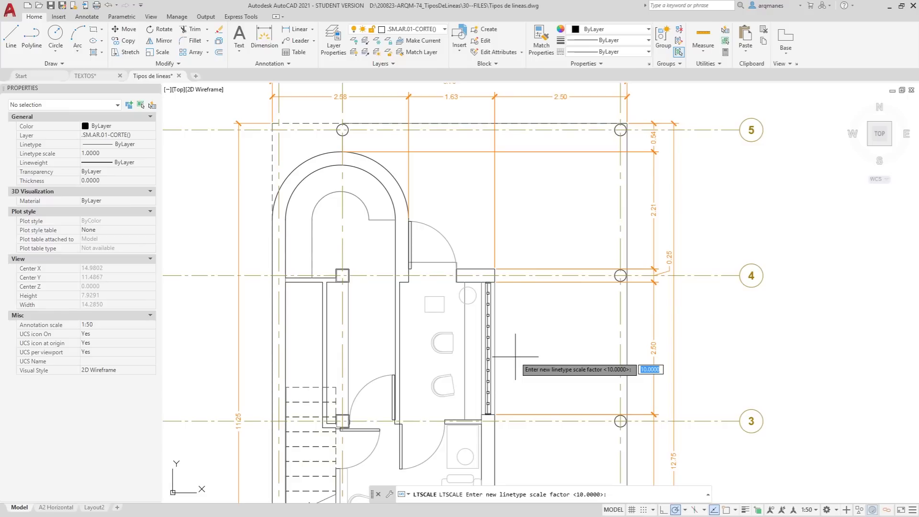
type("15")
key("Return")
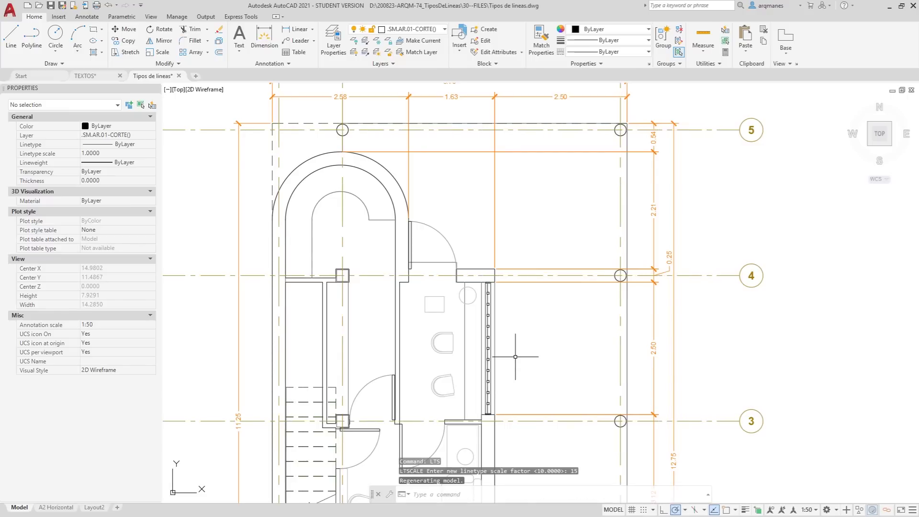
key("Return")
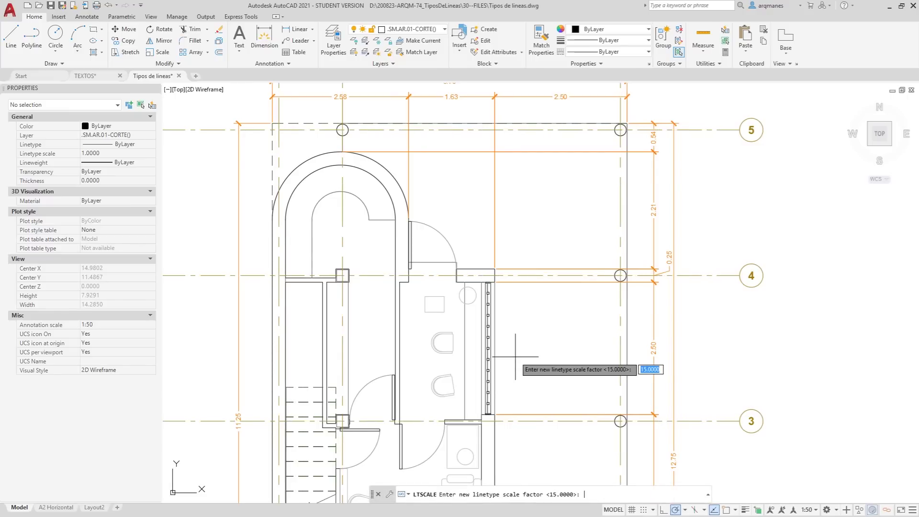
type("0")
key("Return")
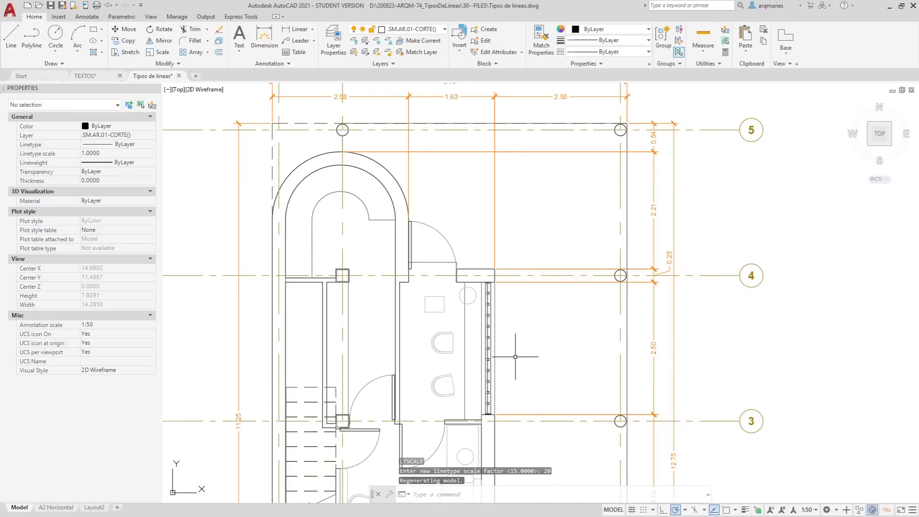
- Compare the gridlines at scale 20, then set the linetype scale back to 10
scroll(495, 279, "down", 4)
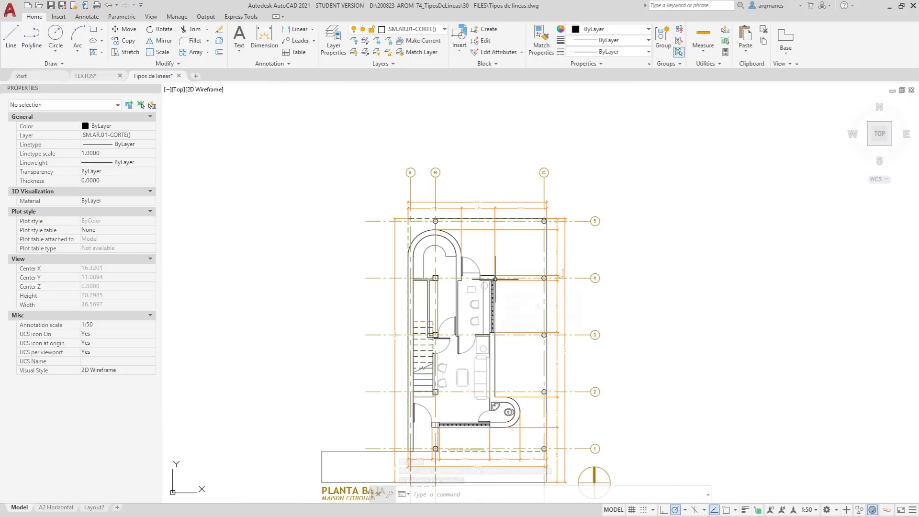
scroll(450, 344, "up", 3)
scroll(450, 343, "up", 3)
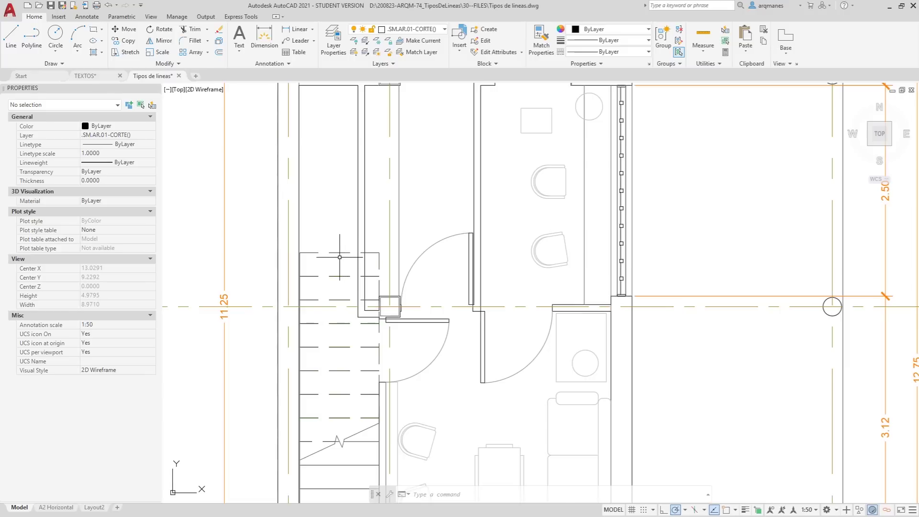
scroll(340, 257, "down", 2)
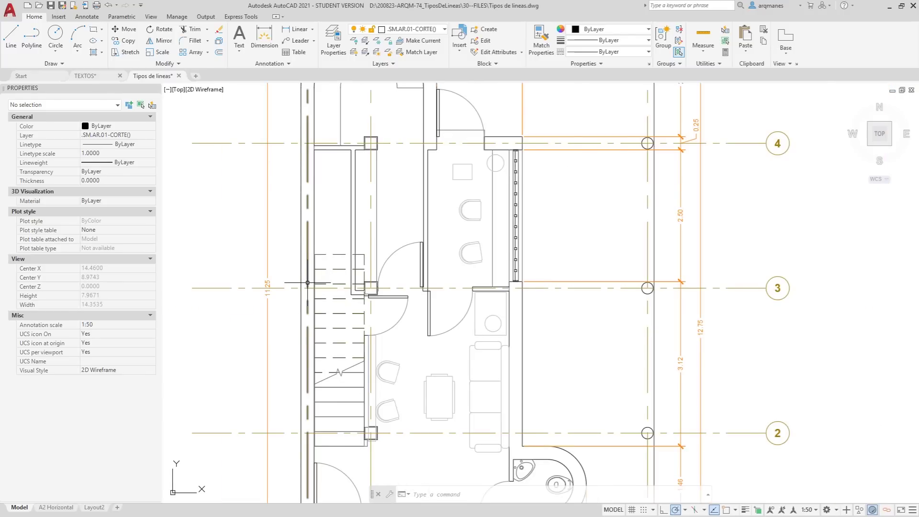
type("lts")
key("Return")
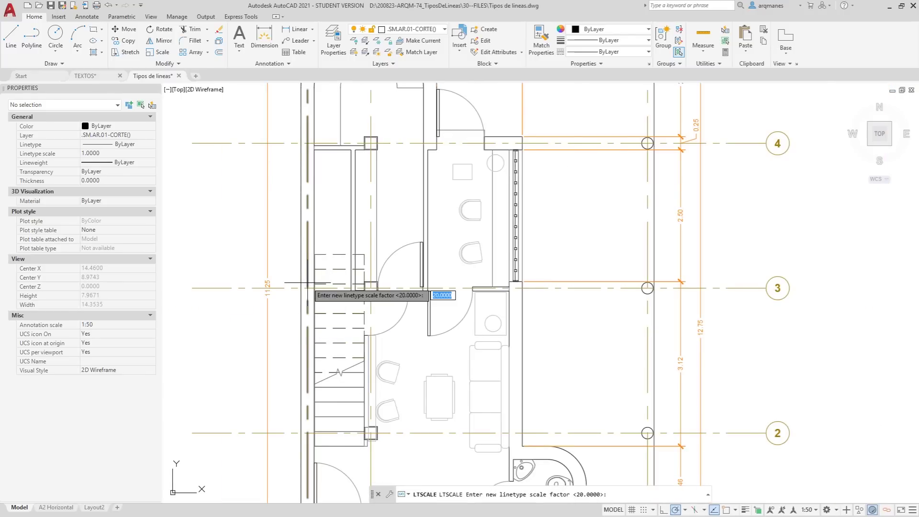
key("Return")
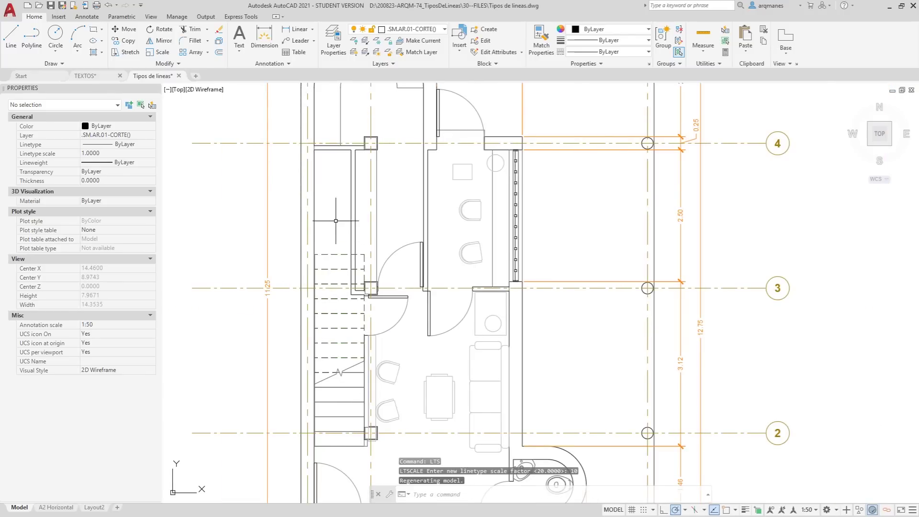
- Select gridlines 5, 4 and 3 to check them, then clear the selection
scroll(335, 220, "down", 4)
scroll(357, 151, "up", 2)
mouse_move(371, 154)
middle_mouse_down()
mouse_move(366, 149)
mouse_move(380, 209)
middle_mouse_up()
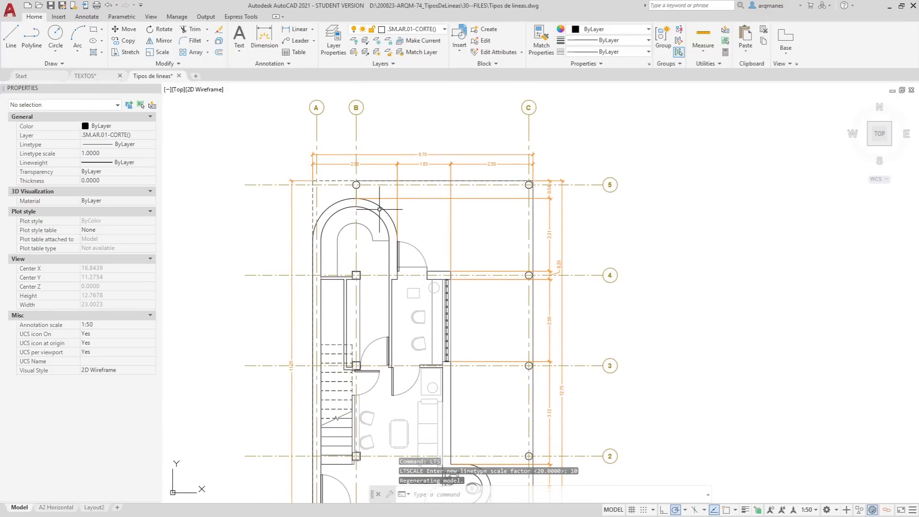
left_click(596, 191)
left_click(587, 148)
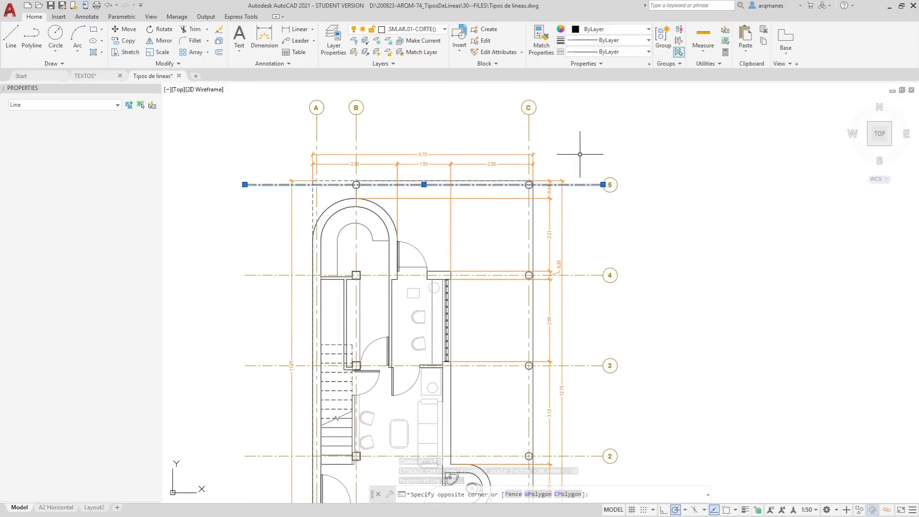
left_click(591, 294)
left_click(579, 246)
left_click(588, 383)
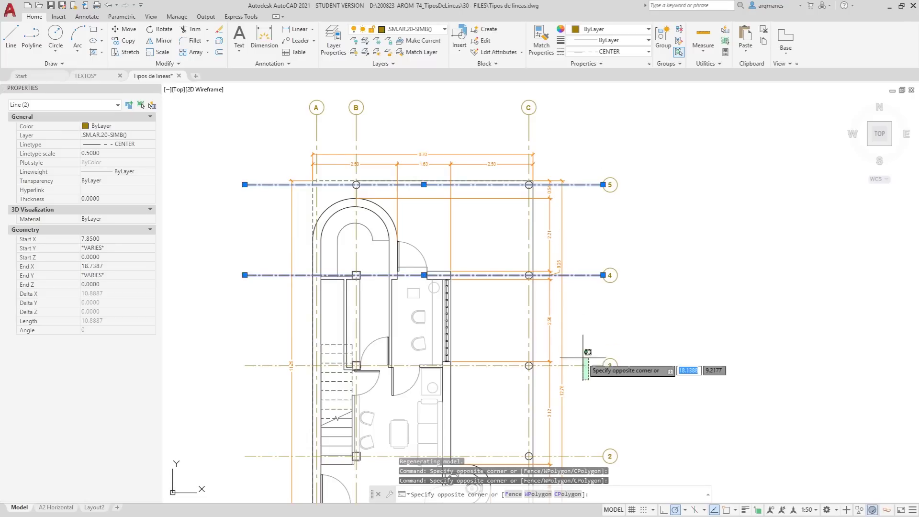
left_click(578, 330)
key("Escape")
key("Escape")
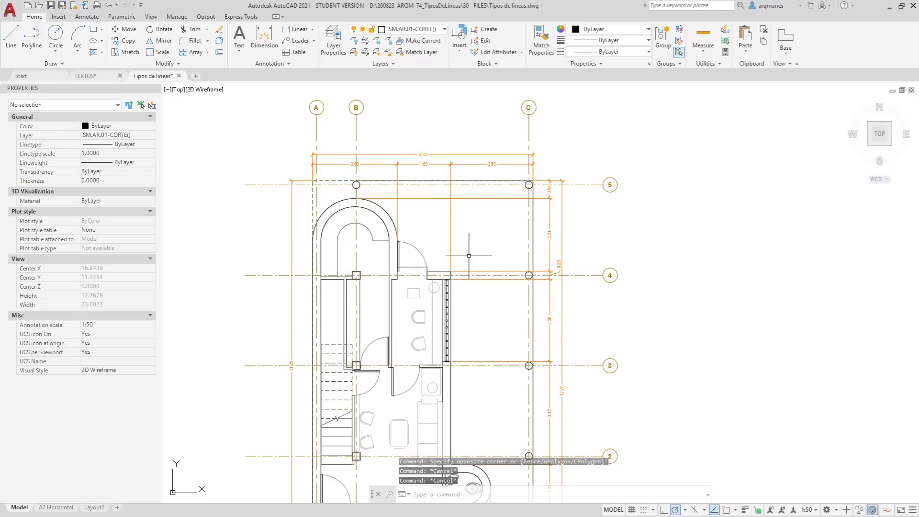
key("Escape")
- Recheck the LTSCALE value of 10 without changing it
scroll(387, 220, "down", 2)
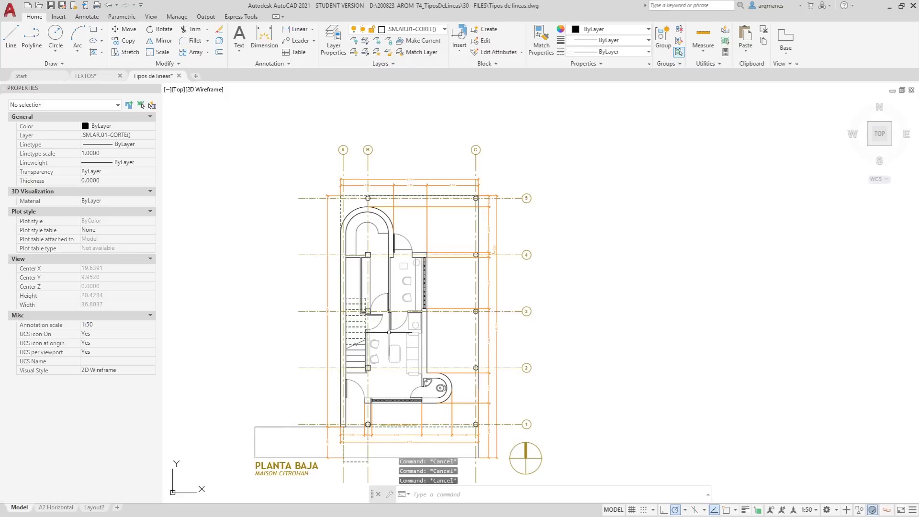
type("ltscale")
key("Return")
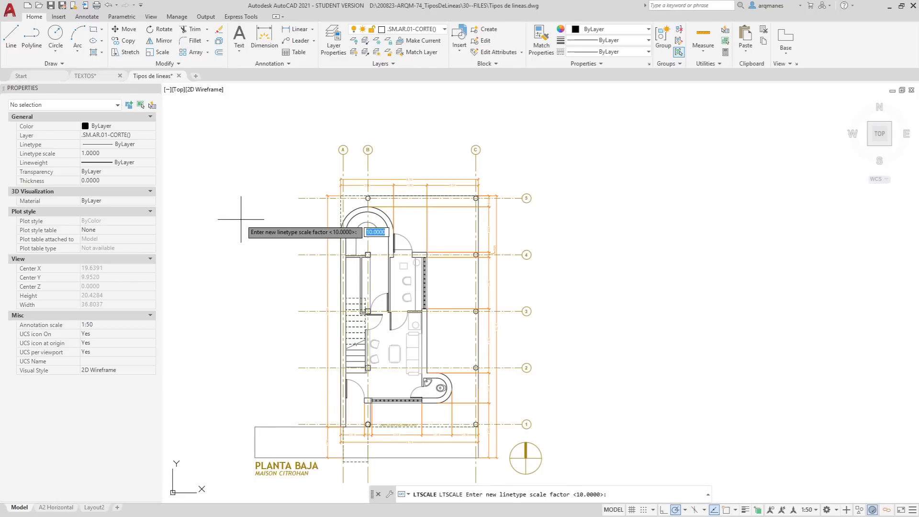
key("Escape")
key("Escape")
key("Escape")
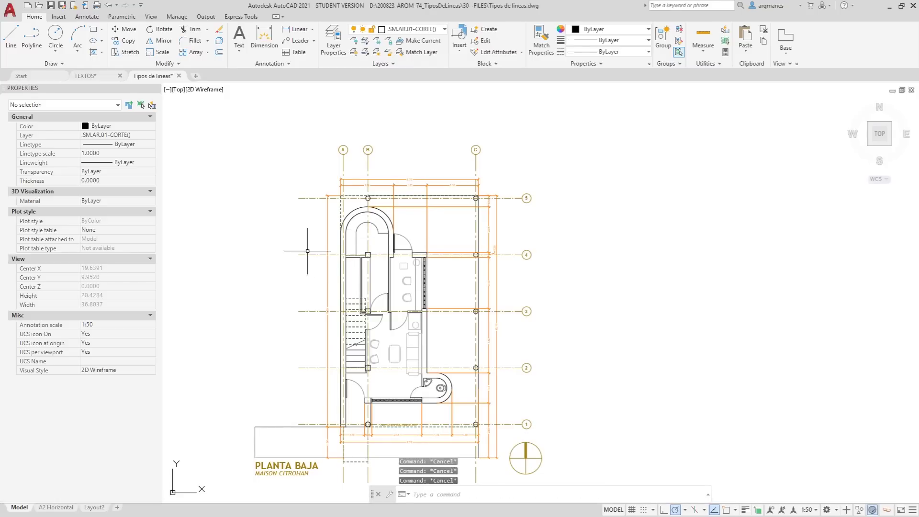
left_click(54, 507)
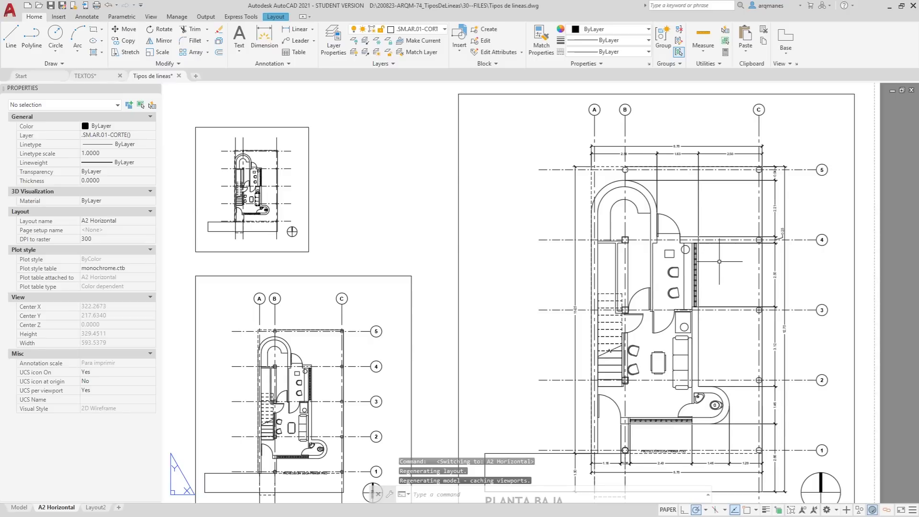
scroll(719, 262, "down", 4)
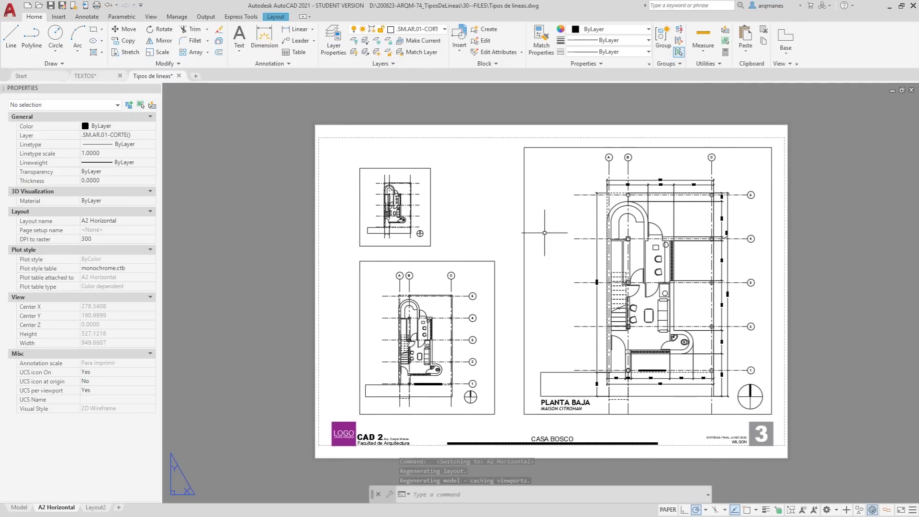
scroll(671, 211, "up", 6)
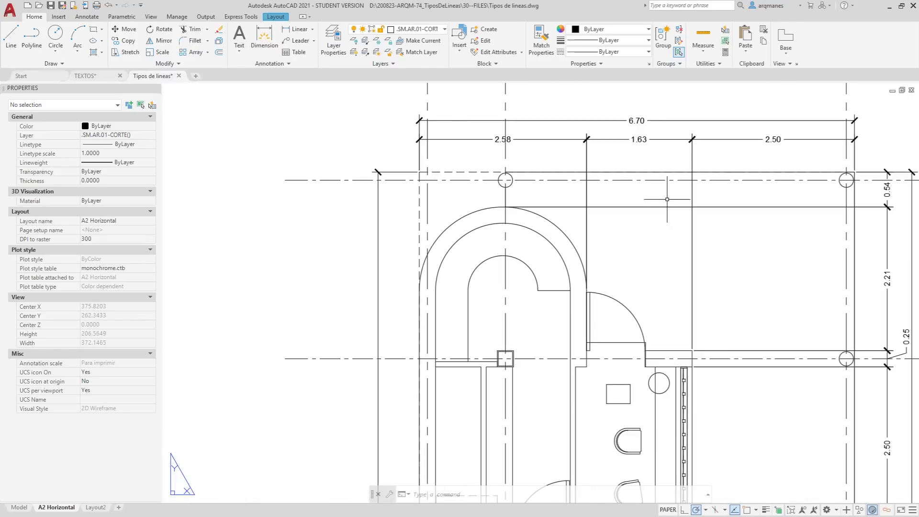
scroll(467, 231, "down", 2)
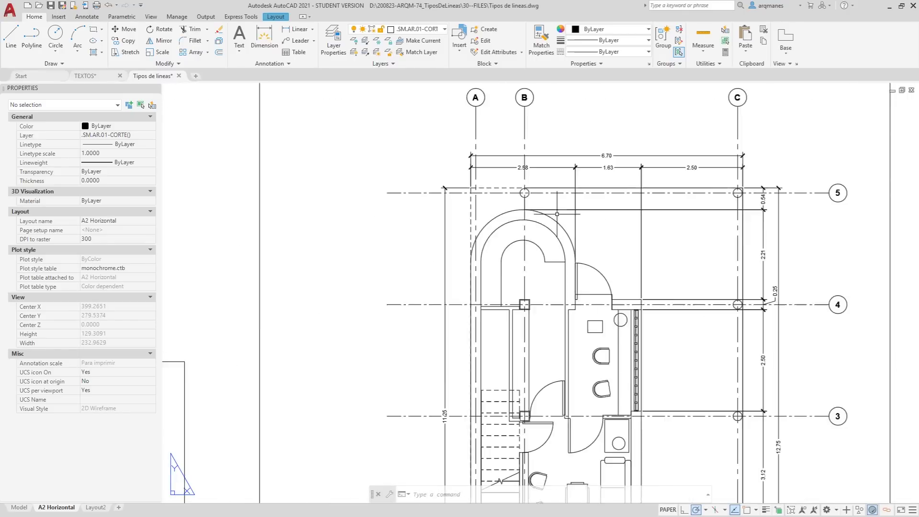
scroll(437, 300, "down", 3)
scroll(322, 358, "up", 4)
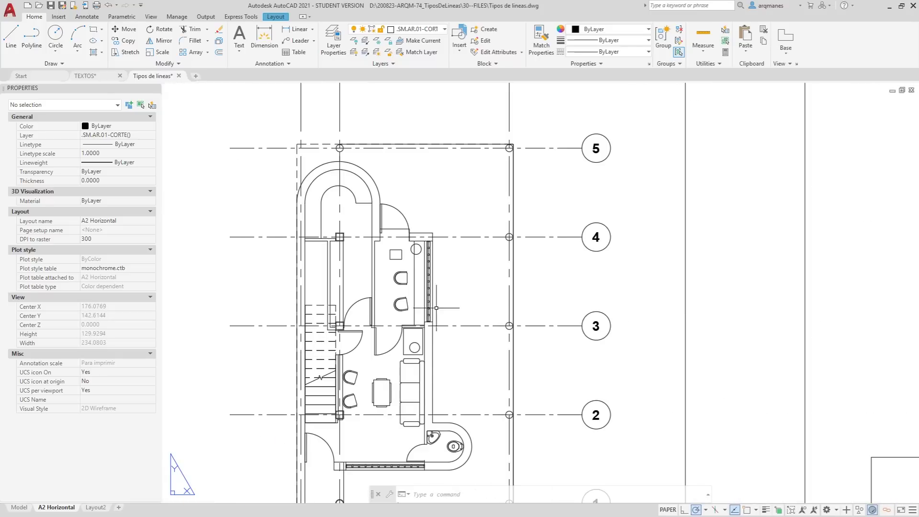
scroll(415, 400, "down", 3)
scroll(415, 400, "down", 2)
scroll(364, 252, "up", 5)
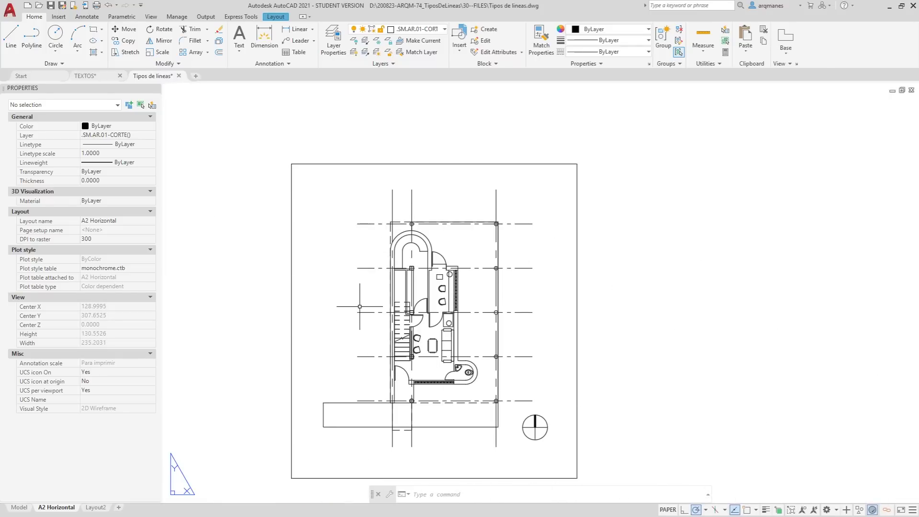
scroll(360, 306, "down", 3)
scroll(349, 290, "up", 2)
middle_click_drag(429, 318, 374, 243)
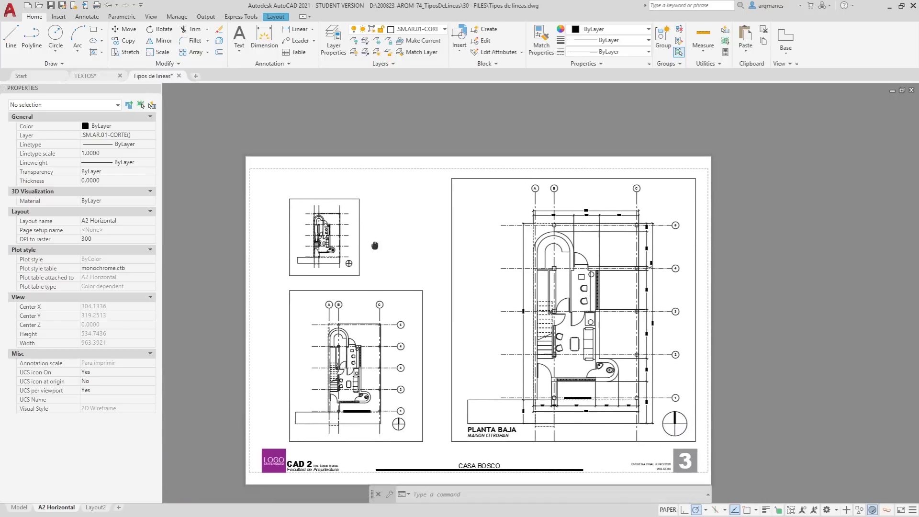
left_click(19, 508)
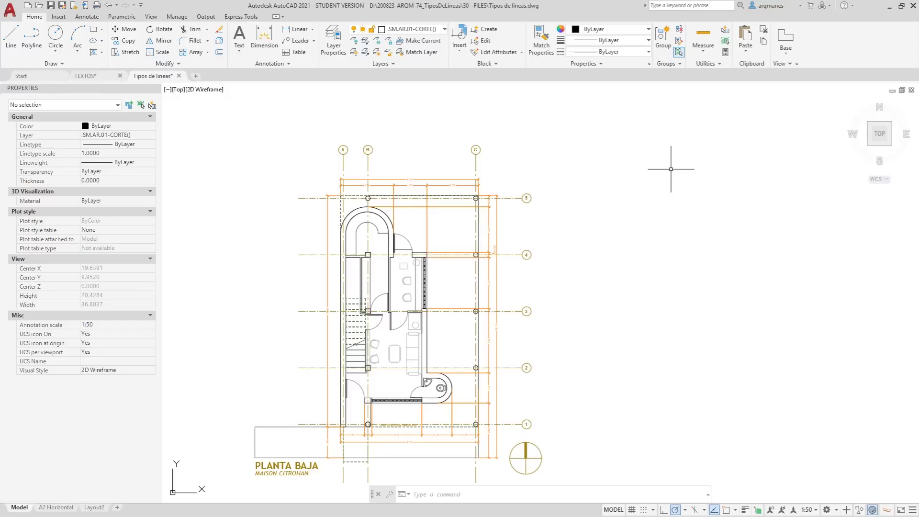
- Open the TEMPLATE DE PRUEBA.dwt drawing template
left_click(14, 10)
mouse_move(33, 82)
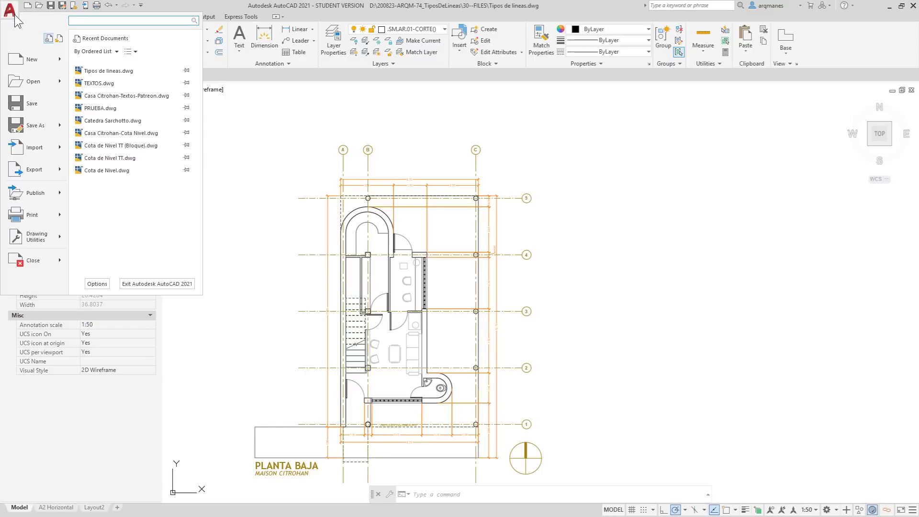
left_click(35, 82)
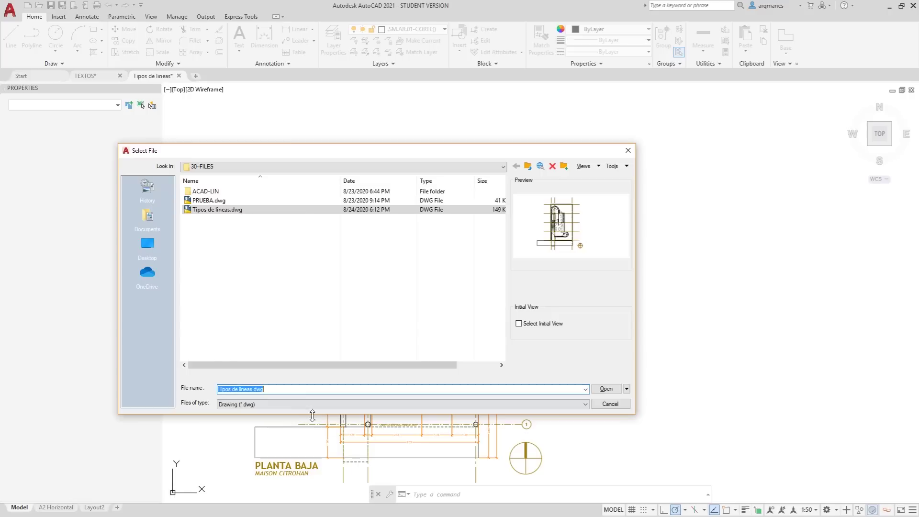
left_click(294, 406)
left_click(259, 430)
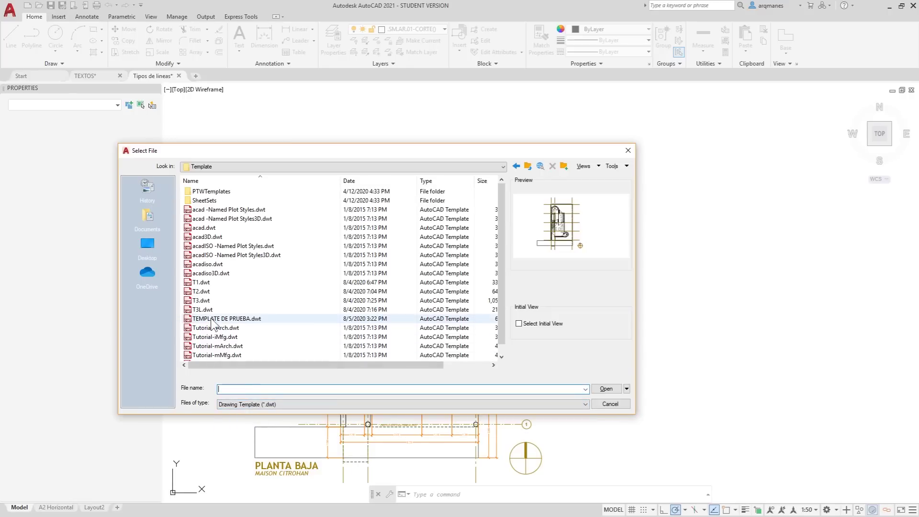
left_click(221, 319)
key("Return")
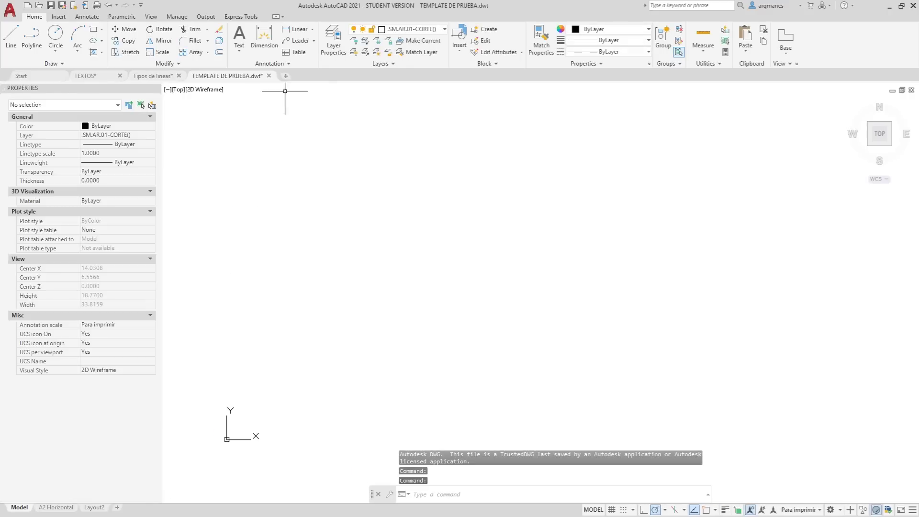
- Set the template's global linetype scale to 10
left_click(444, 29)
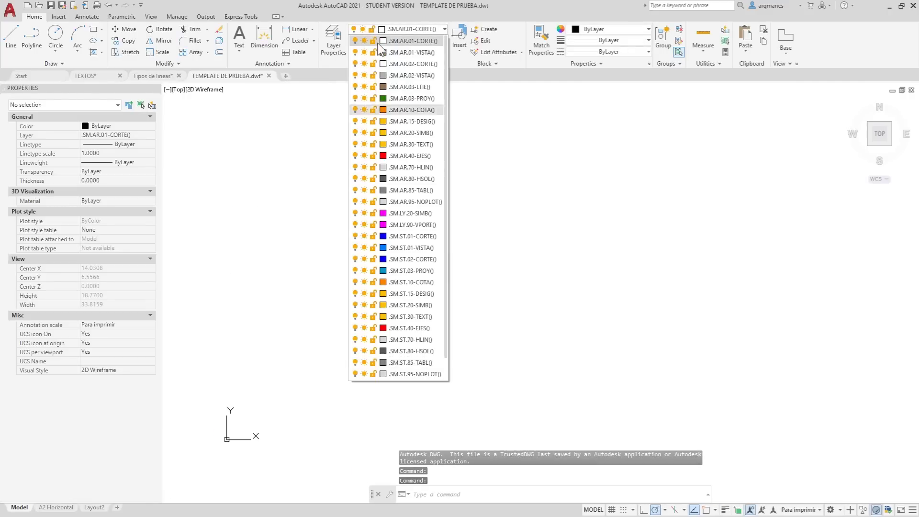
left_click(505, 234)
key("Escape")
key("Escape")
key("Escape")
type("ltscale")
key("Return")
type("10")
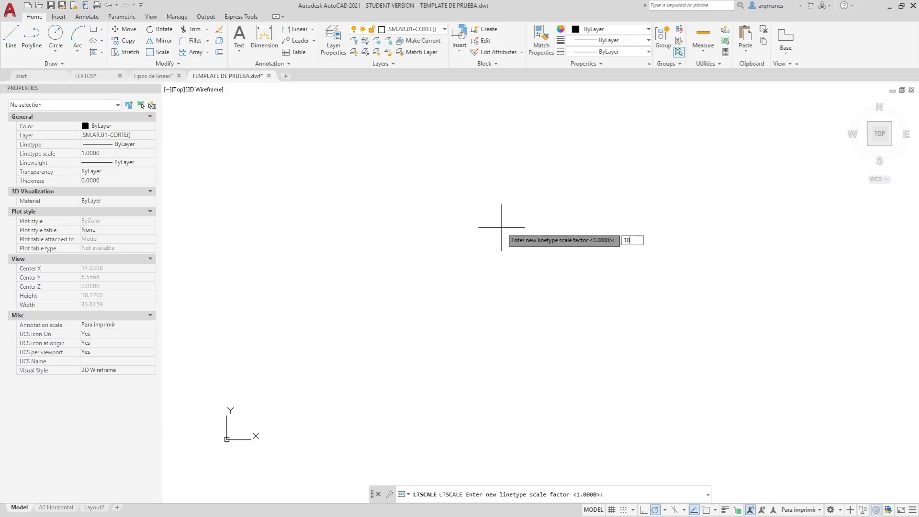
key("Return")
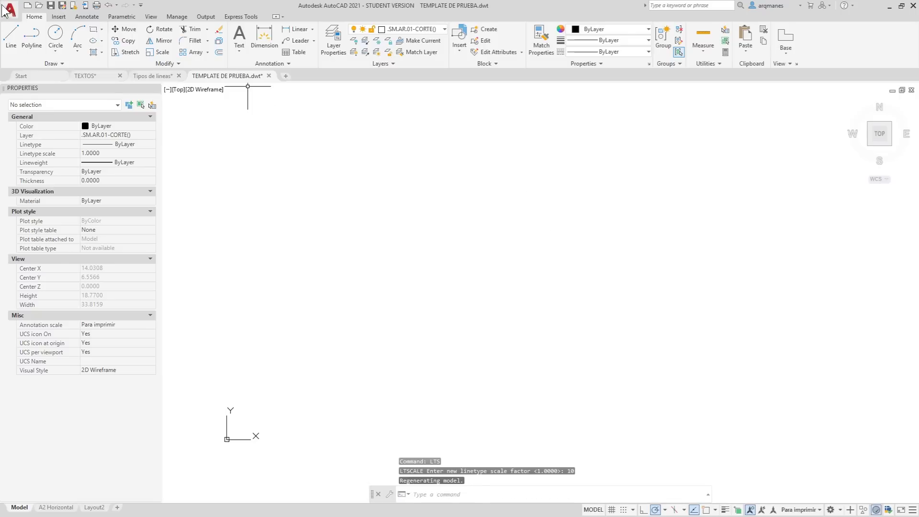
- Save over TEMPLATE DE PRUEBA.dwt as a drawing template, replacing it, and close it
left_click(10, 10)
mouse_move(34, 125)
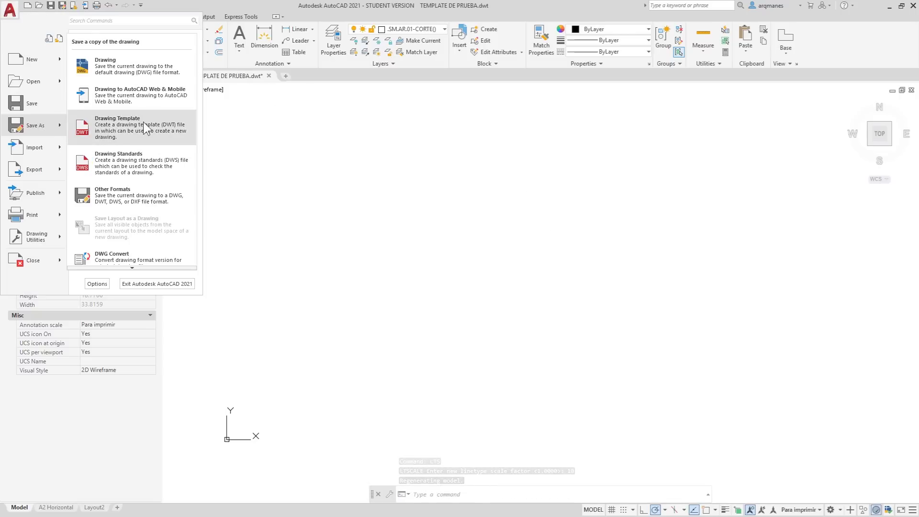
left_click(118, 132)
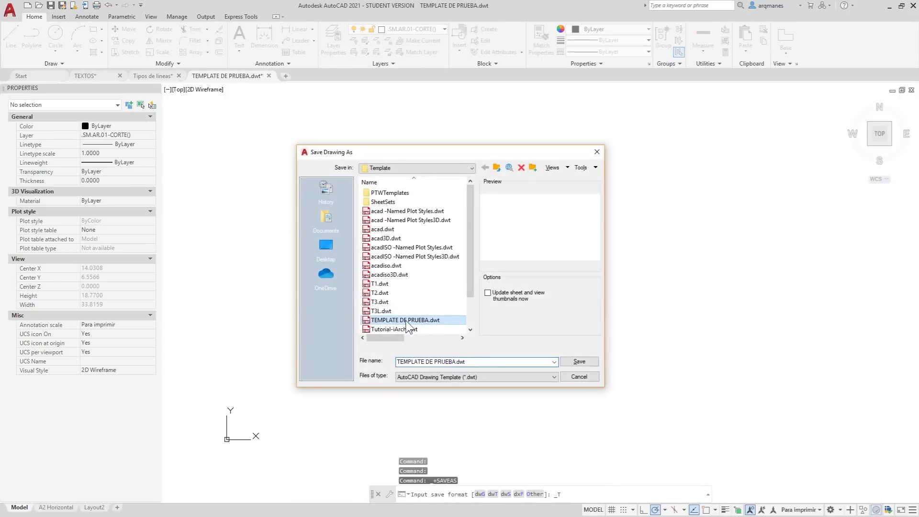
left_click(578, 363)
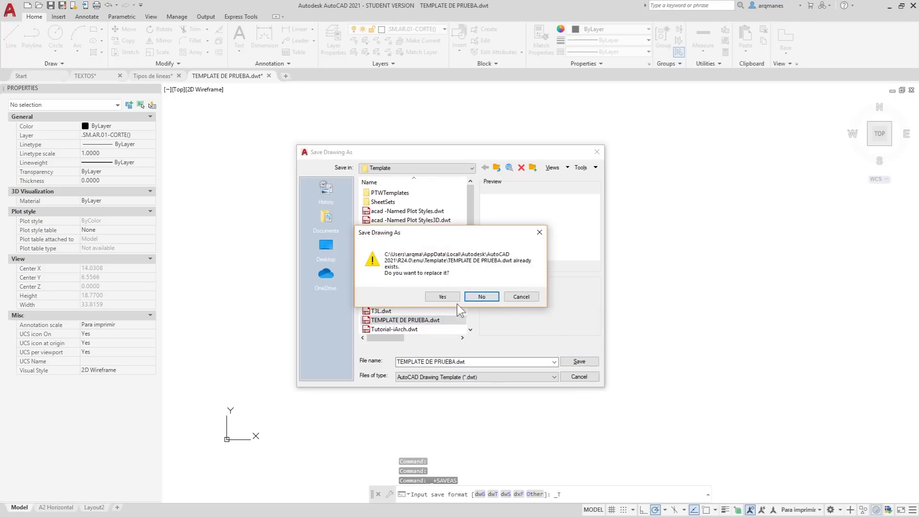
left_click(443, 297)
left_click(190, 99)
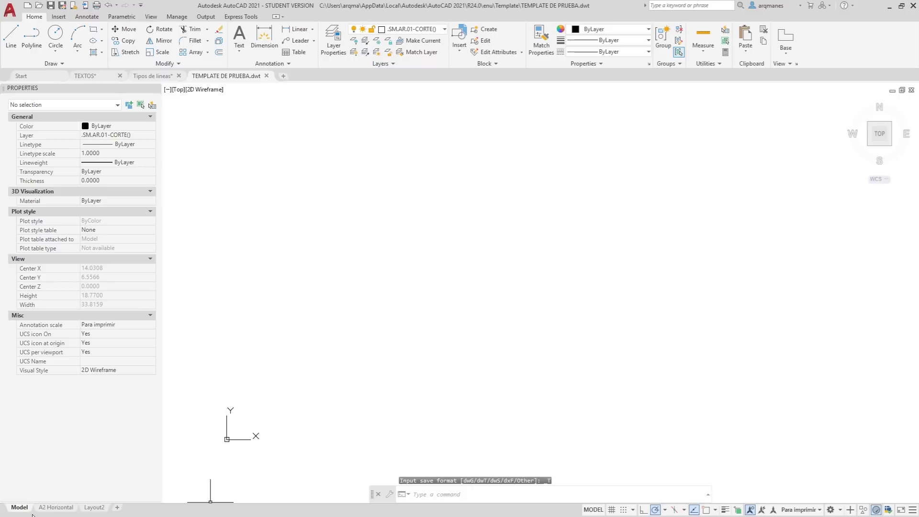
left_click(267, 76)
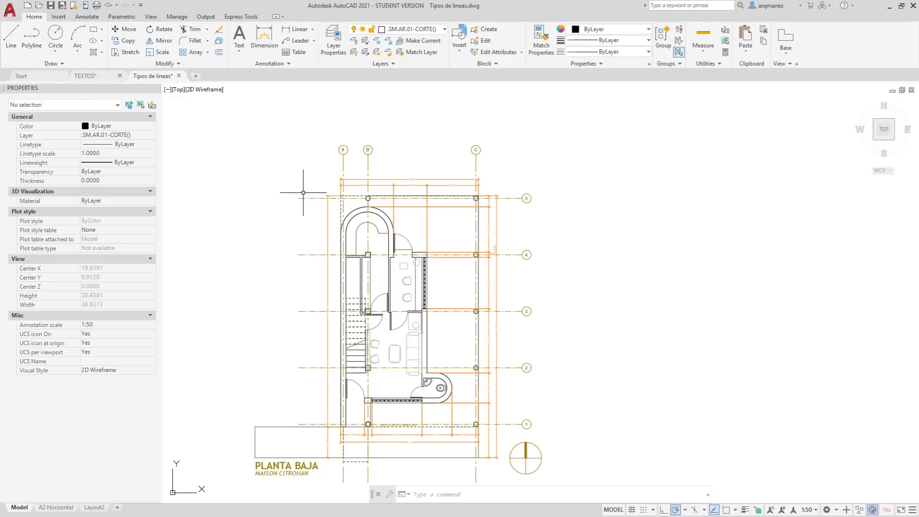
- Select all 822 objects of the Tipos de lineas floor plan and copy them
scroll(351, 170, "down", 2)
left_click(550, 359)
left_click(263, 117)
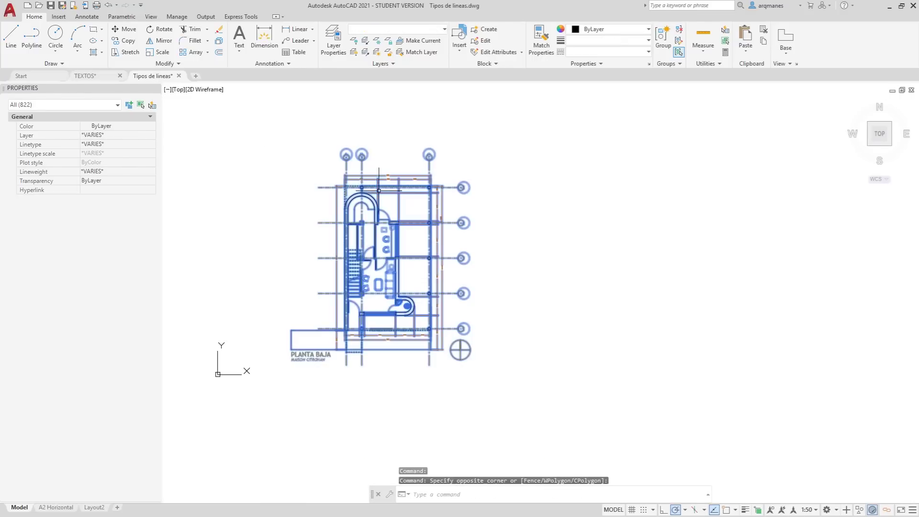
right_click(392, 186)
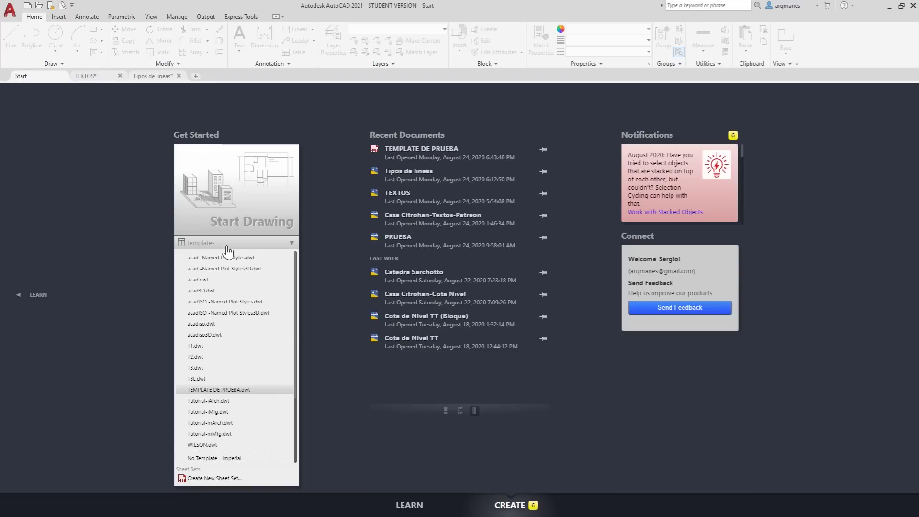
- Start a test drawing from acadiso.dwt, set annotation scale 1:50 and regenerate
left_click(205, 324)
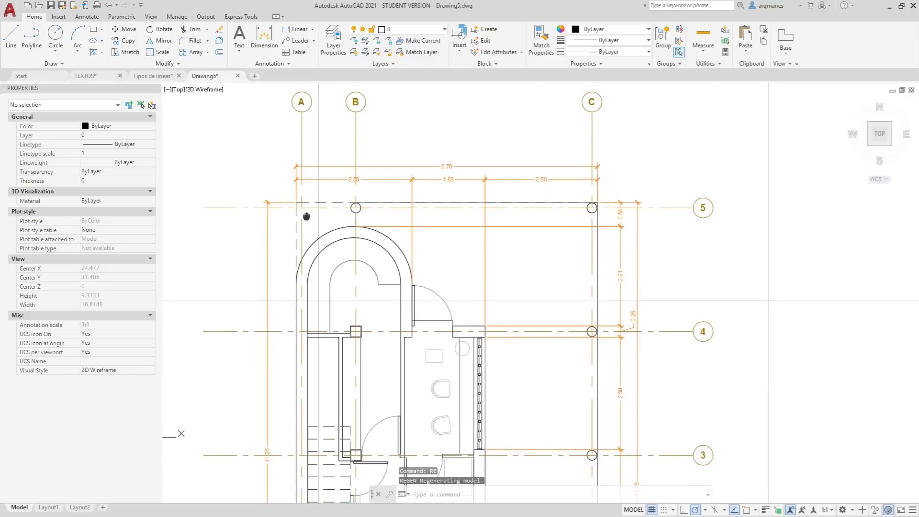
middle_click_drag(307, 216, 306, 216)
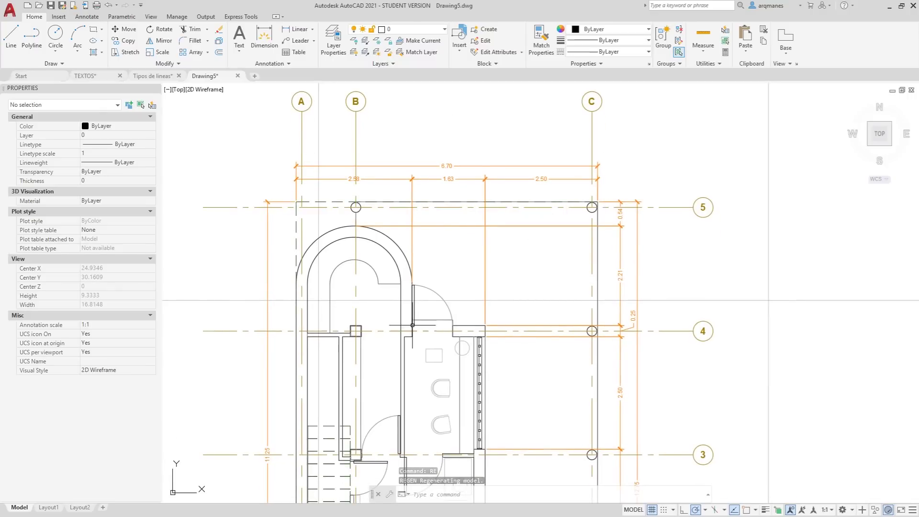
left_click(832, 510)
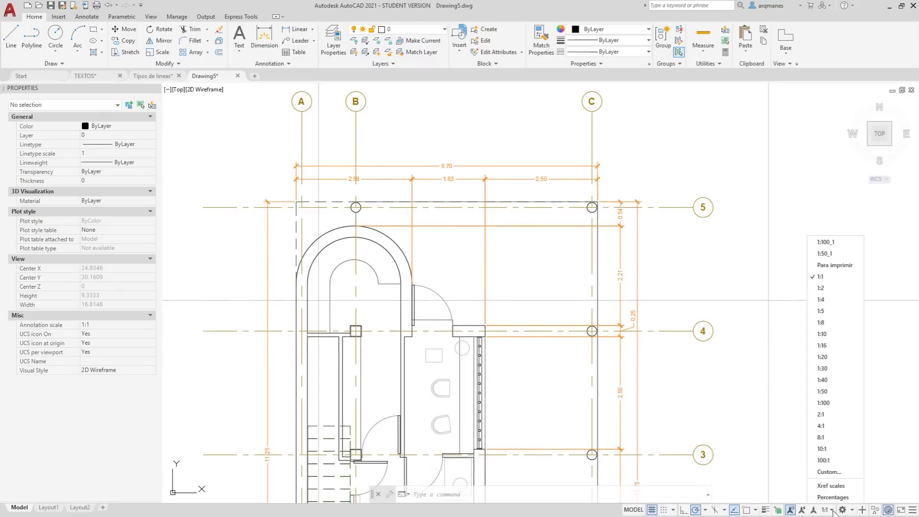
left_click(832, 392)
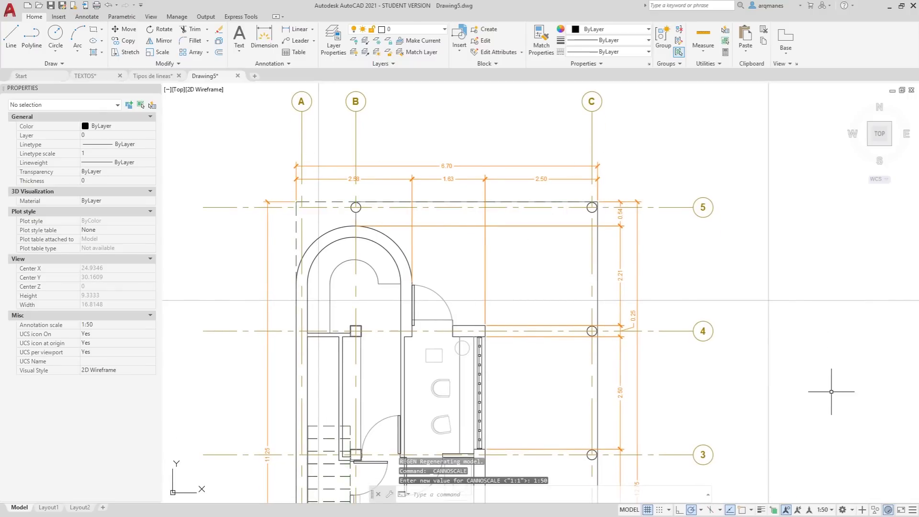
type("re")
key("Return")
- Close the test drawing and show the Start page's template list
scroll(357, 201, "up", 8)
scroll(422, 249, "up", 5)
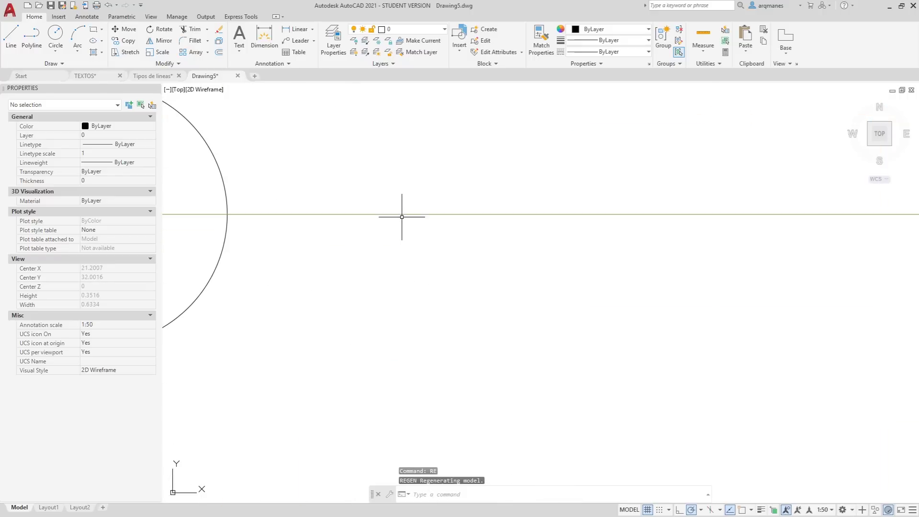
scroll(388, 225, "down", 10)
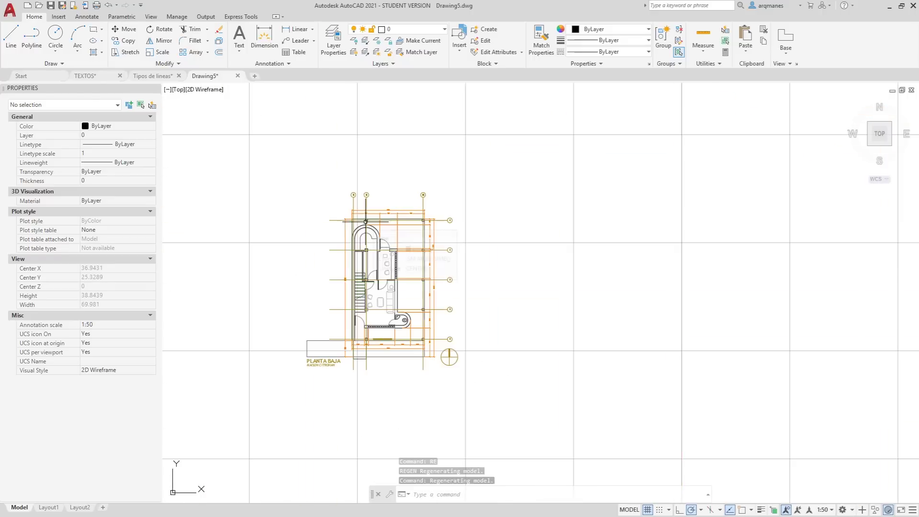
left_click(43, 77)
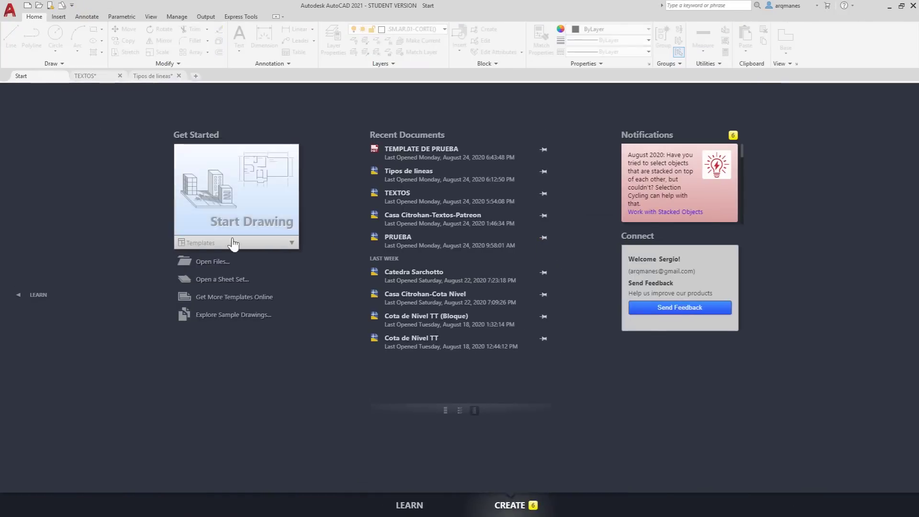
left_click(231, 244)
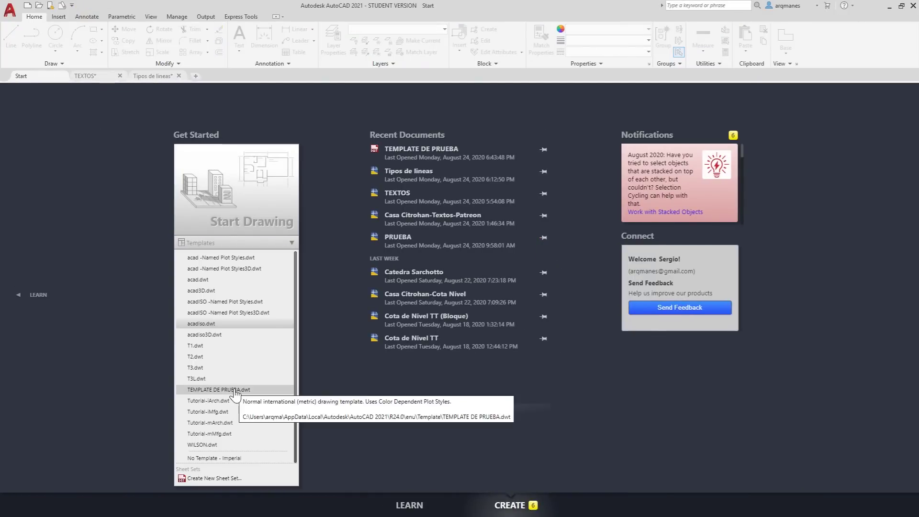
- Start a new drawing from TEMPLATE DE PRUEBA.dwt and confirm its linetype scale is 10
left_click(235, 390)
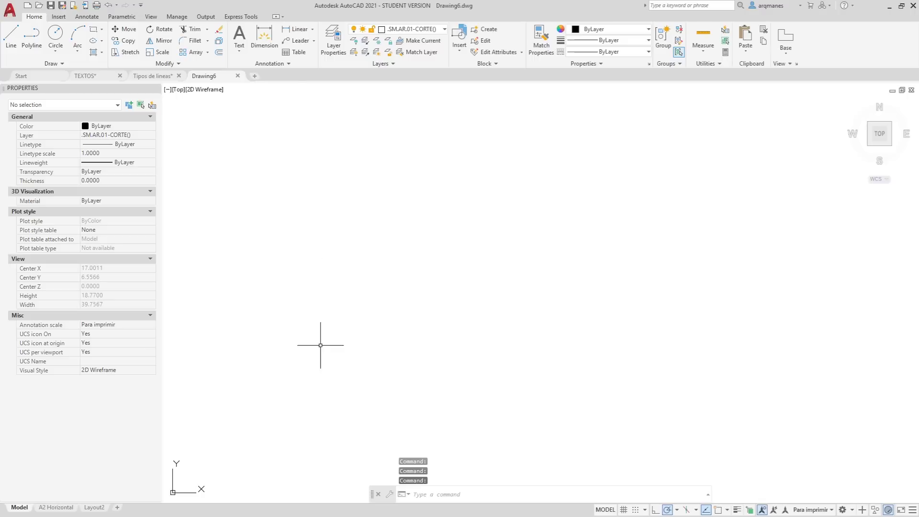
type("ltscale")
key("Return")
key("Escape")
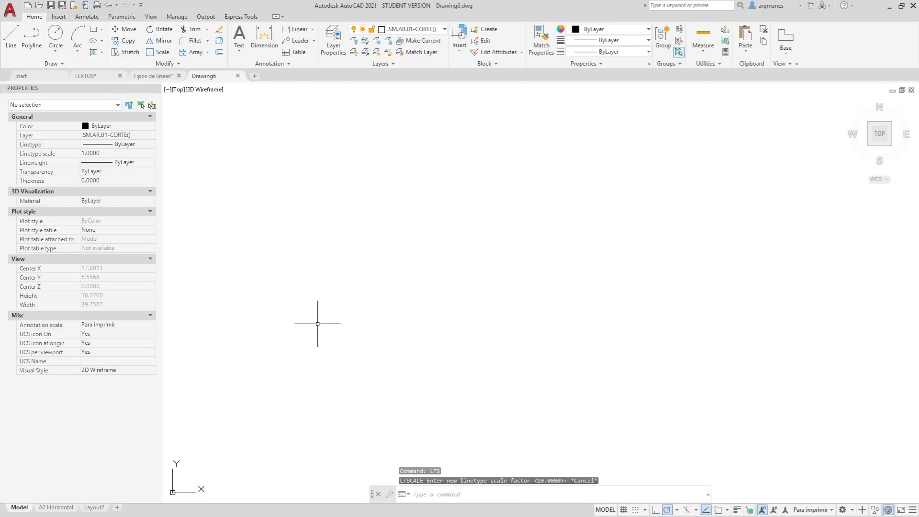
key("Escape")
key("Escape")
- Paste the copied PLANTA BAJA floor plan at an insertion point and view grid bubbles A, B, C
key("ctrl+v")
scroll(308, 297, "down", 2)
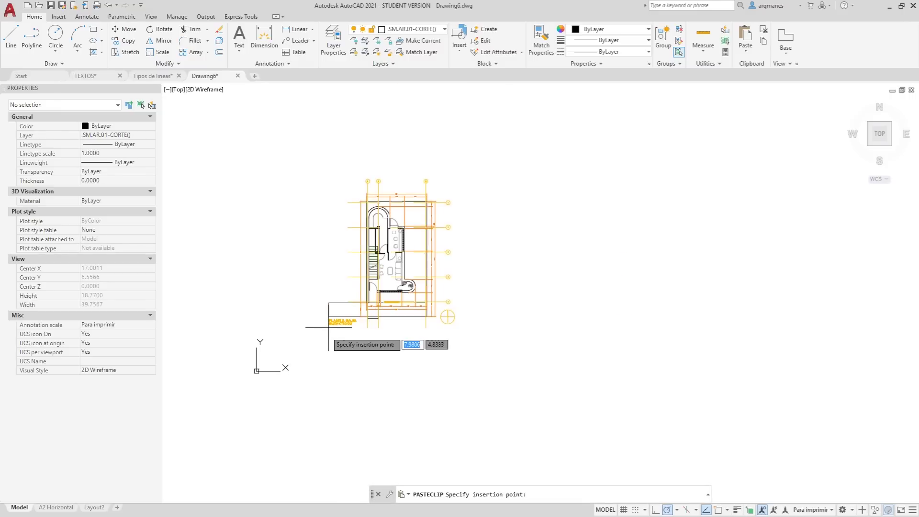
scroll(328, 285, "up", 2)
left_click(328, 285)
middle_click_drag(381, 170, 376, 221)
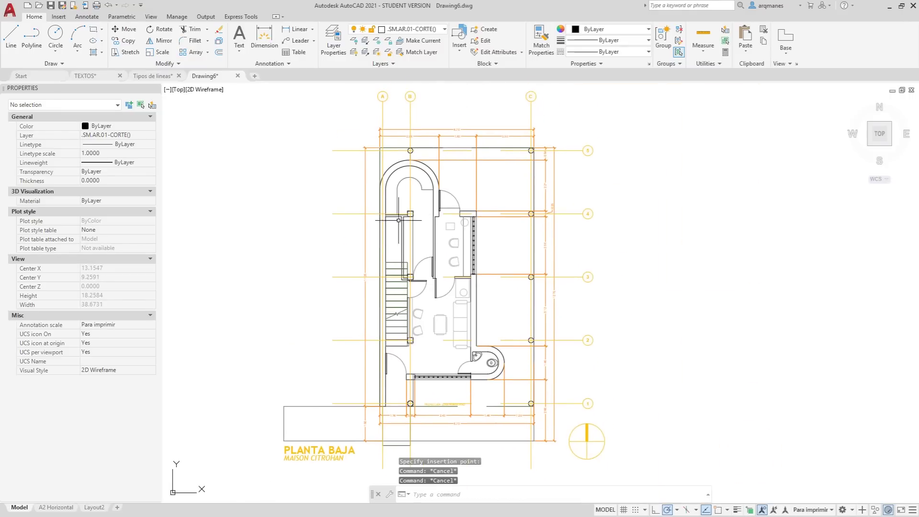
- Set the annotation scale to 1:50 and regenerate the drawing
left_click(831, 510)
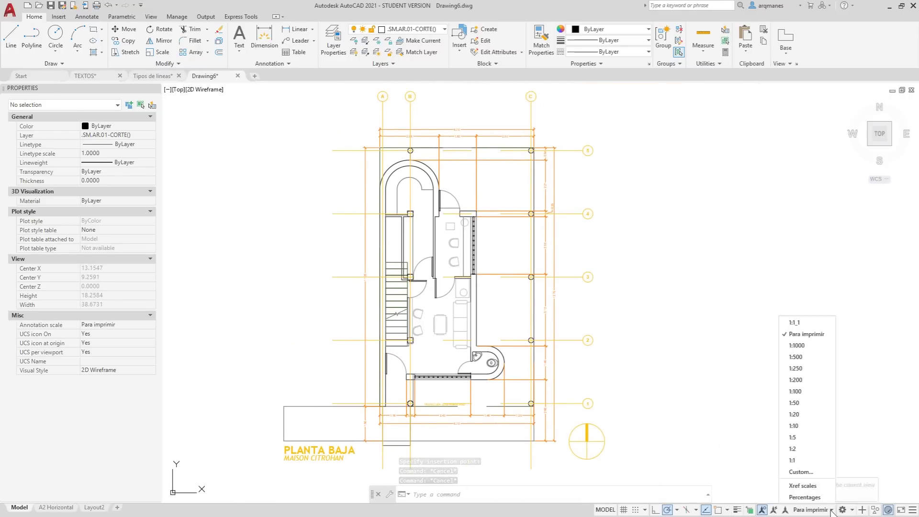
left_click(827, 408)
type("re")
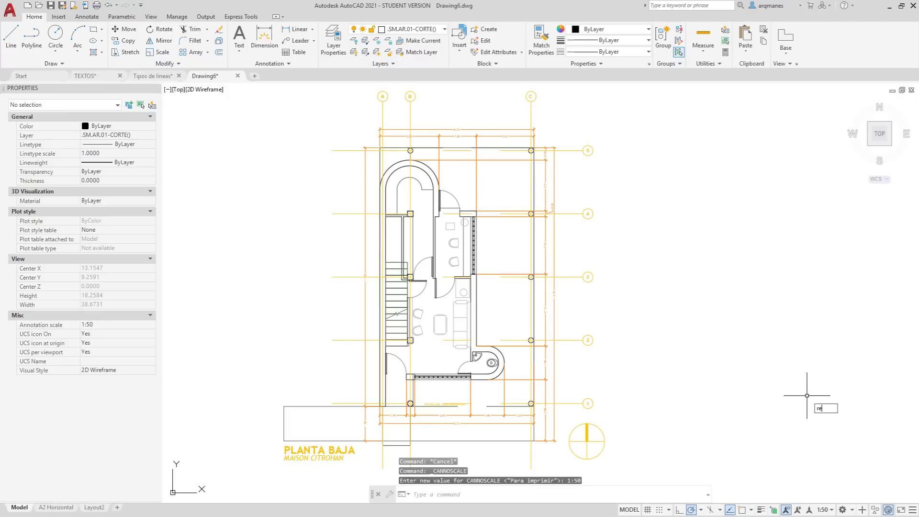
key("Return")
scroll(474, 200, "up", 4)
scroll(476, 200, "down", 2)
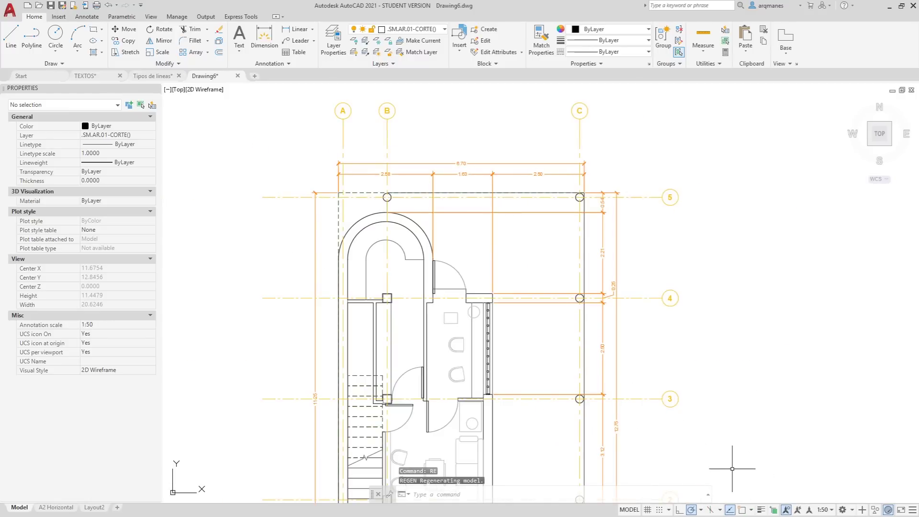
- Change the annotation scale to 1:100, regenerate, and view the PLANTA BAJA title
left_click(832, 509)
left_click(827, 416)
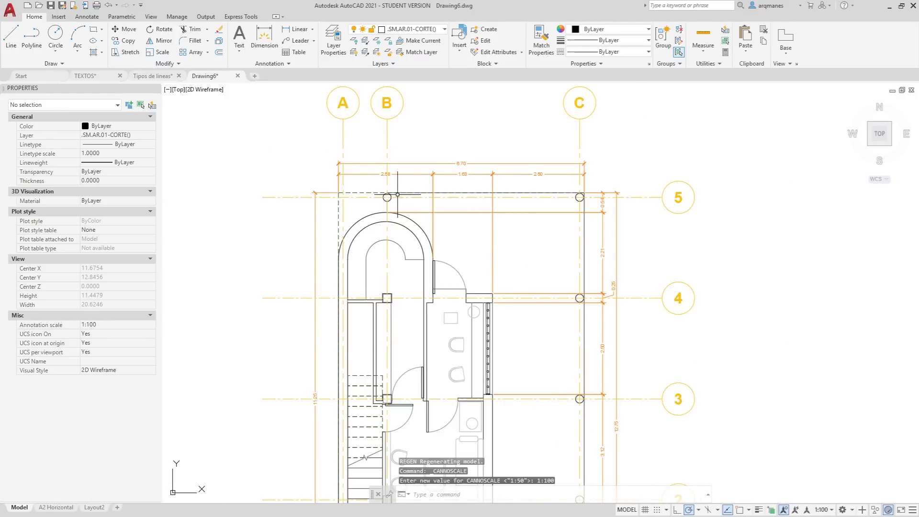
type("re")
key("Return")
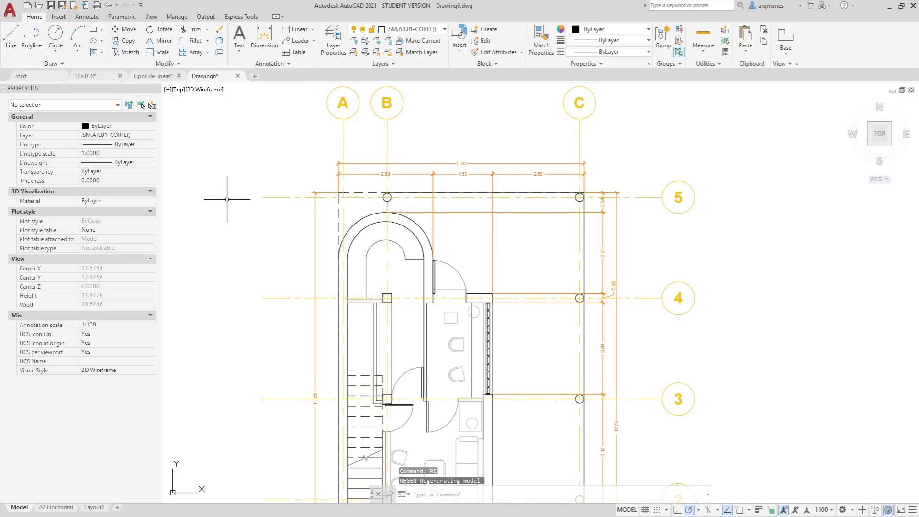
scroll(348, 172, "down", 2)
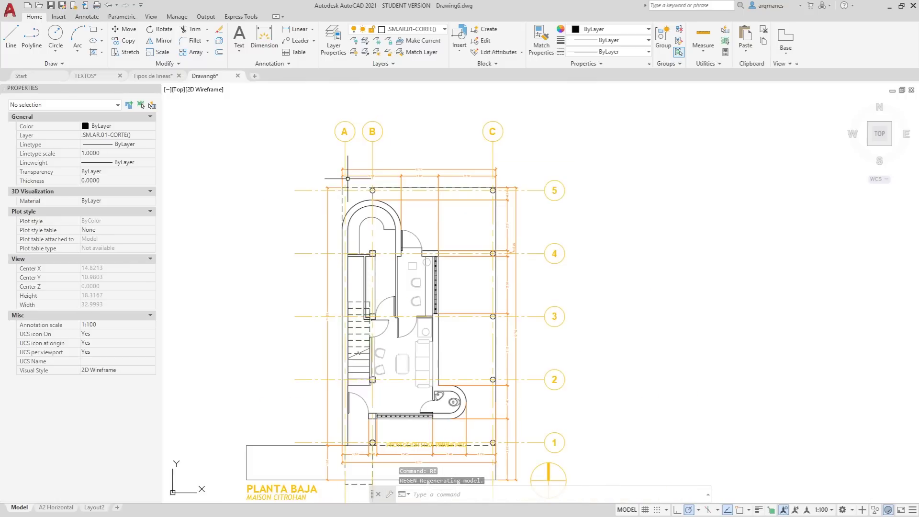
middle_click_drag(360, 199, 389, 177)
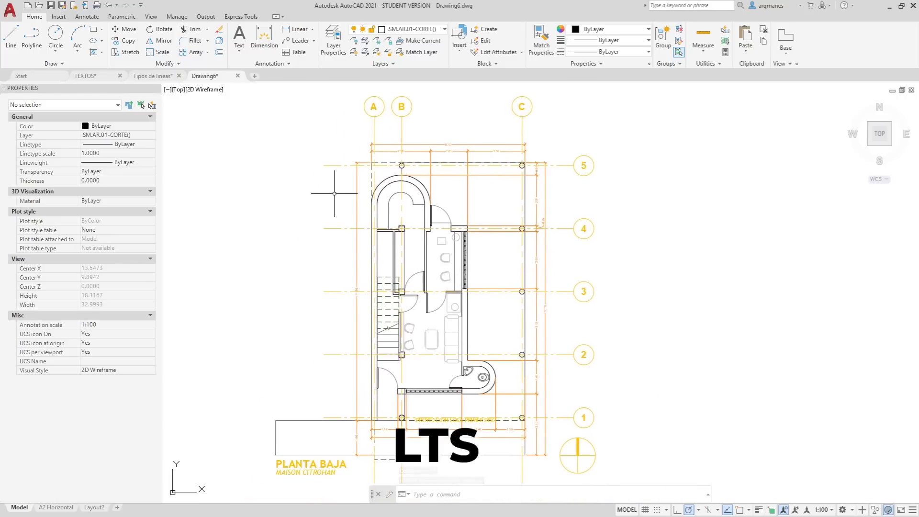
left_click(154, 76)
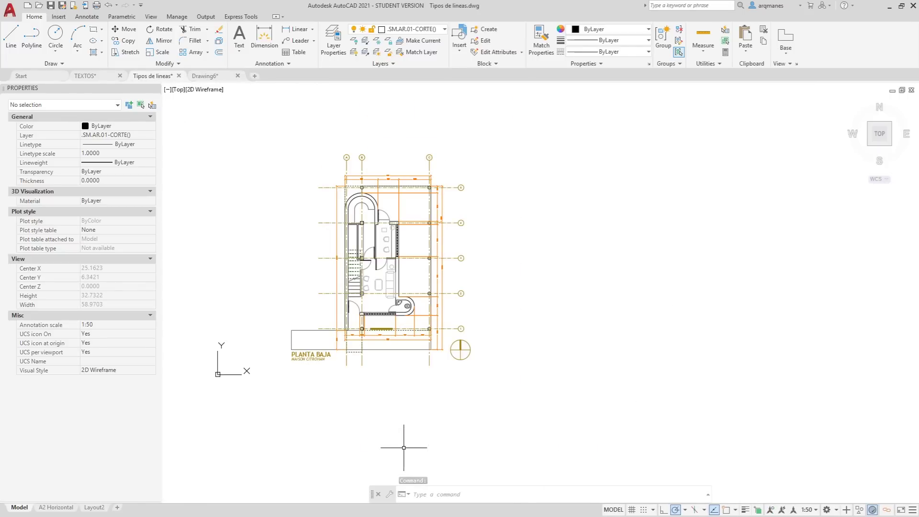
scroll(307, 348, "up", 3)
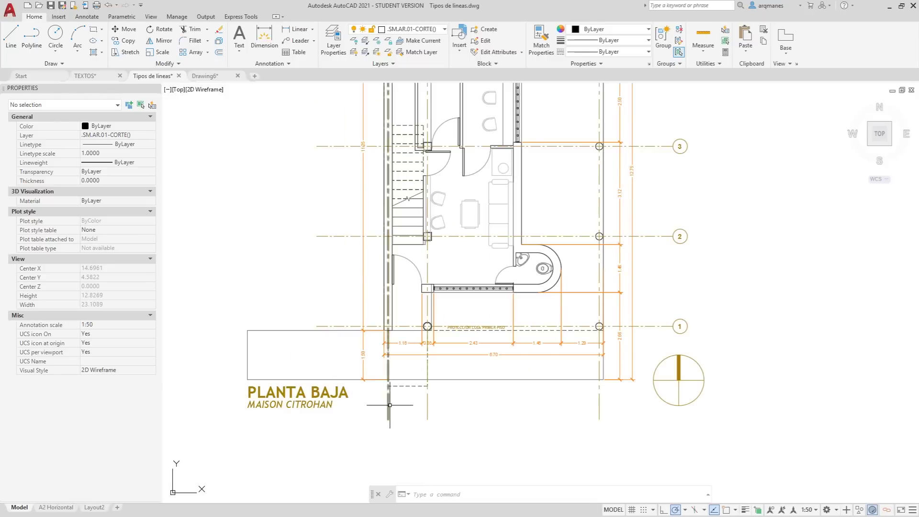
scroll(364, 378, "up", 3)
scroll(411, 381, "up", 4)
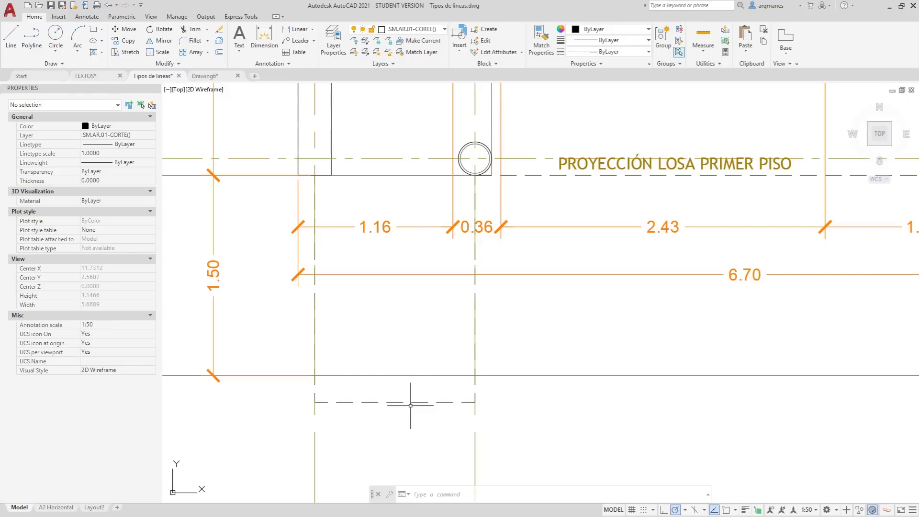
left_click(427, 435)
left_click(330, 397)
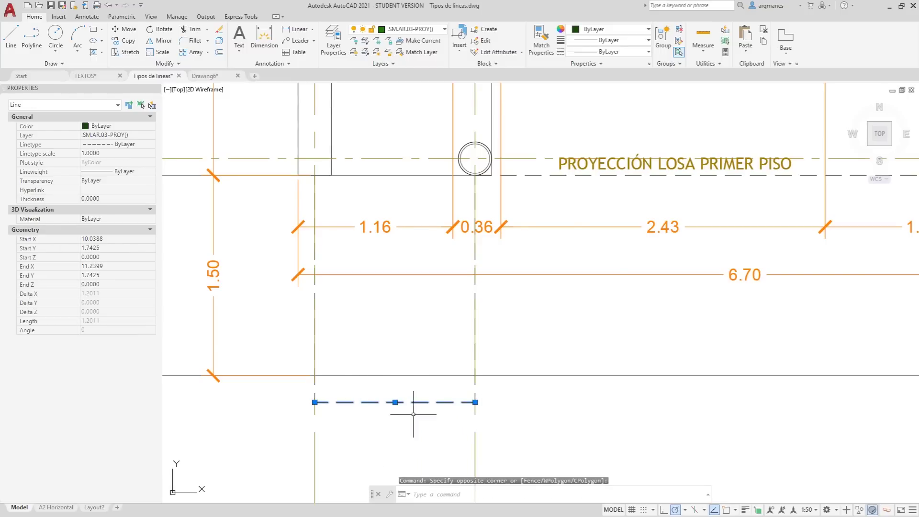
left_click(122, 154)
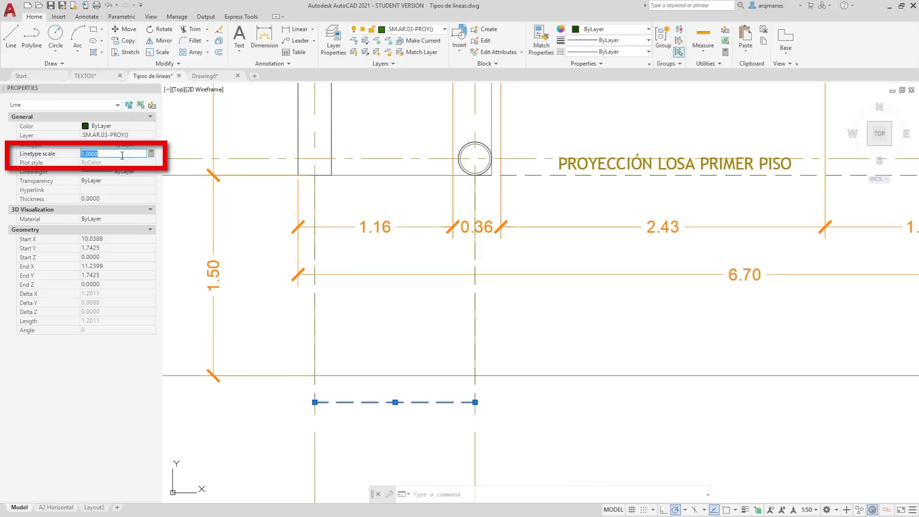
type("0.3")
key("Return")
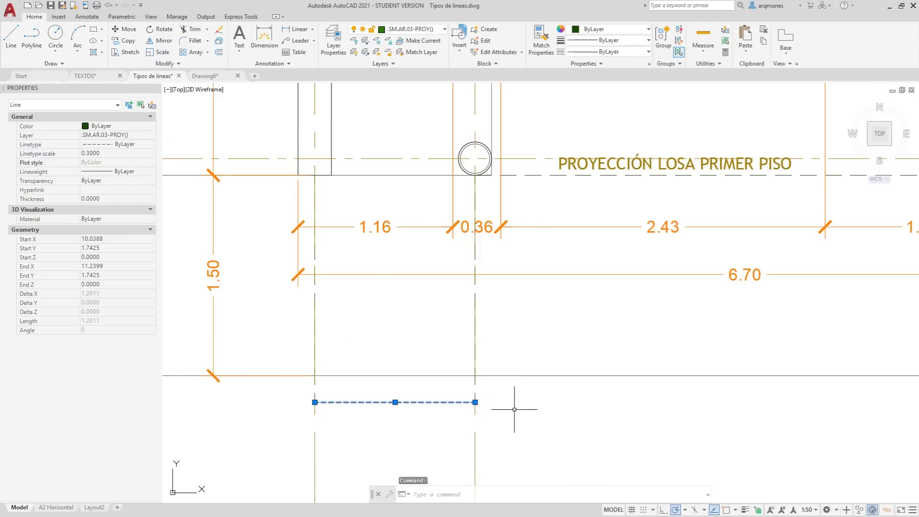
key("Escape")
key("Escape")
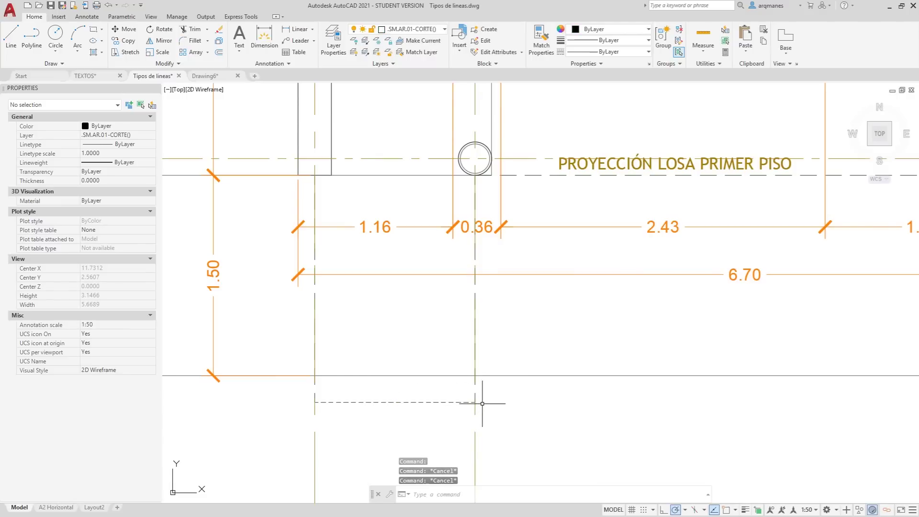
left_click_drag(419, 407, 401, 390)
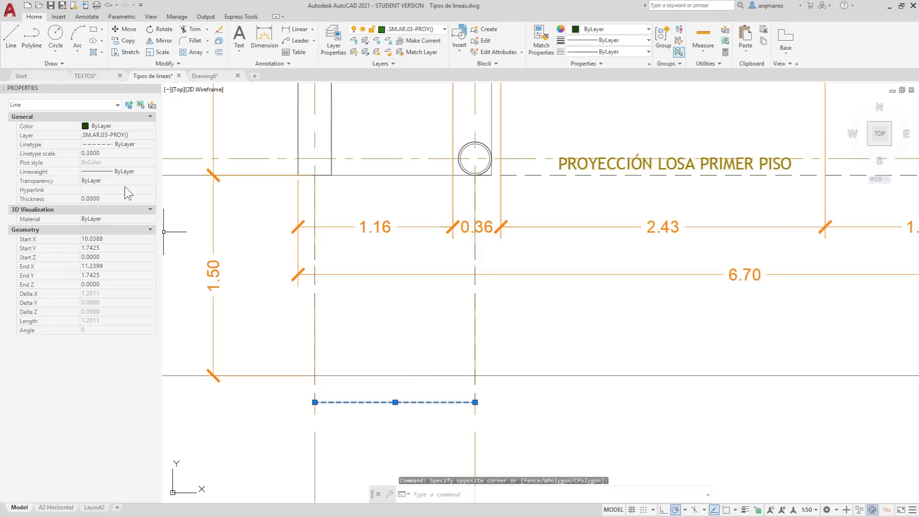
left_click(105, 153)
type("1")
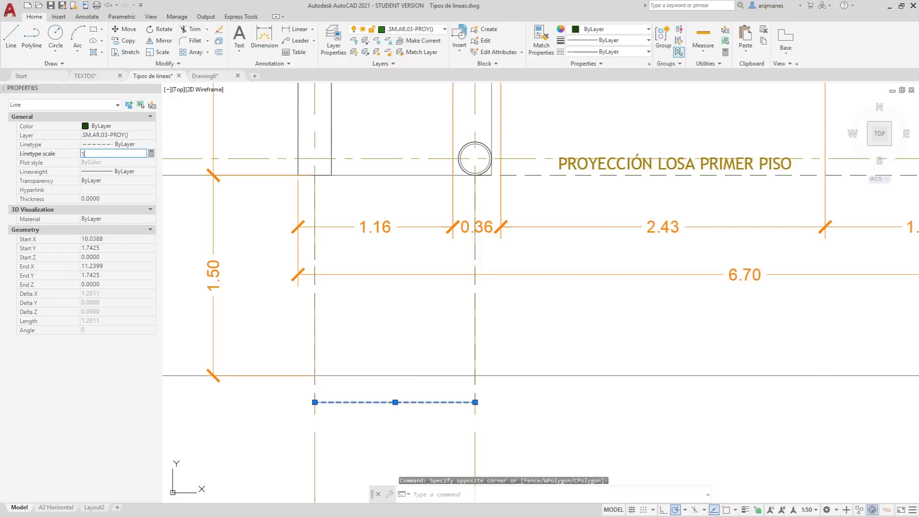
key("Return")
key("Escape")
key("Escape")
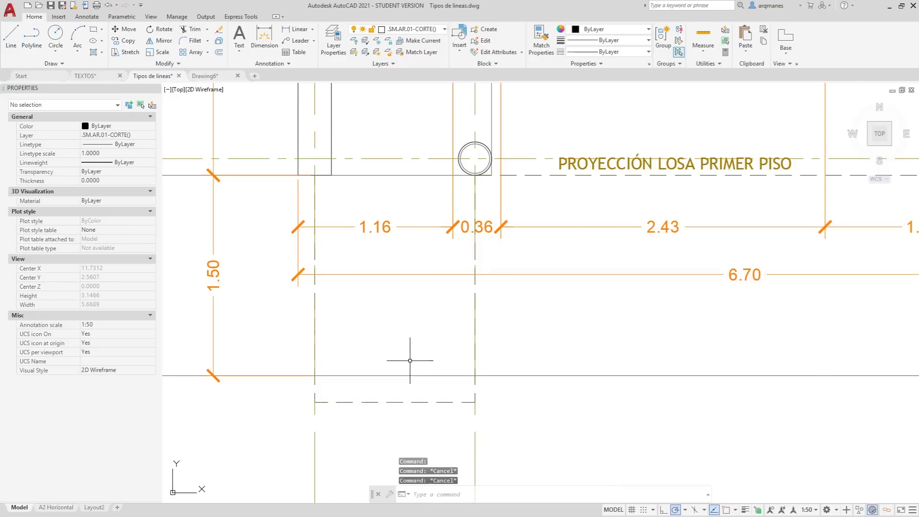
key("Escape")
scroll(388, 332, "down", 6)
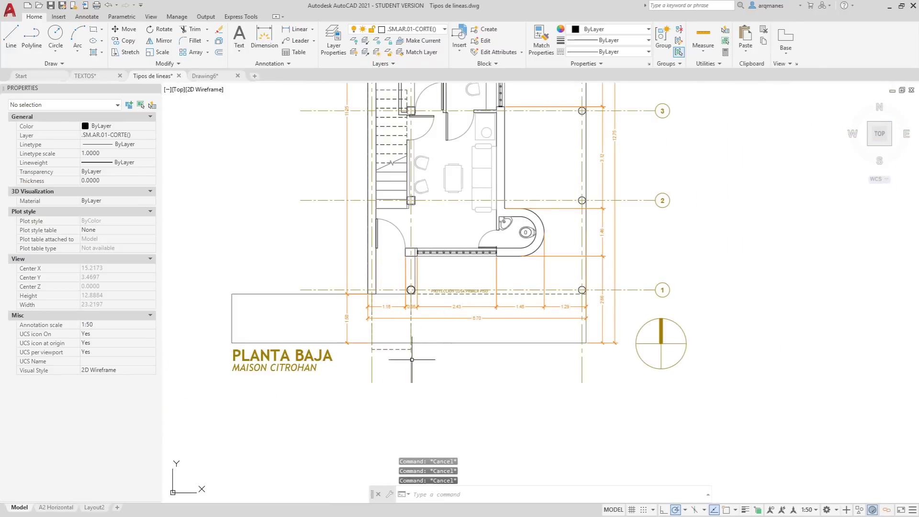
- Crossing-select the five horizontal grid axes 1 to 5
middle_click_drag(479, 285, 402, 417)
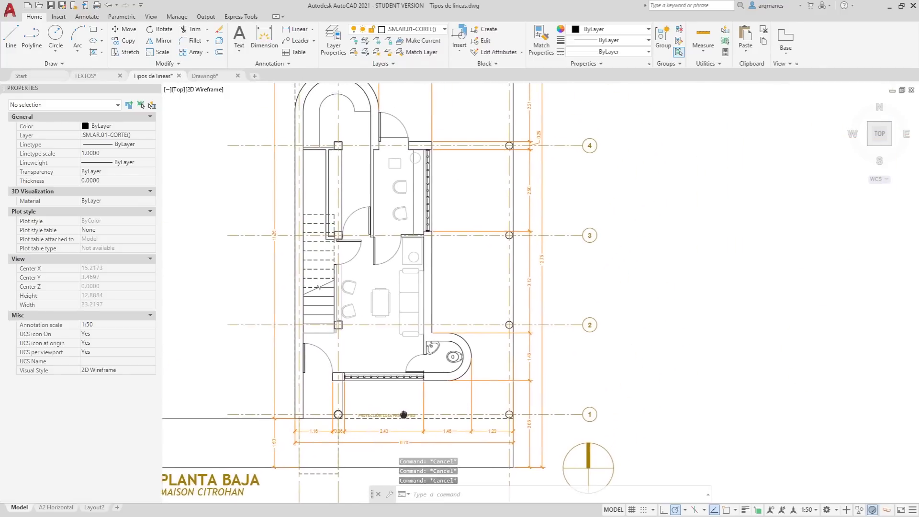
scroll(431, 312, "down", 2)
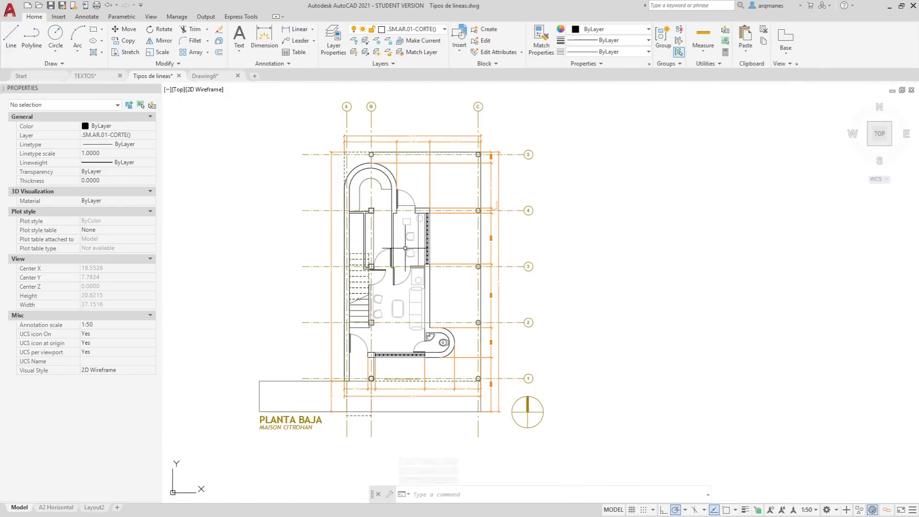
middle_click_drag(384, 197, 405, 205)
middle_click_drag(175, 224, 137, 231)
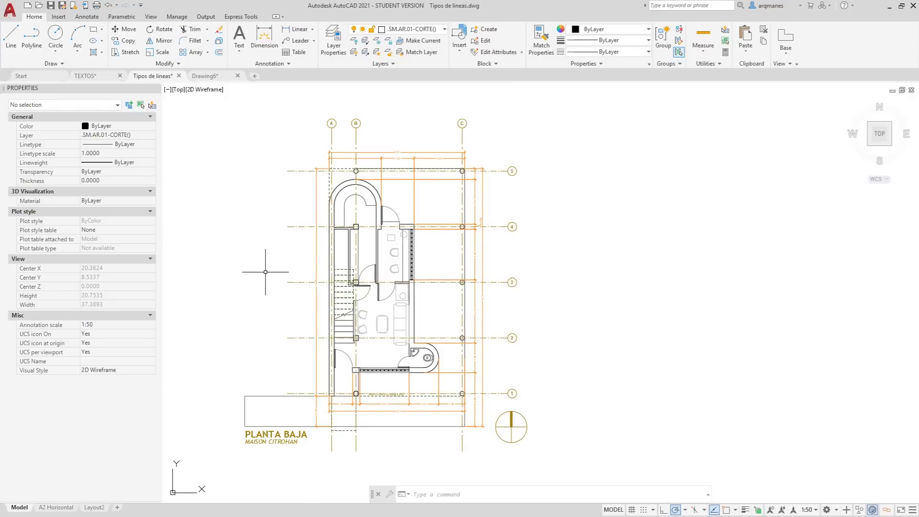
left_click(498, 393)
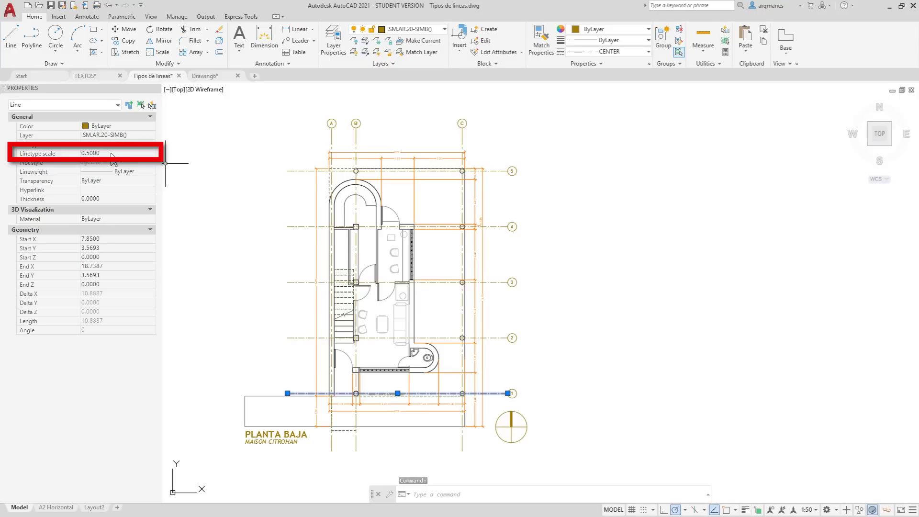
left_click(506, 400)
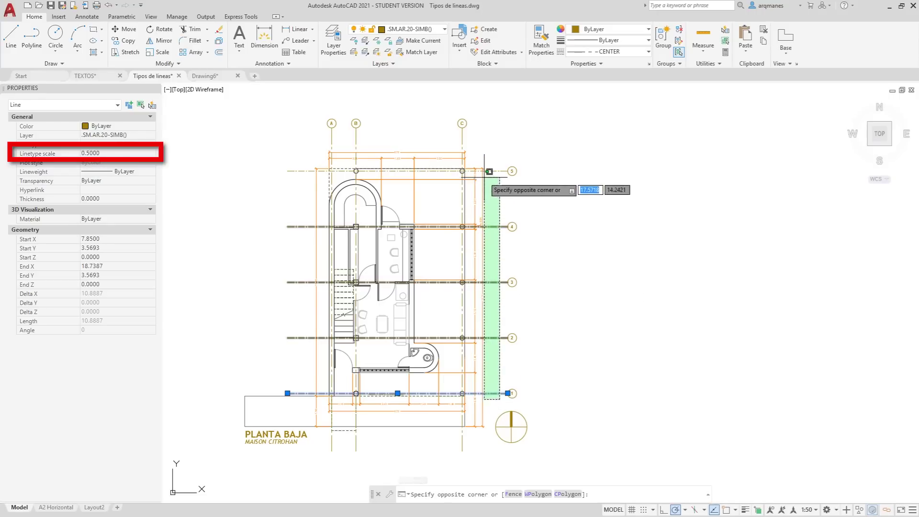
left_click(491, 144)
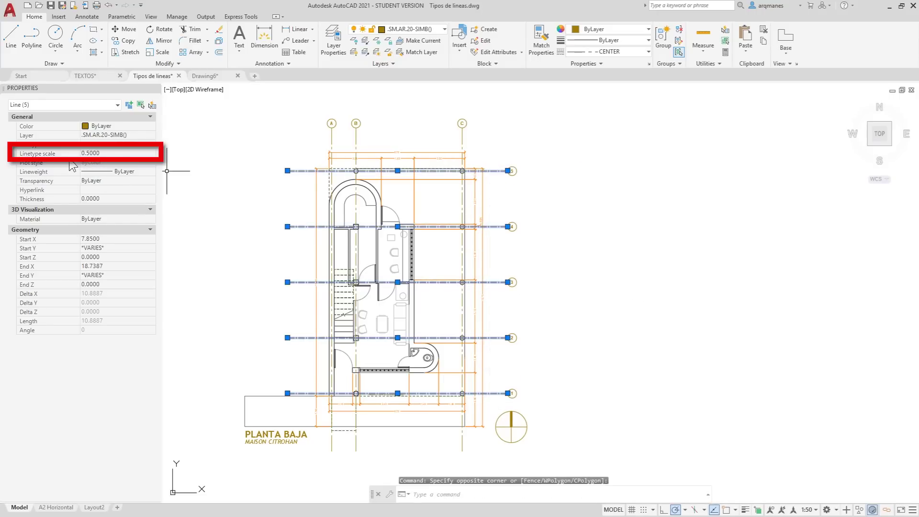
- Change their linetype scale from 0.5000 to 1 in Properties and deselect them
left_click(109, 152)
type("1")
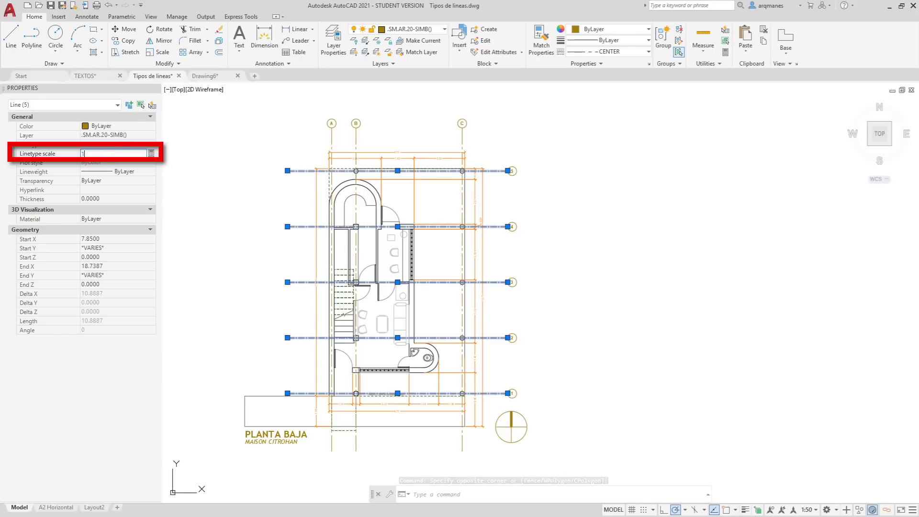
key("Return")
key("Escape")
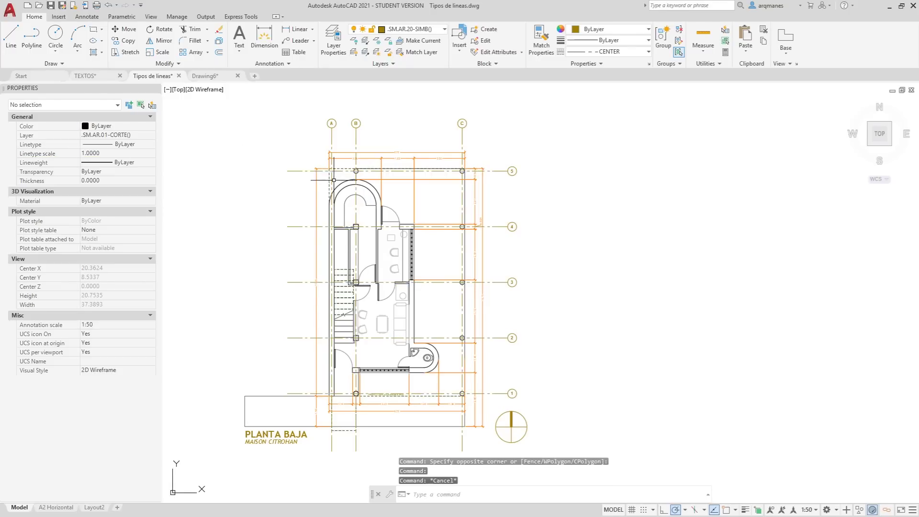
key("Escape")
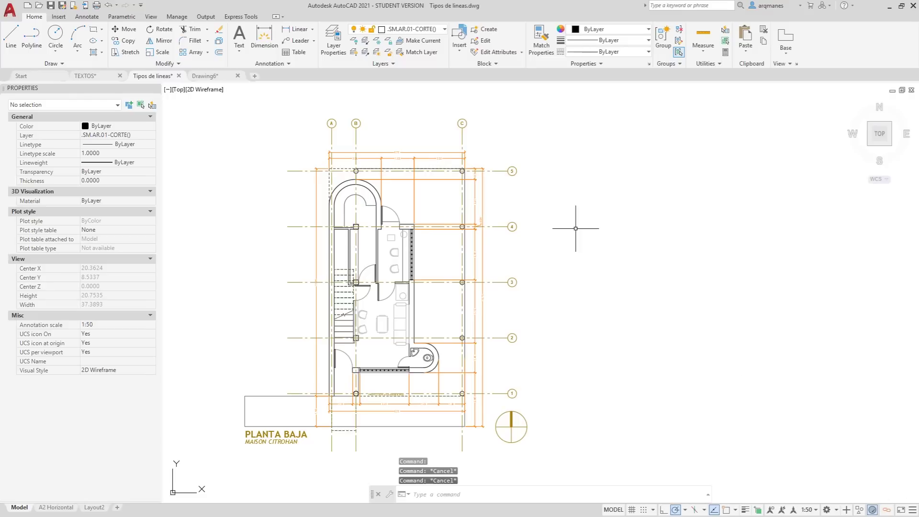
scroll(472, 134, "up", 2)
scroll(565, 151, "up", 1)
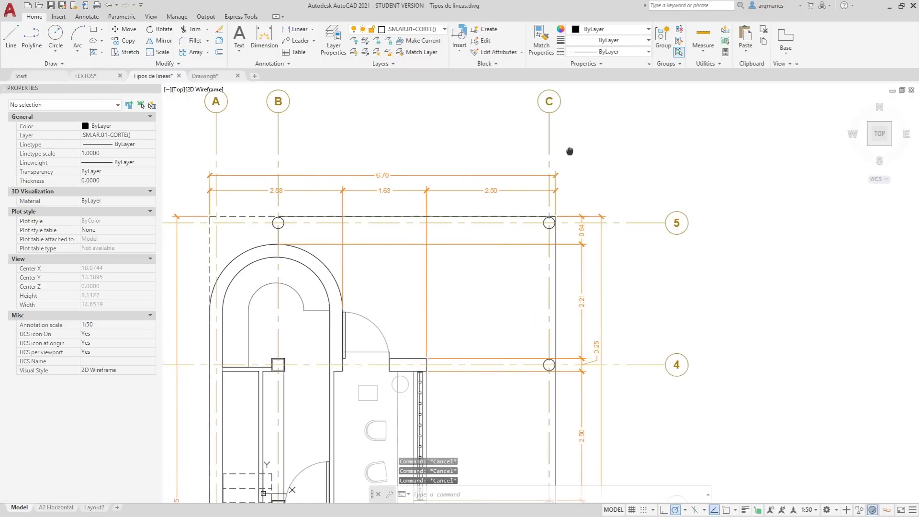
scroll(622, 153, "up", 1)
- Select vertical grid axes A, B and C to check their linetype scale, then deselect them
left_click(688, 149)
left_click(245, 128)
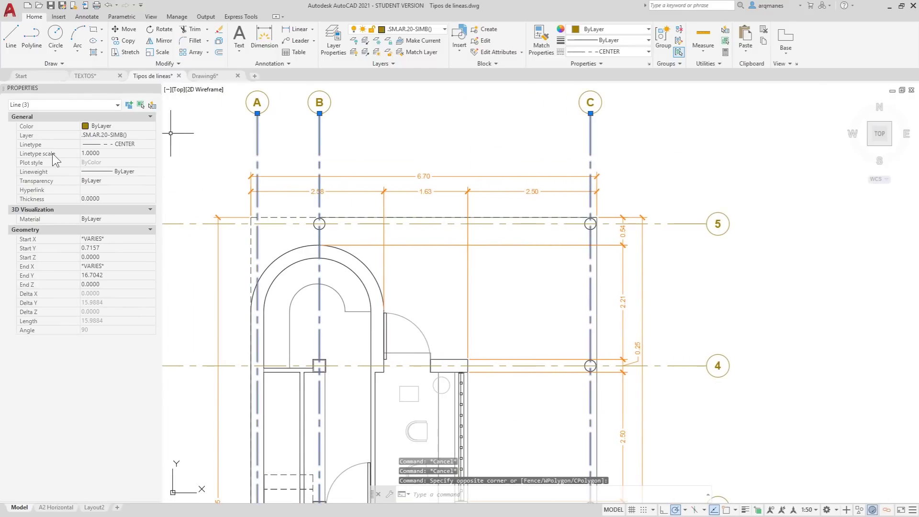
key("Escape")
scroll(564, 151, "down", 2)
scroll(524, 232, "down", 3)
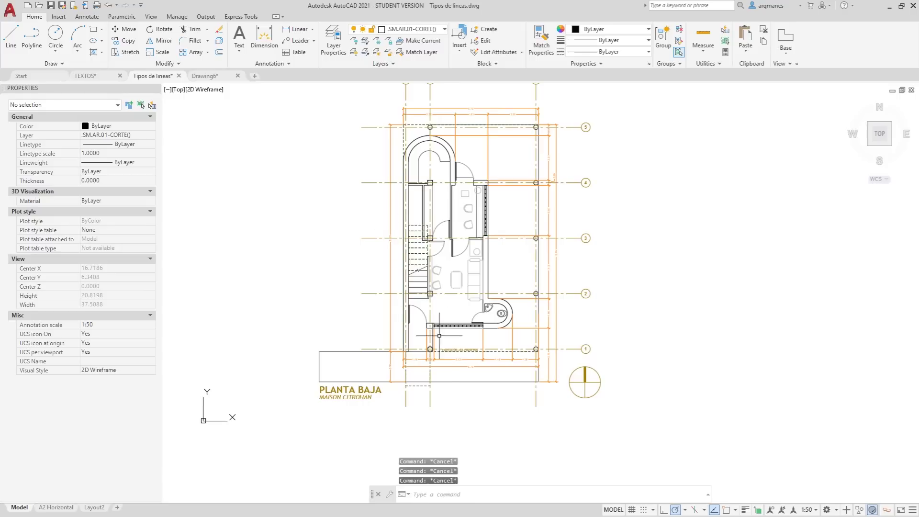
scroll(441, 382, "up", 1)
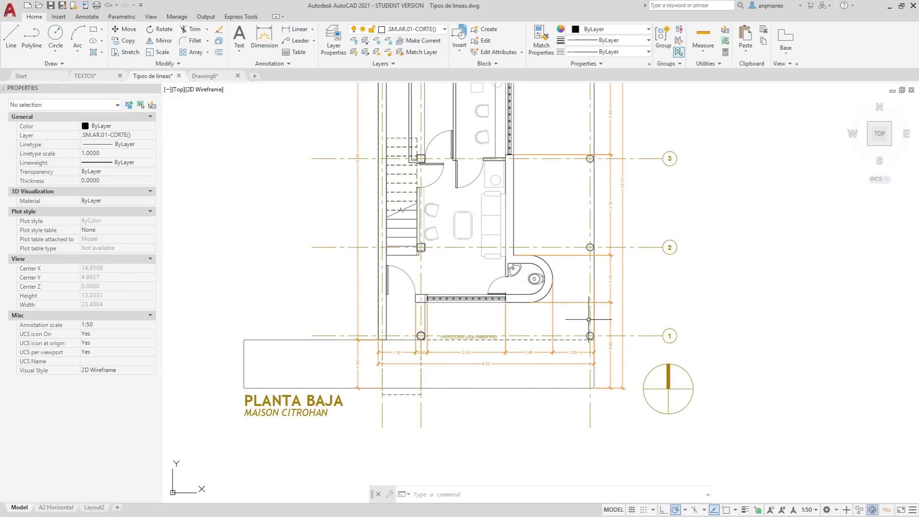
- Switch to the A2 Horizontal layout and zoom into its viewport
left_click(56, 508)
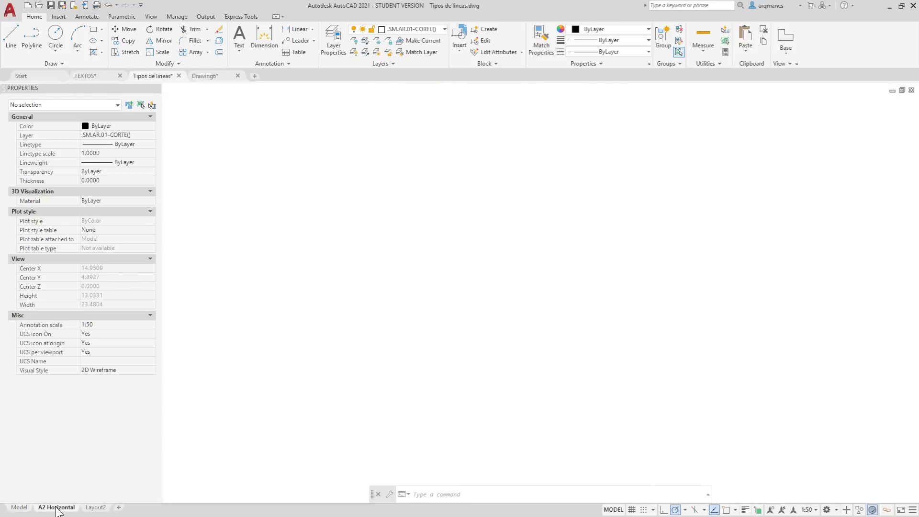
scroll(589, 242, "up", 3)
scroll(589, 242, "up", 3)
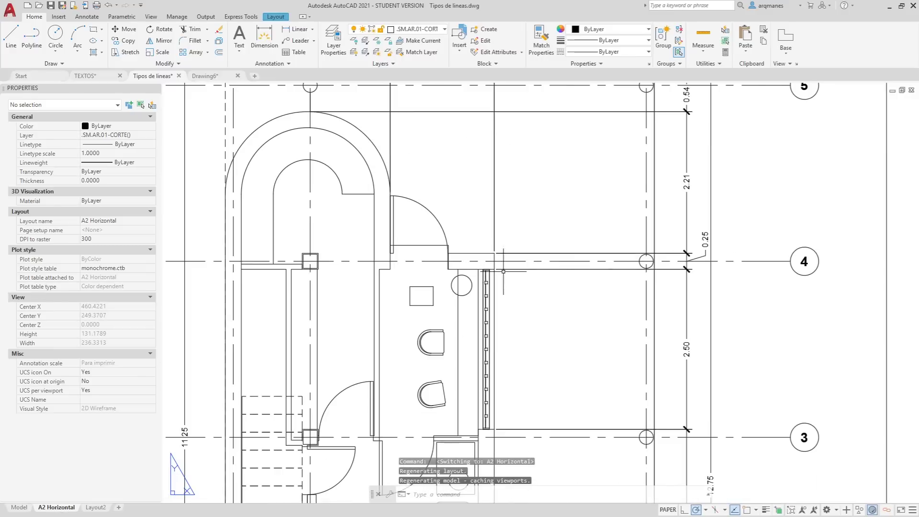